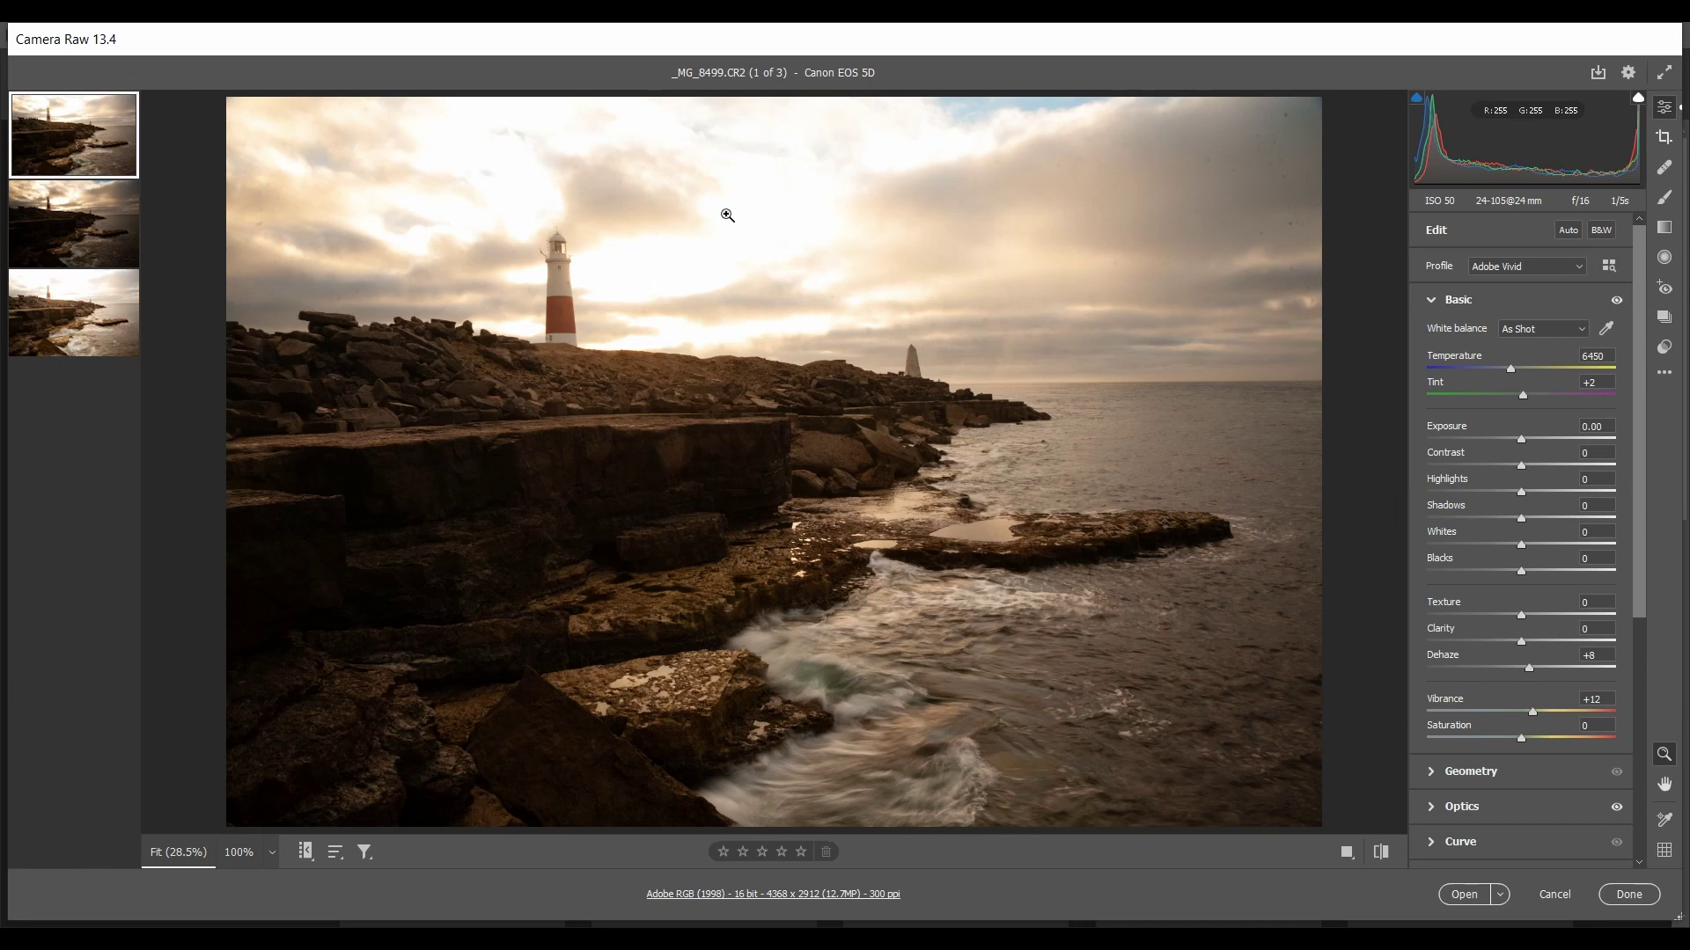
# Check the highlight and shadow clipping of _MG_8499.CR2 with the Whites and Blacks clipping previews
pyautogui.press('alt')
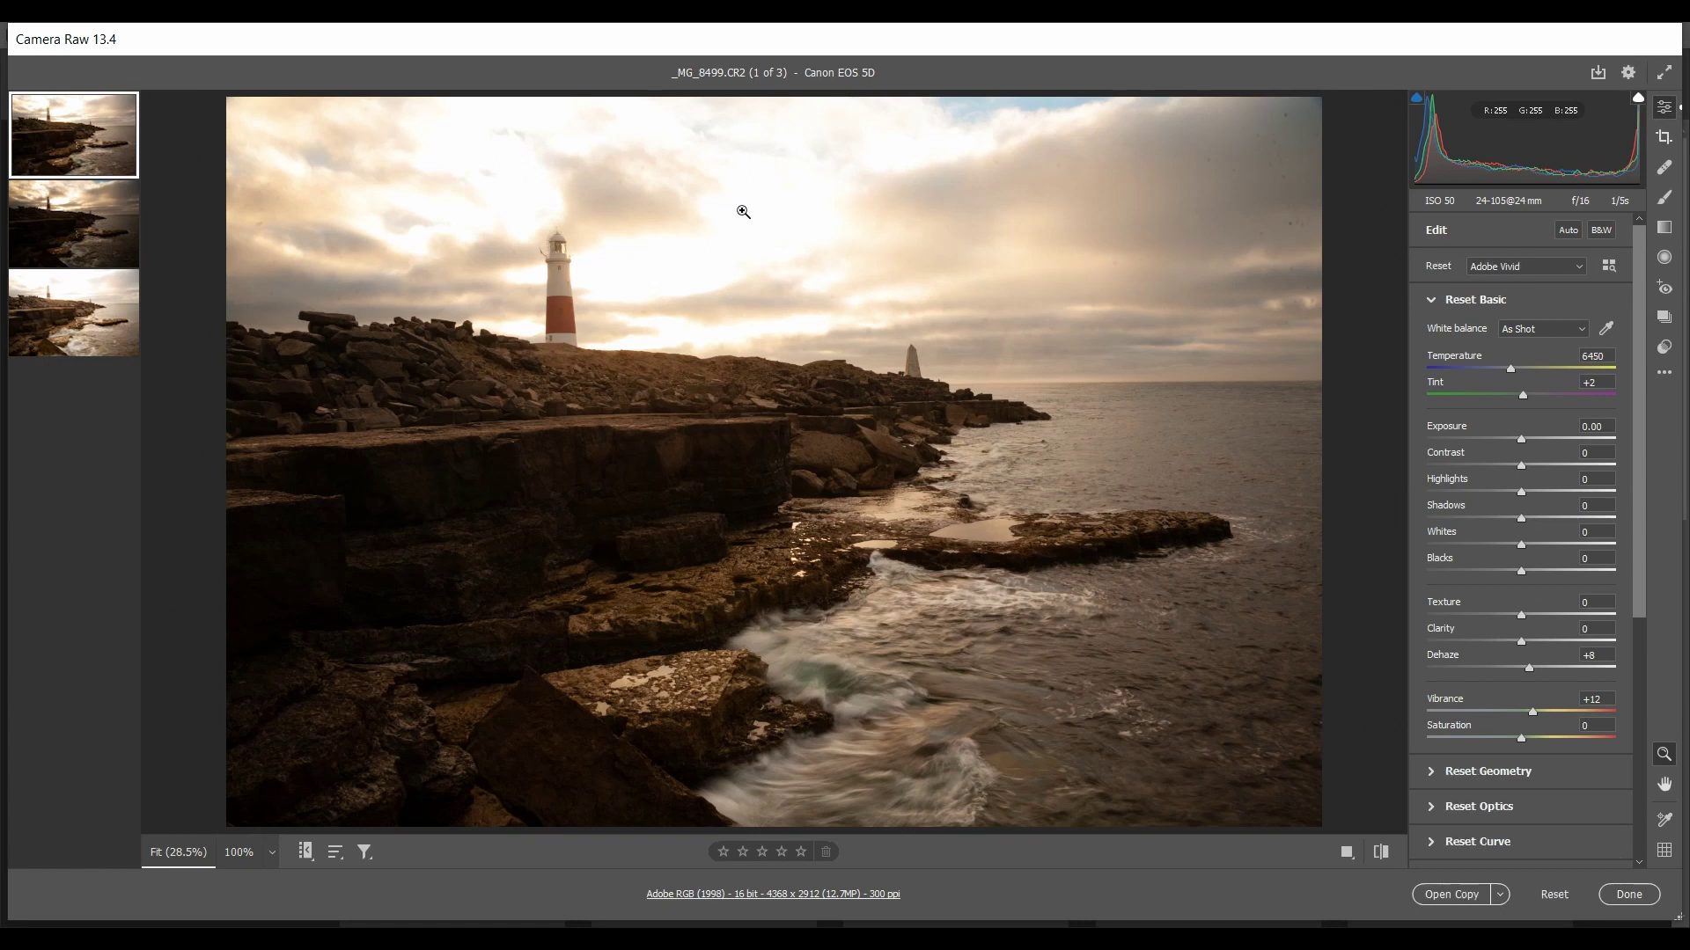
pyautogui.moveTo(1520, 546); pyautogui.dragTo(1521, 547)
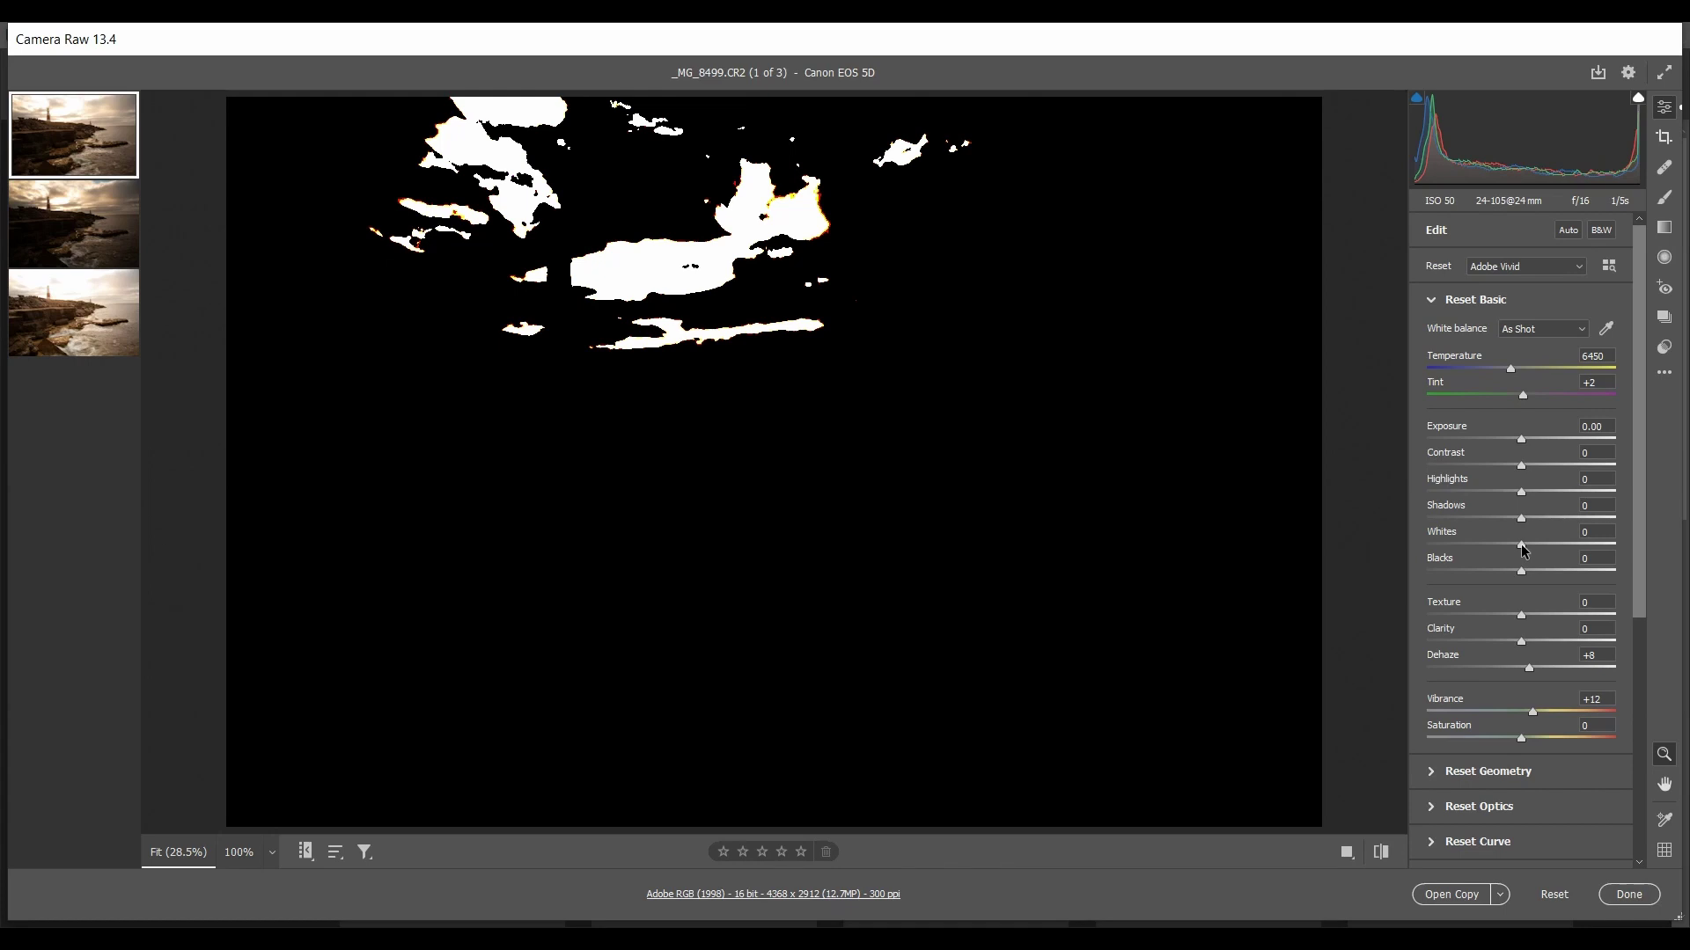
pyautogui.moveTo(1523, 548); pyautogui.dragTo(1523, 549)
pyautogui.press('alt')
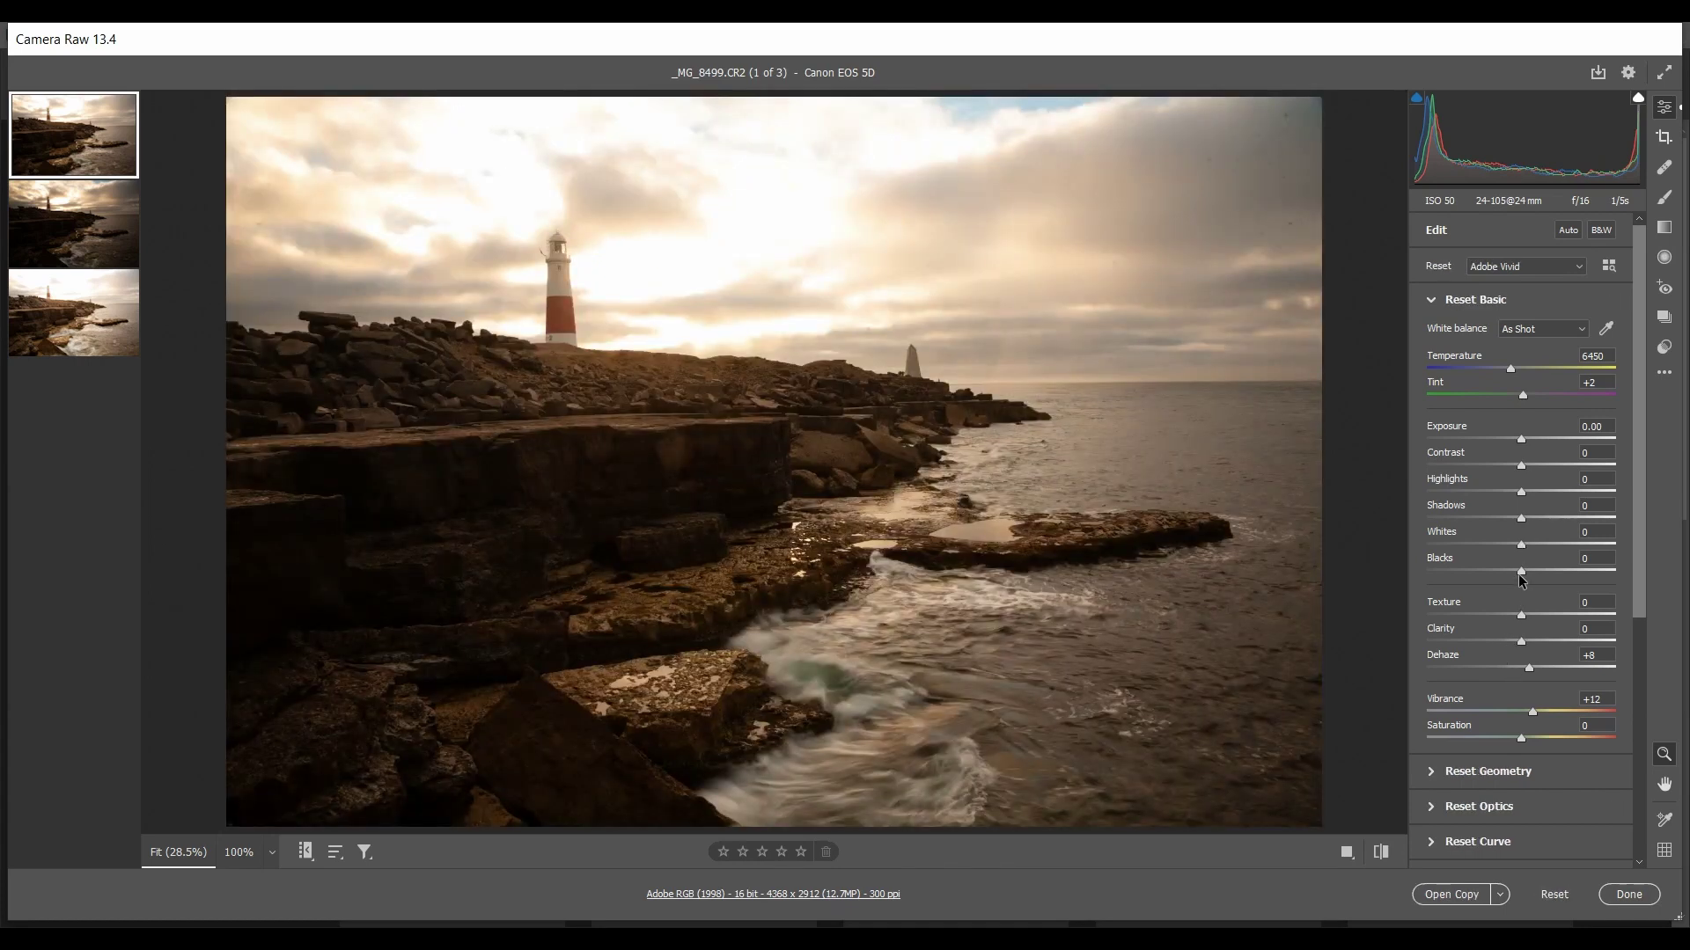
pyautogui.moveTo(1521, 574); pyautogui.dragTo(1522, 574)
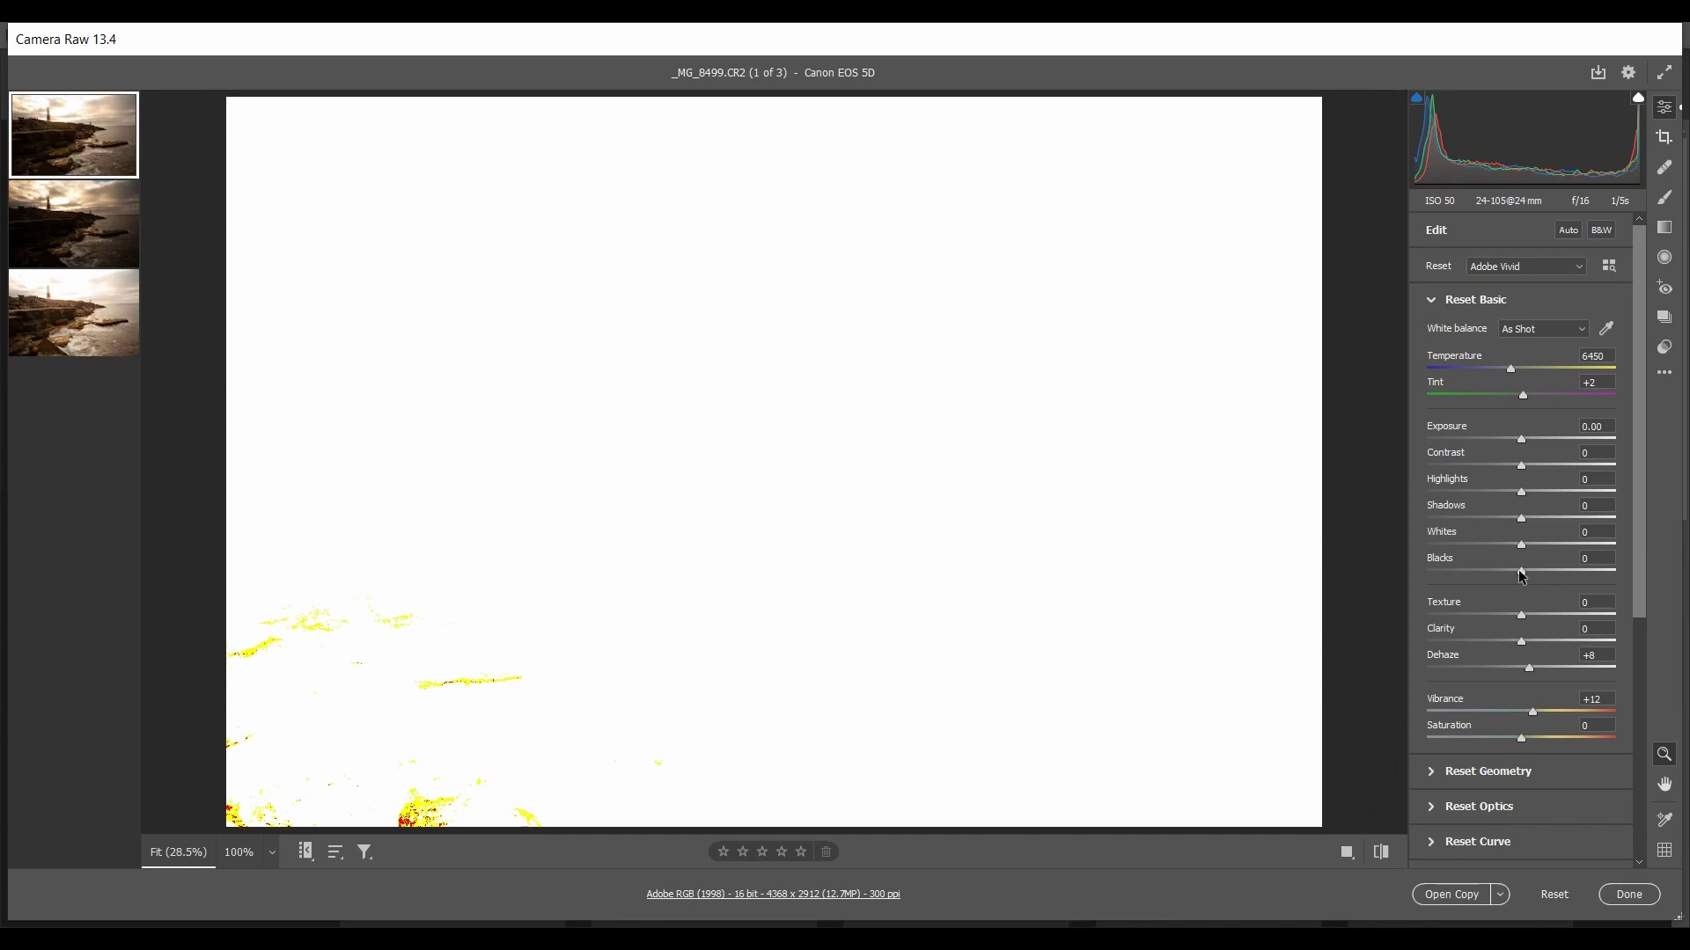
pyautogui.moveTo(1521, 576); pyautogui.dragTo(1521, 577)
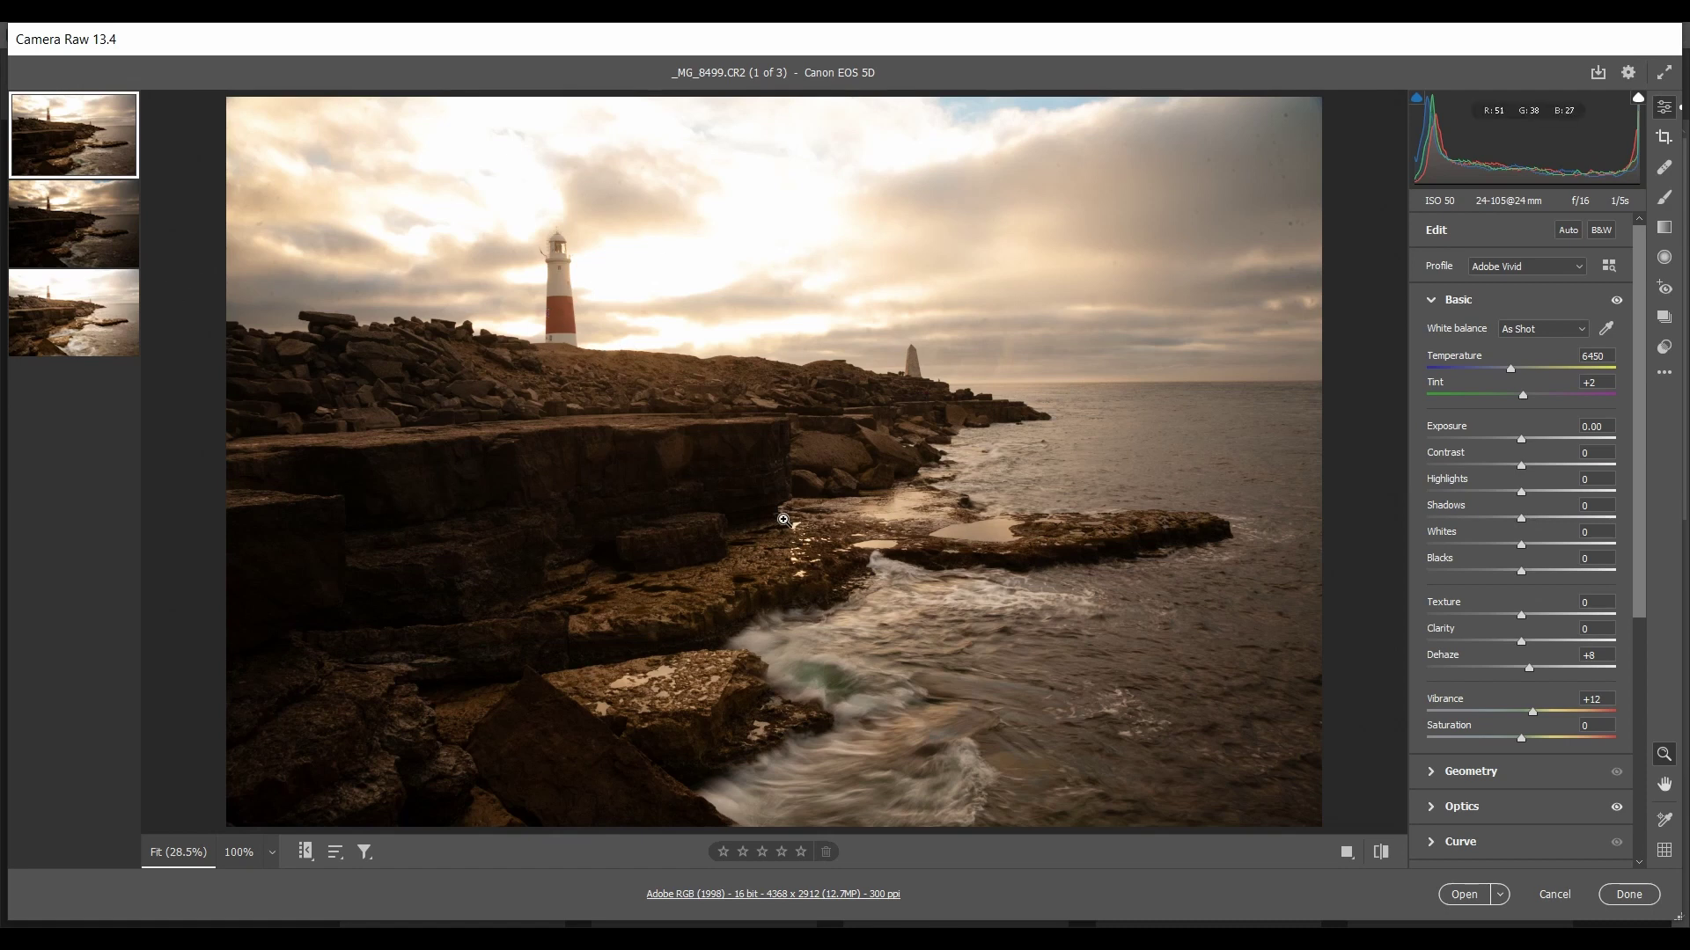
# Check _MG_8500.CR2 for clipped highlights and shadows using the Whites and Blacks clipping previews
pyautogui.click(88, 239)
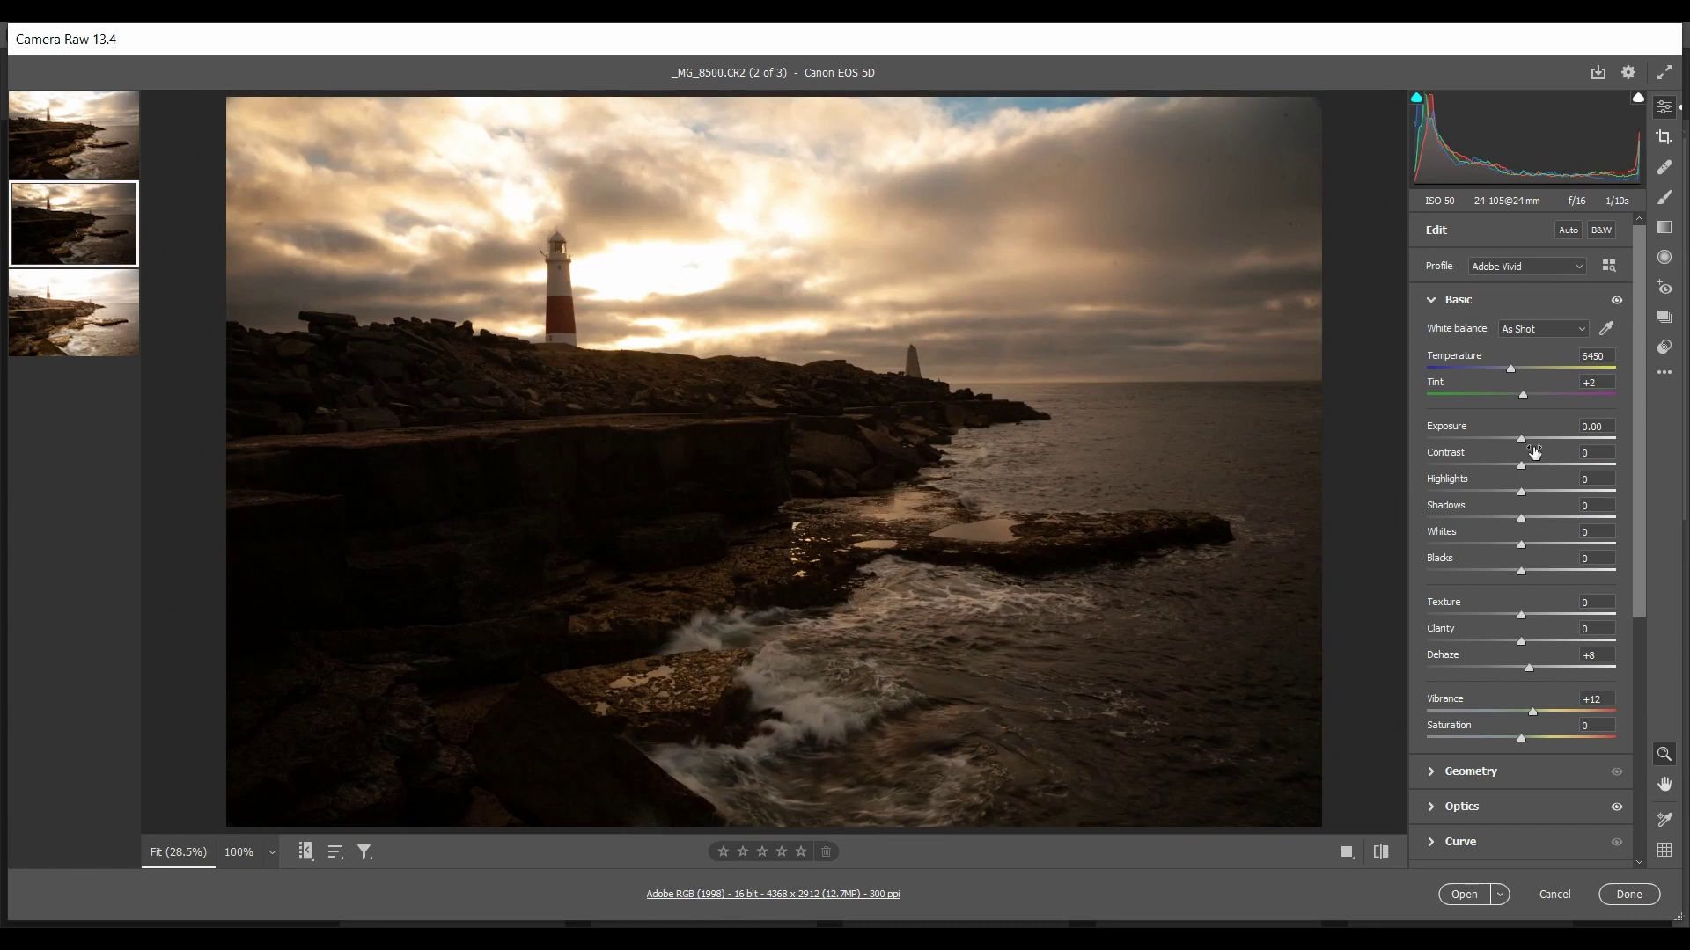
pyautogui.press('alt')
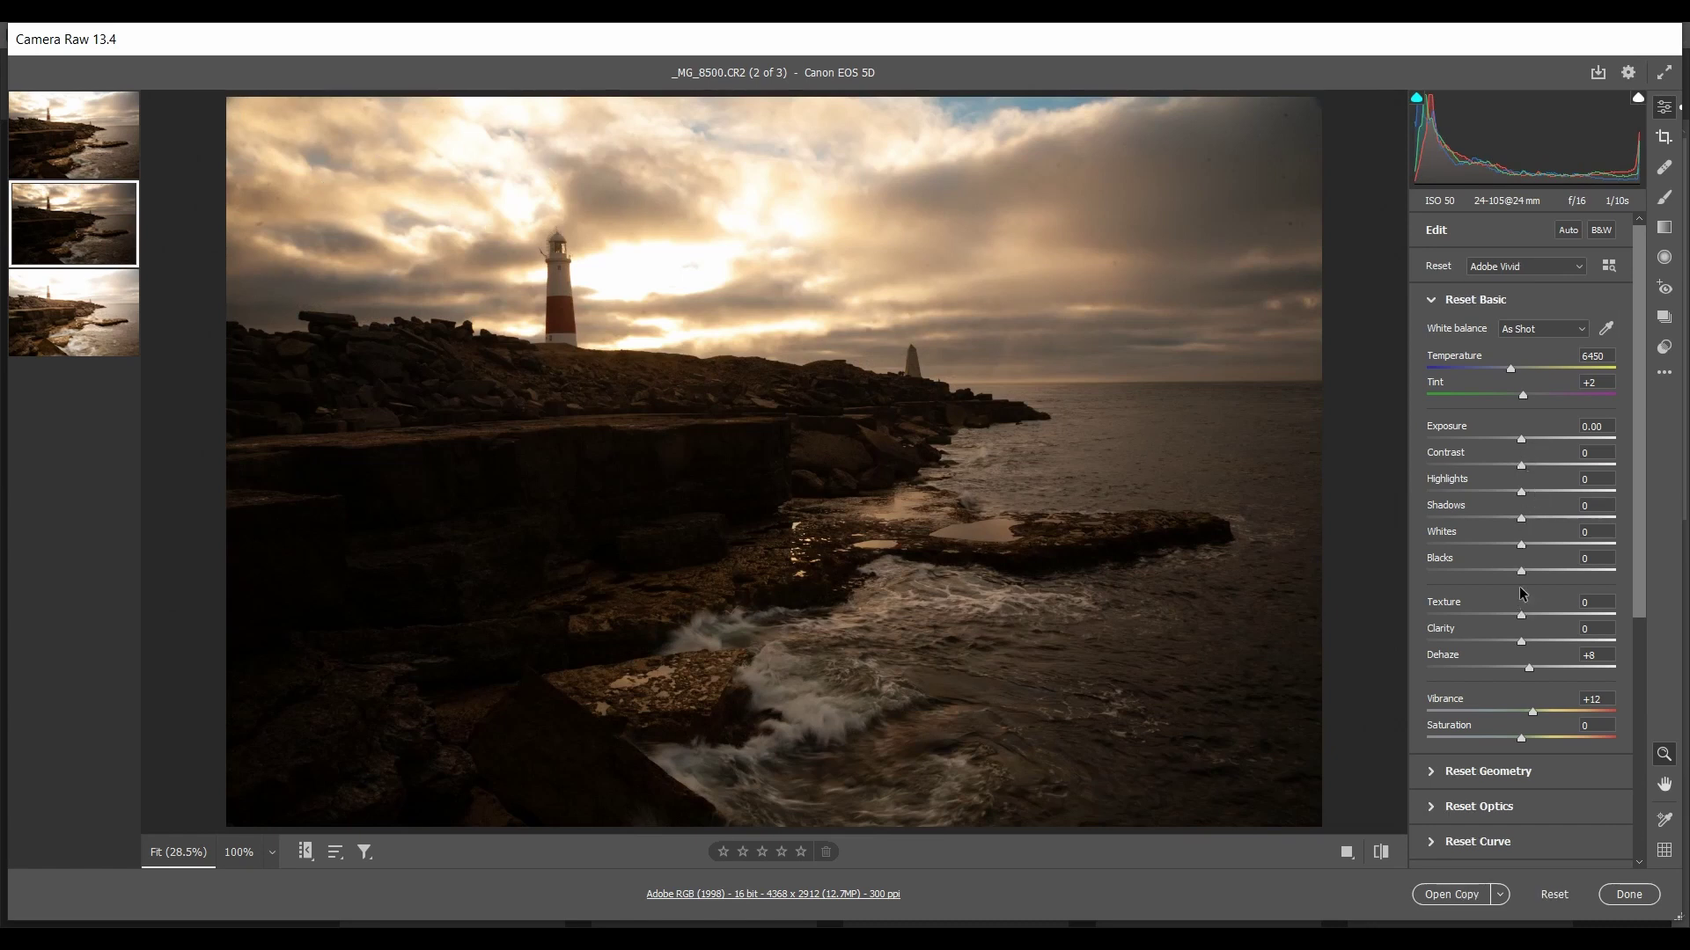
pyautogui.keyDown('alt'); pyautogui.click(1522, 545); pyautogui.keyUp('alt')
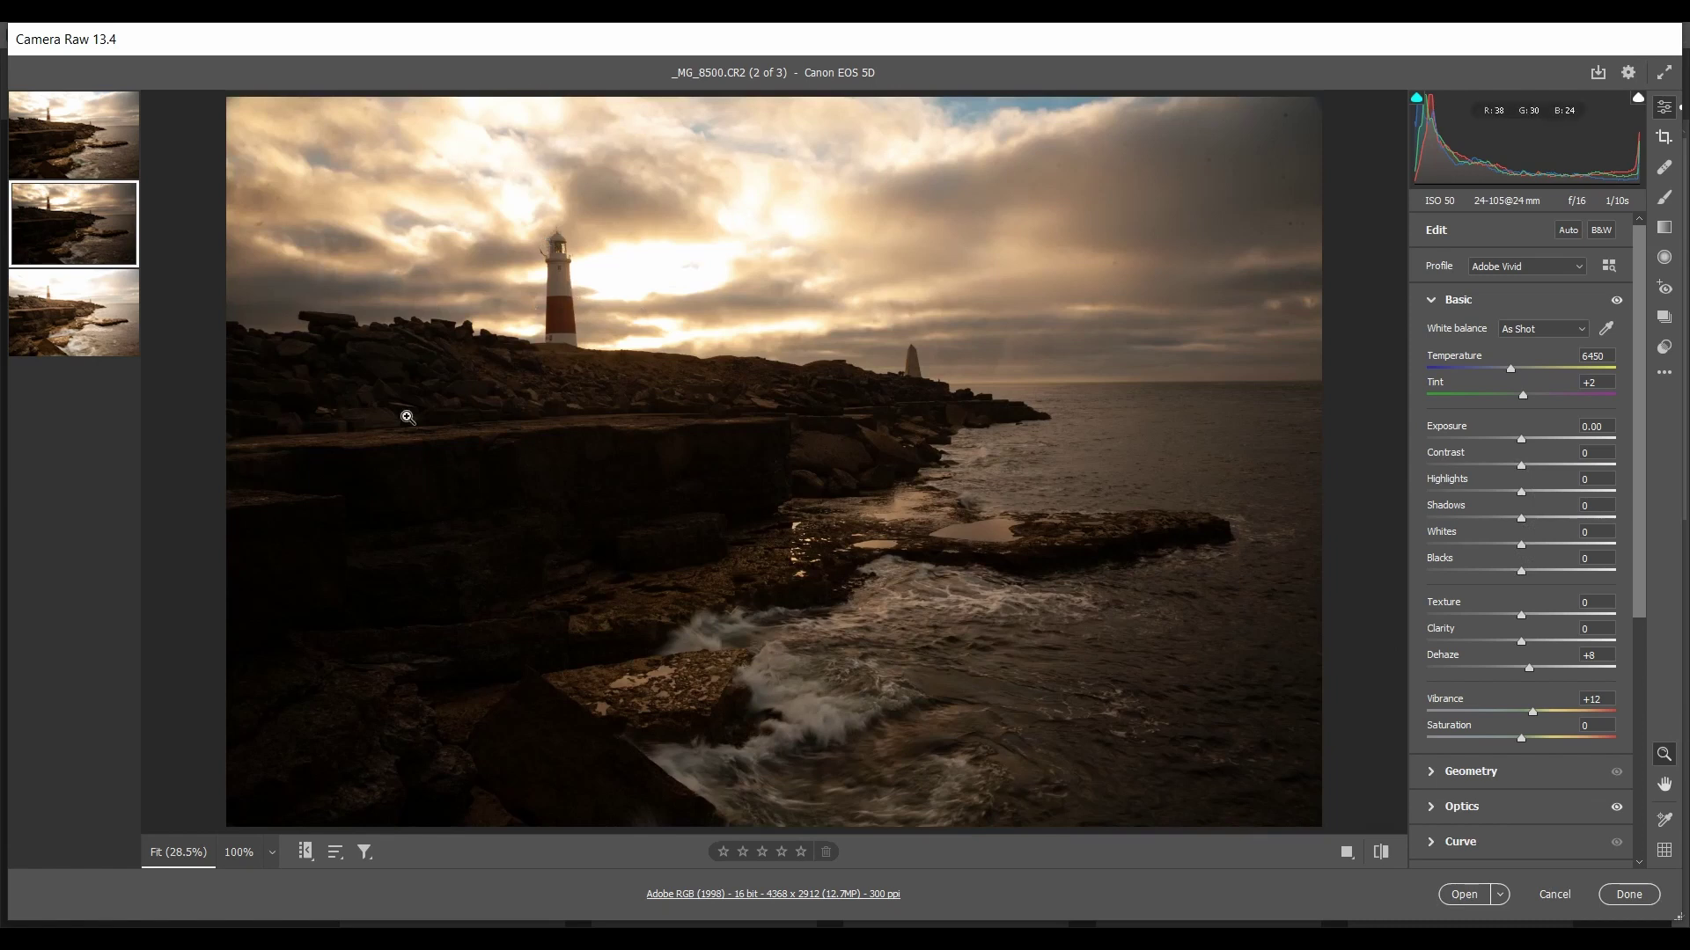
pyautogui.press('alt')
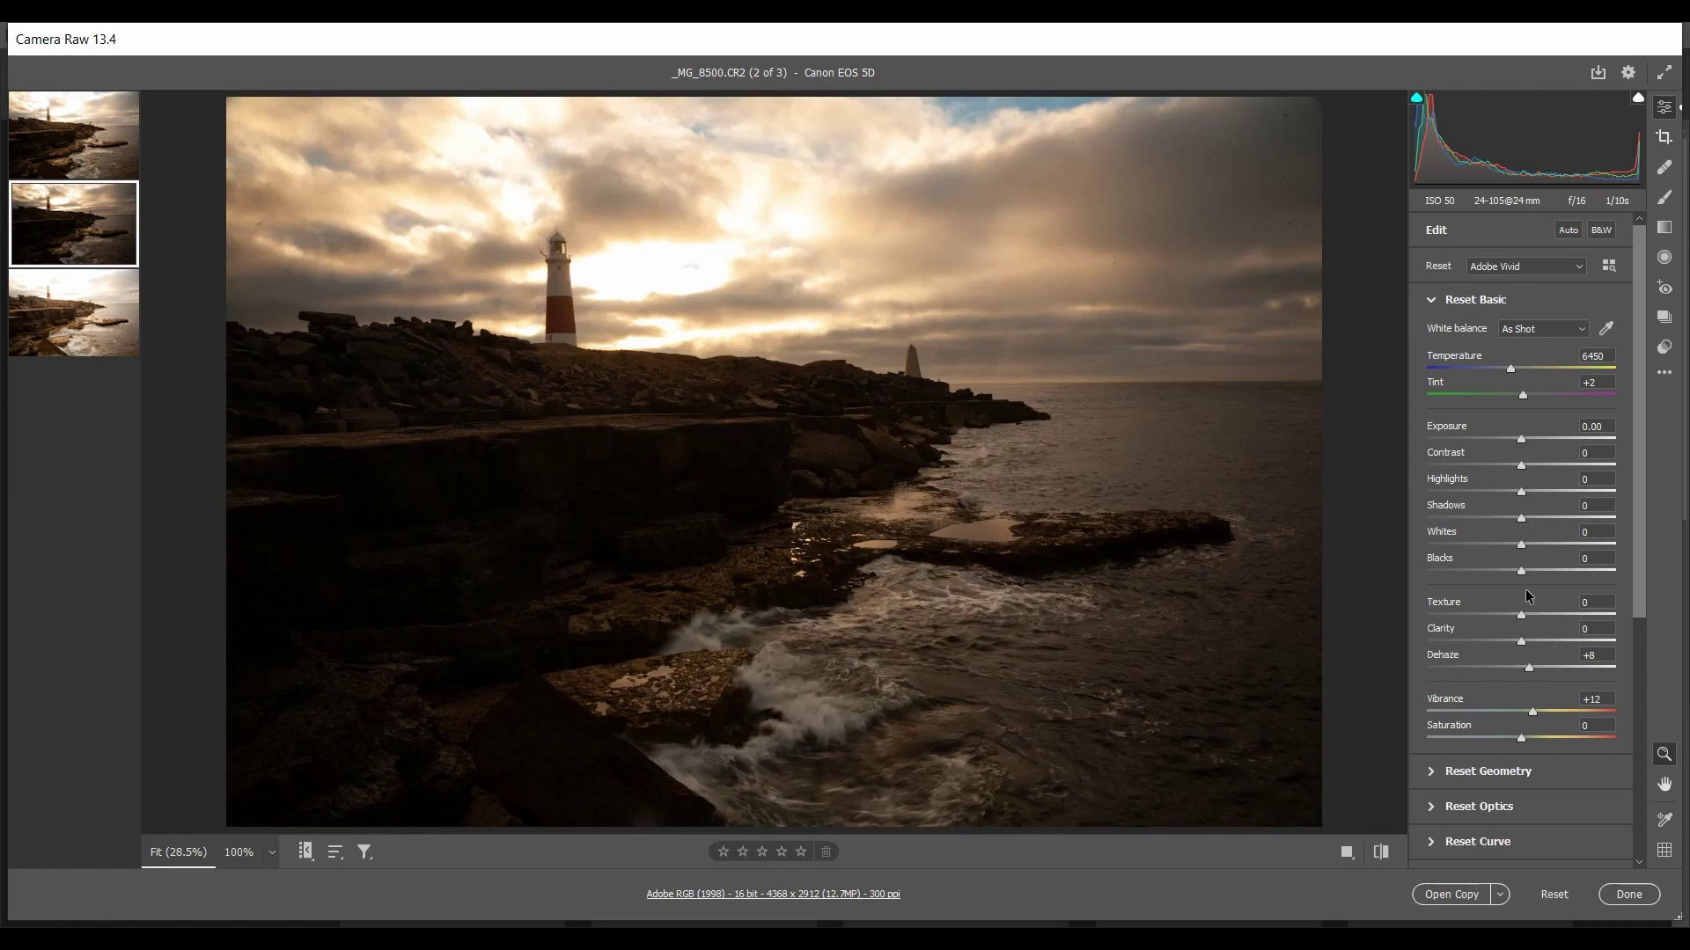
pyautogui.moveTo(1522, 572); pyautogui.dragTo(1522, 574)
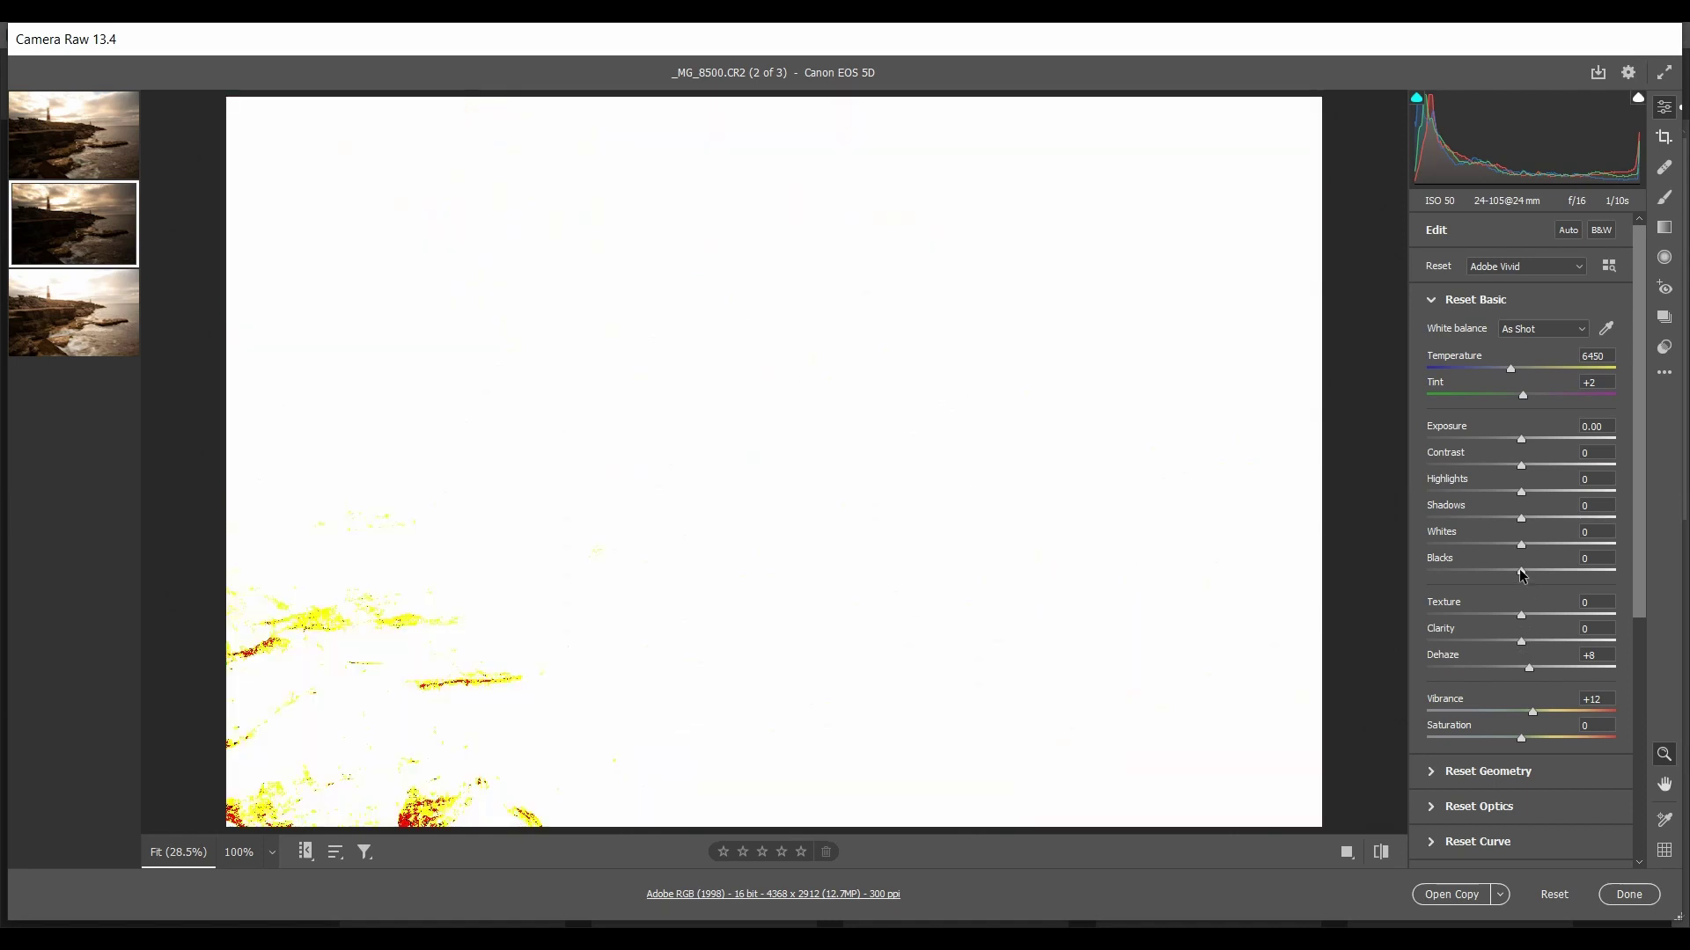
pyautogui.moveTo(1522, 574); pyautogui.dragTo(1522, 574)
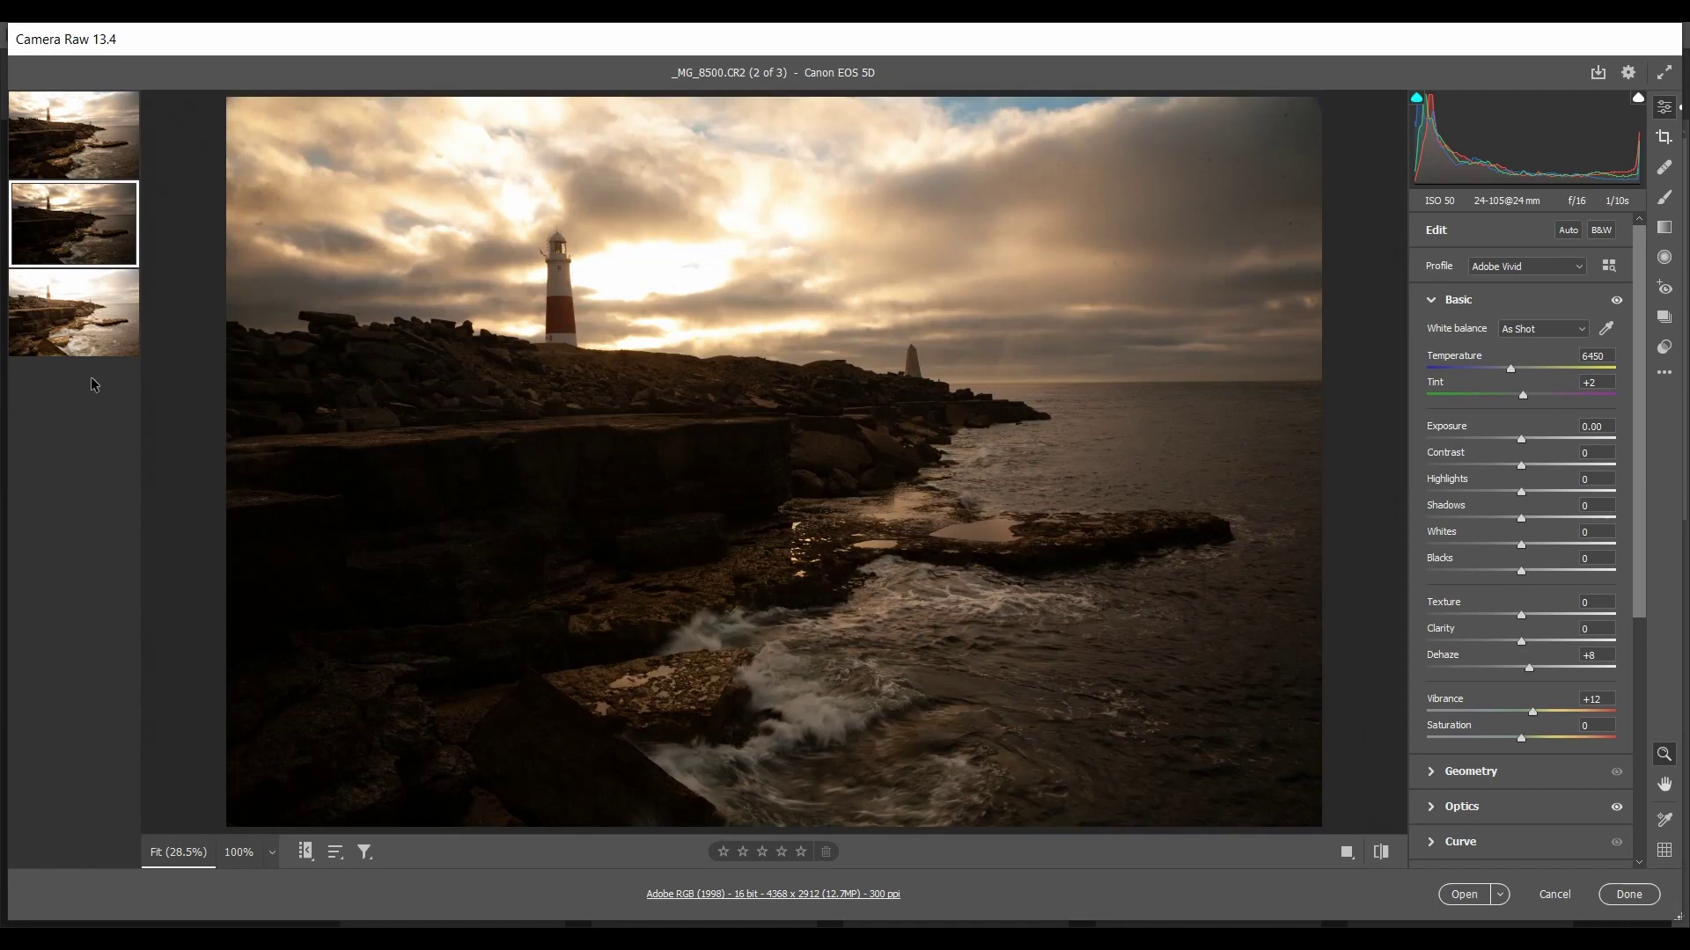
# Preview the Whites and Blacks clipping in the brightest exposure, _MG_8501.CR2
pyautogui.click(92, 349)
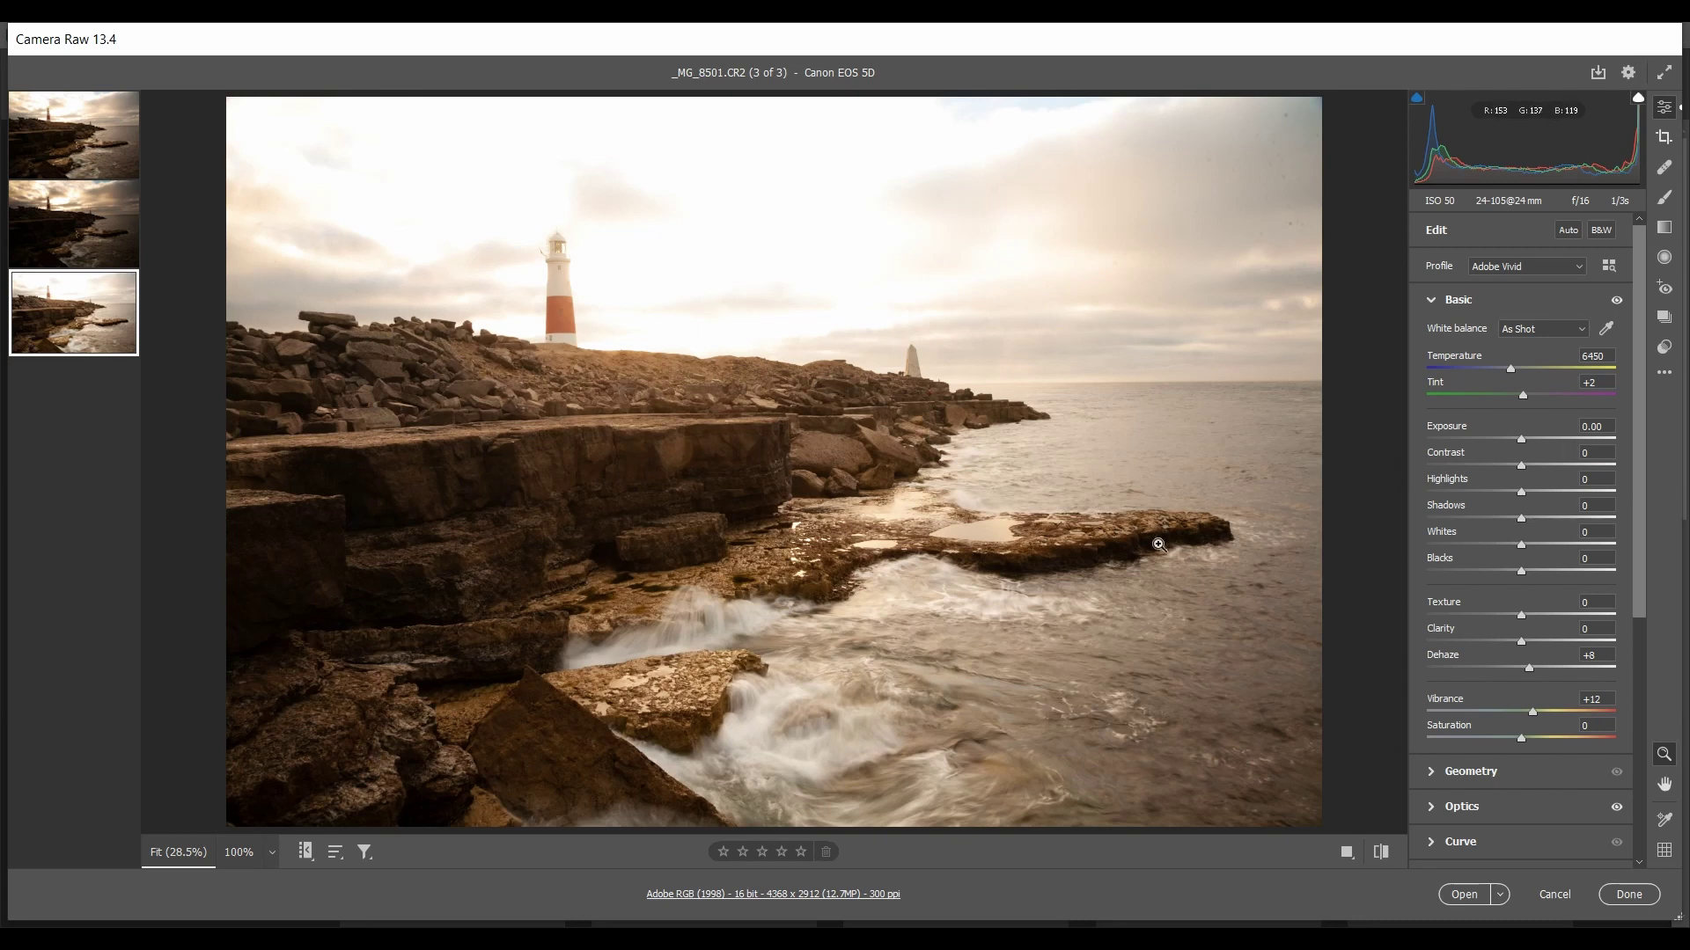
pyautogui.press('alt')
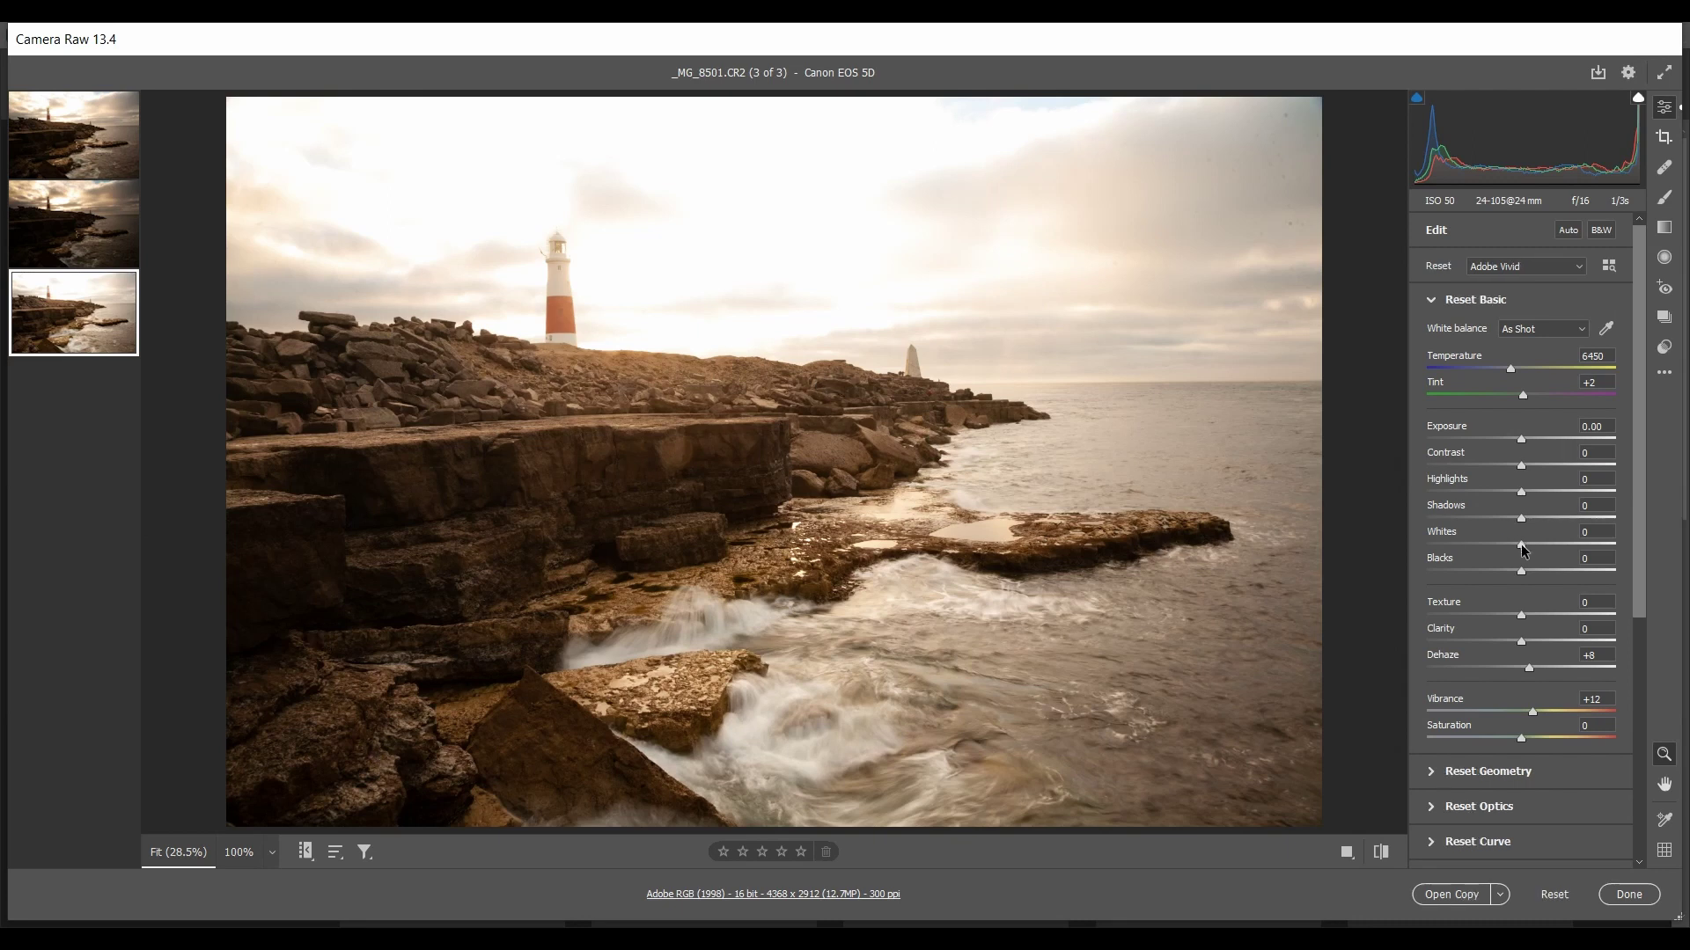
pyautogui.keyDown('alt'); pyautogui.click(1522, 546); pyautogui.keyUp('alt')
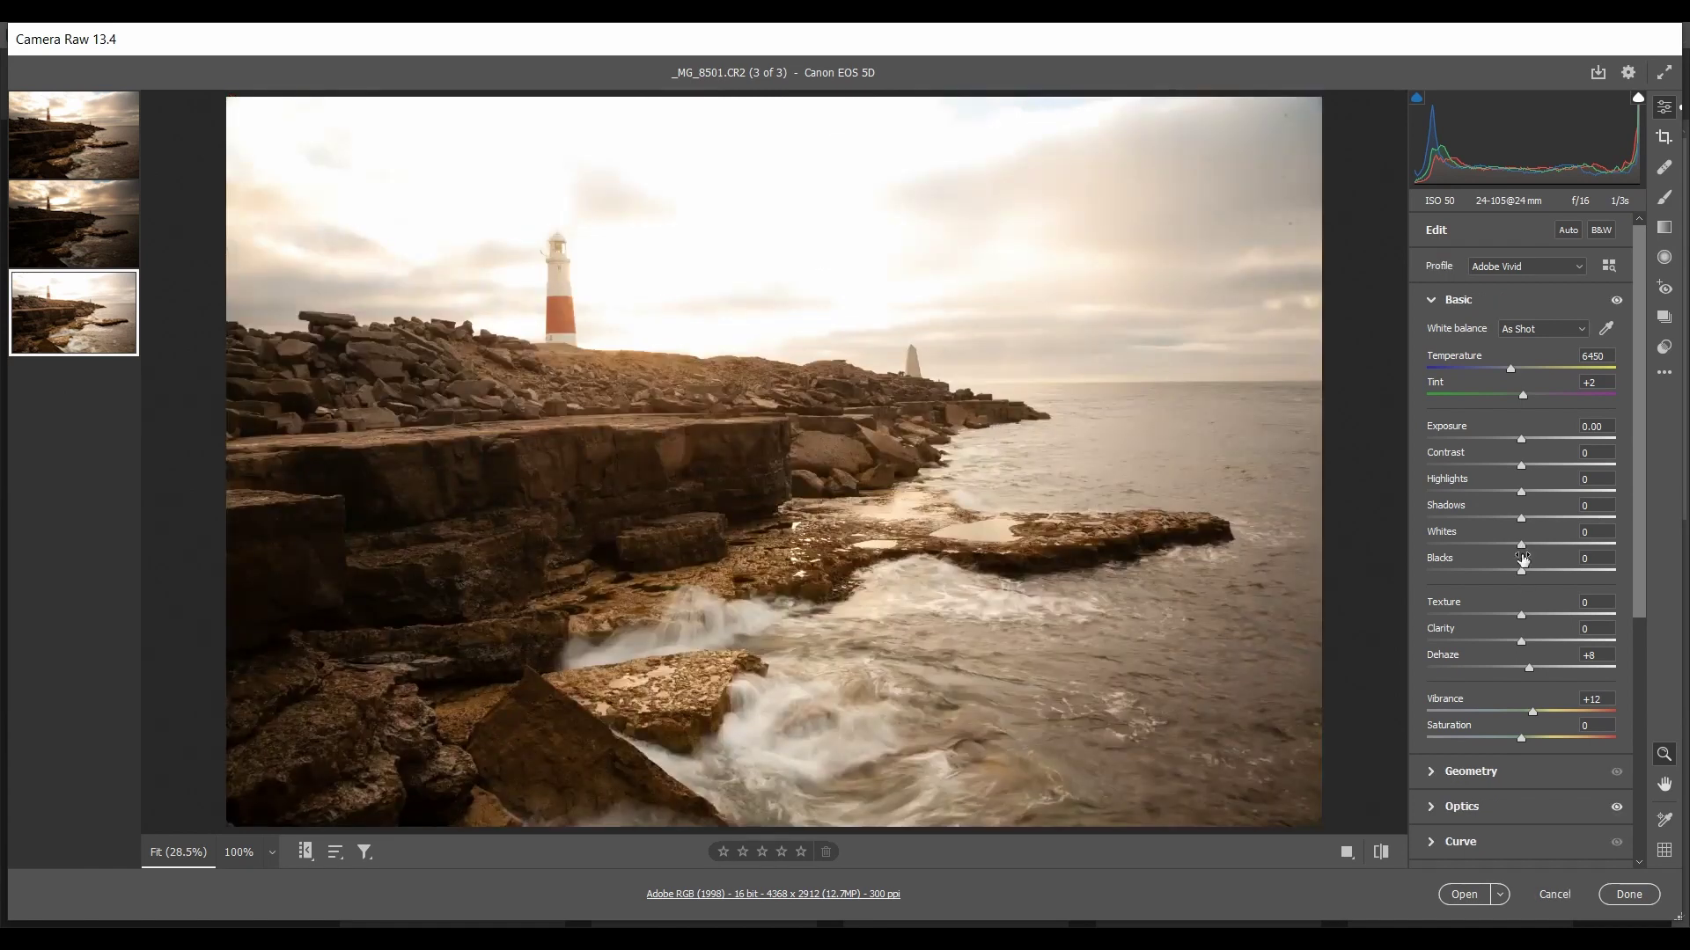
pyautogui.press('alt')
pyautogui.keyDown('alt'); pyautogui.click(1523, 572); pyautogui.keyUp('alt')
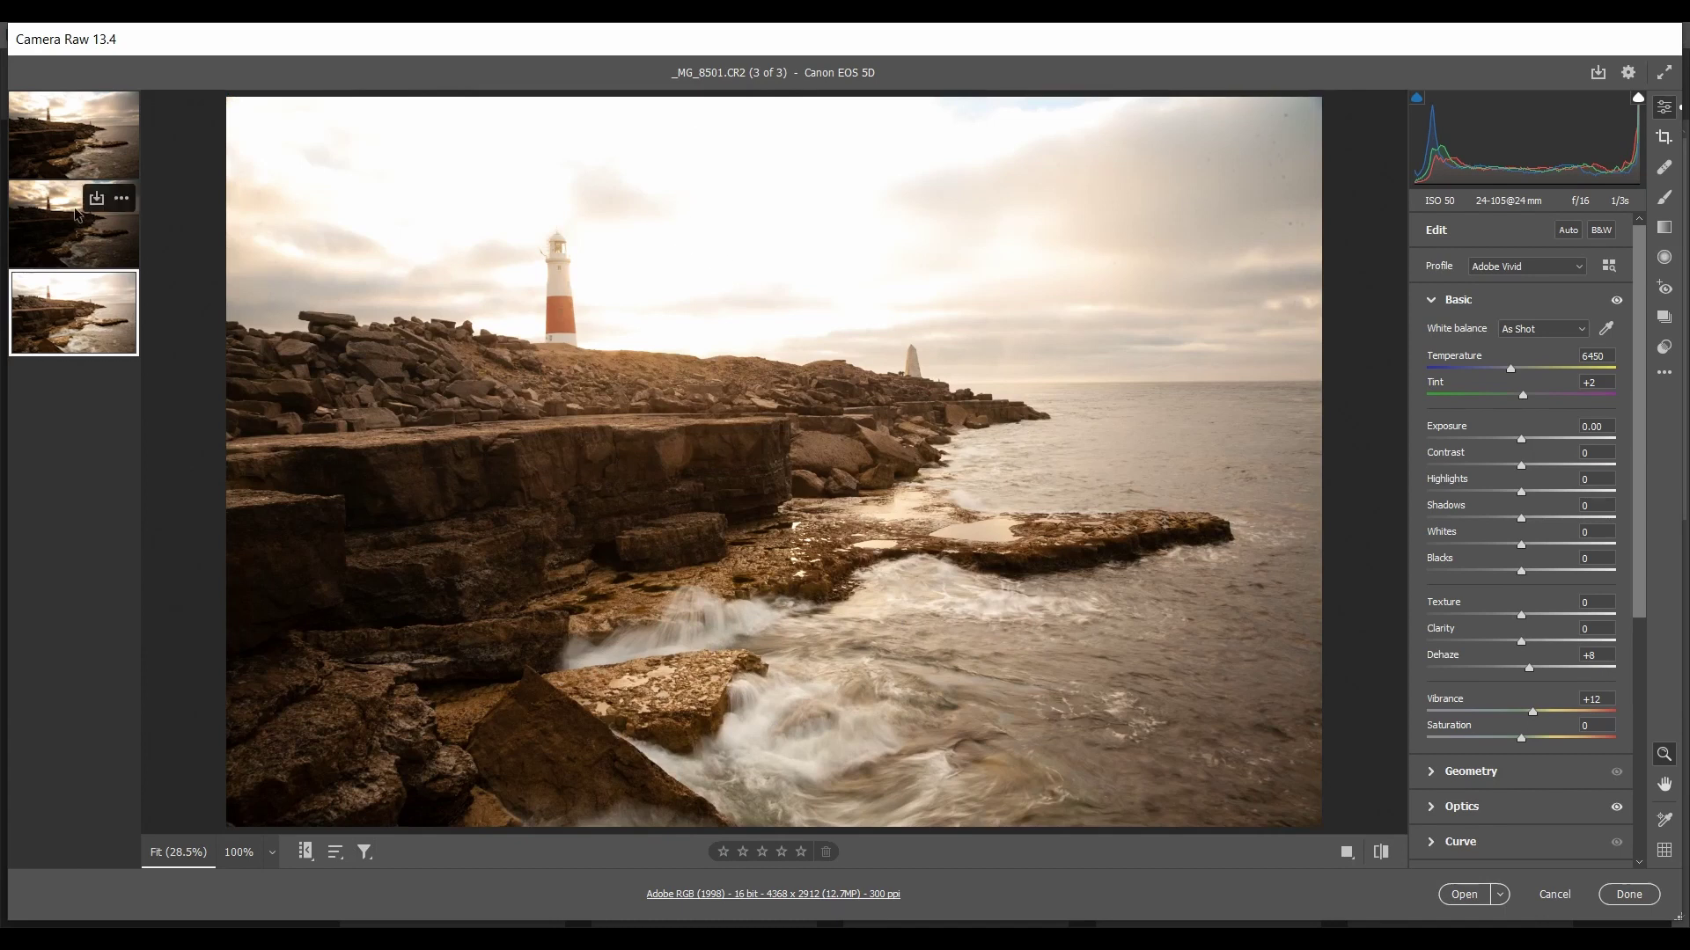
# Select the dark exposure _MG_8500.CR2 together with the bright exposure _MG_8501.CR2 and open both in Photoshop
pyautogui.click(91, 253)
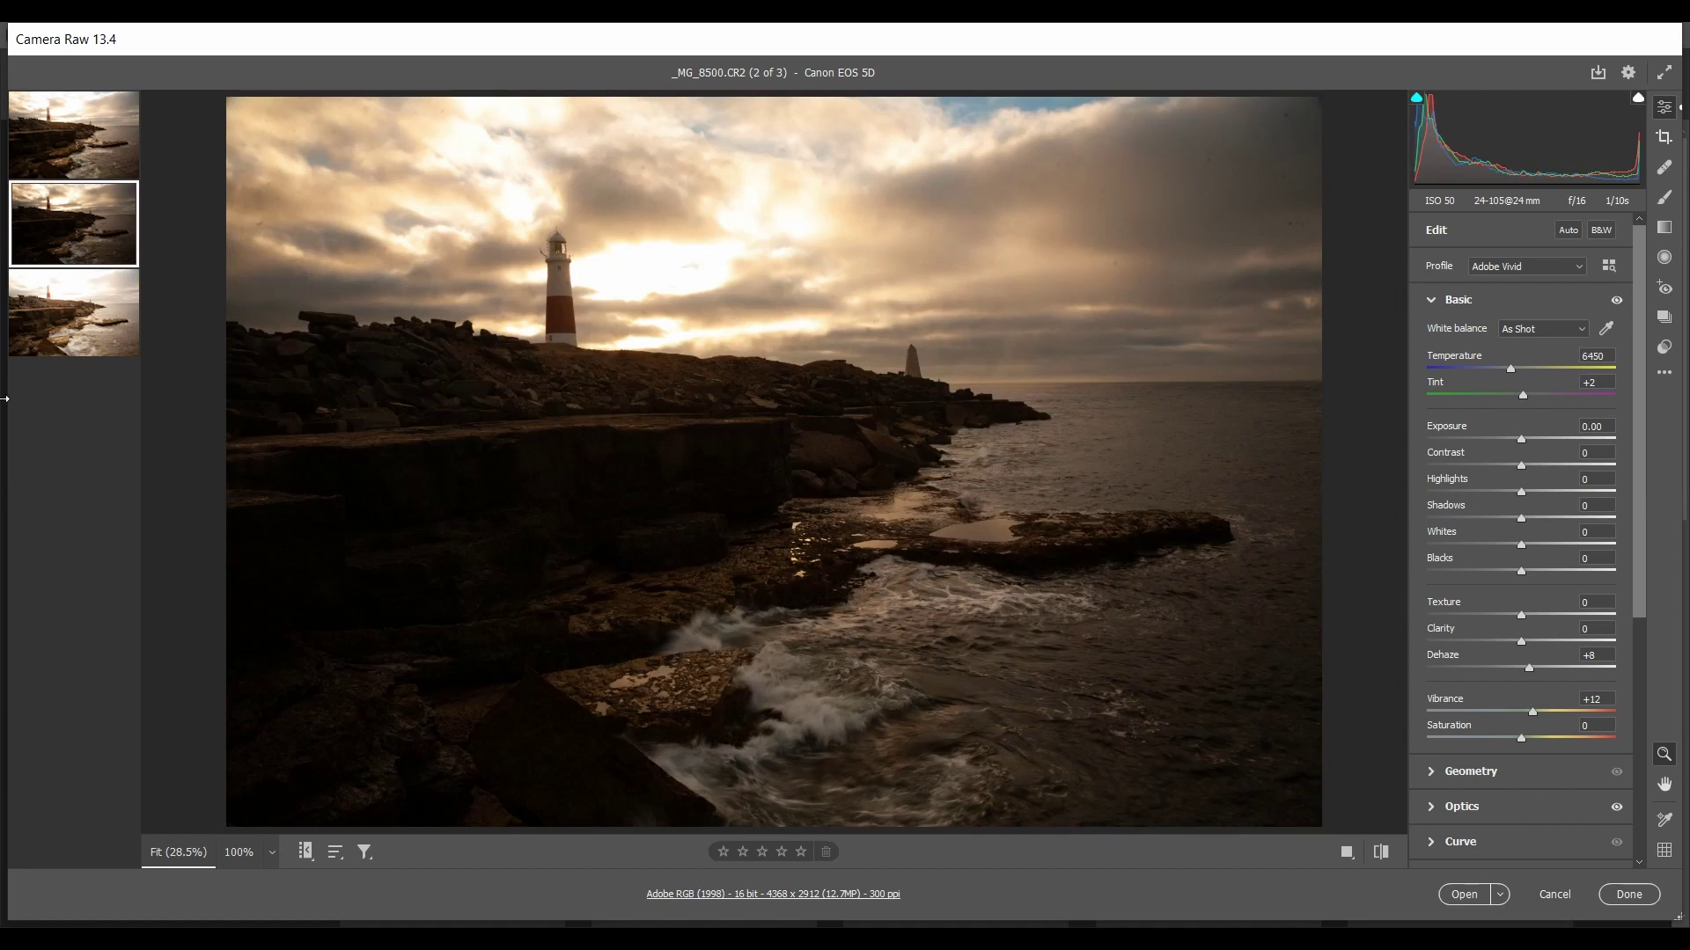
pyautogui.click(66, 324)
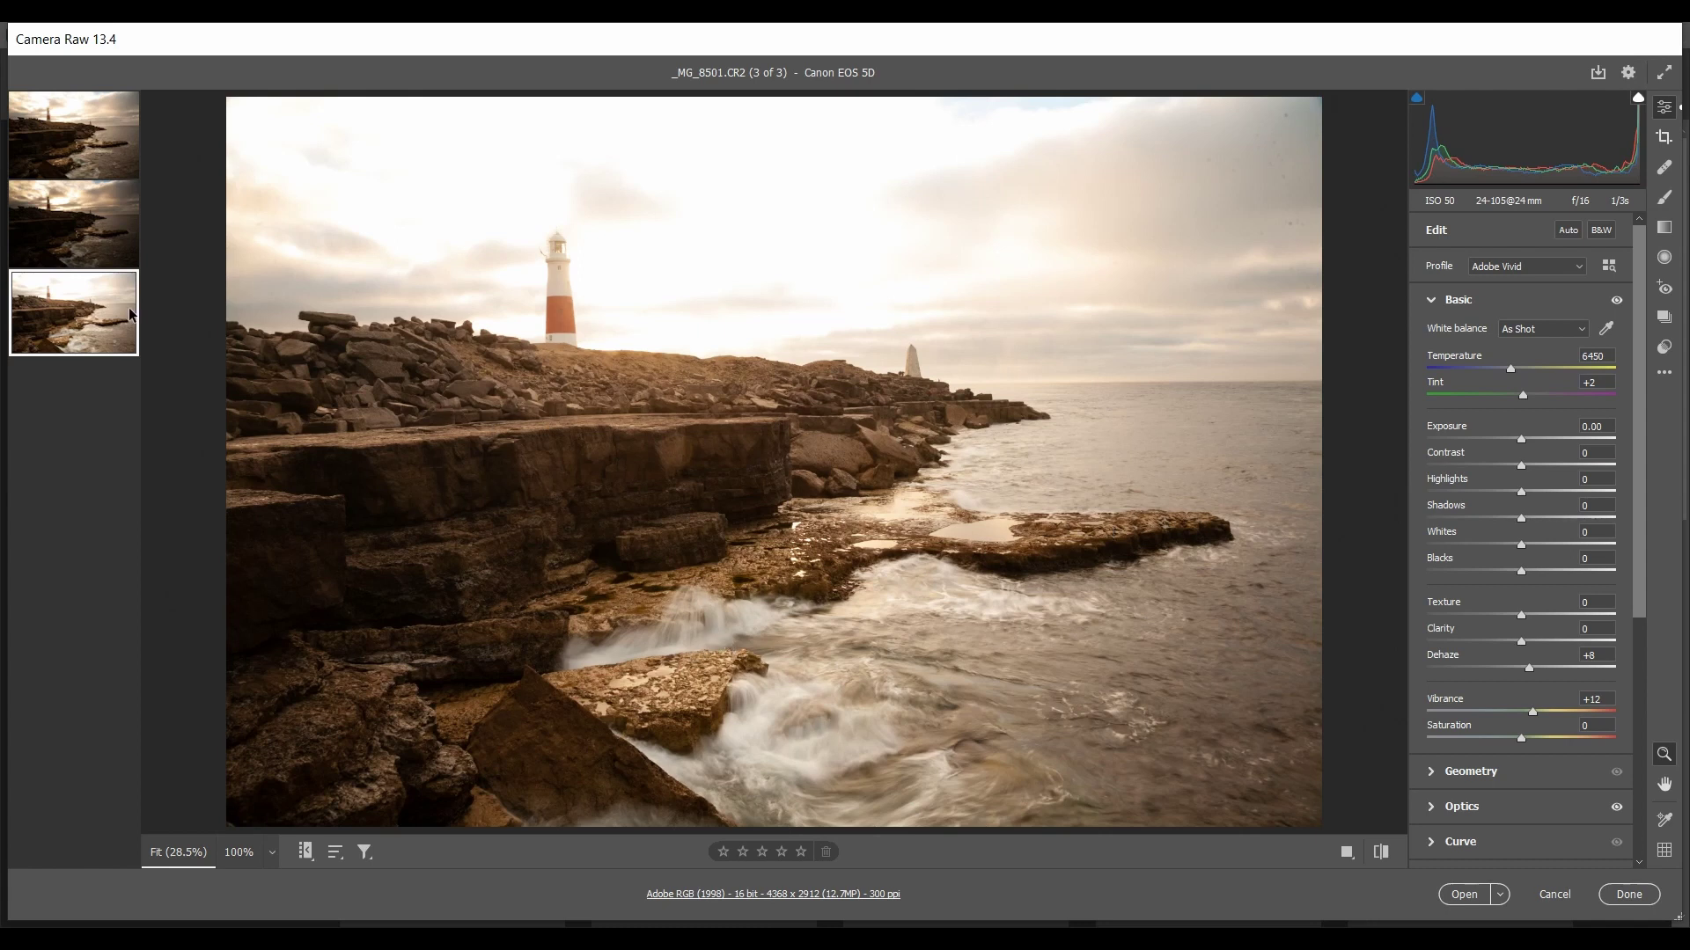
pyautogui.moveTo(114, 248)
pyautogui.click(66, 239)
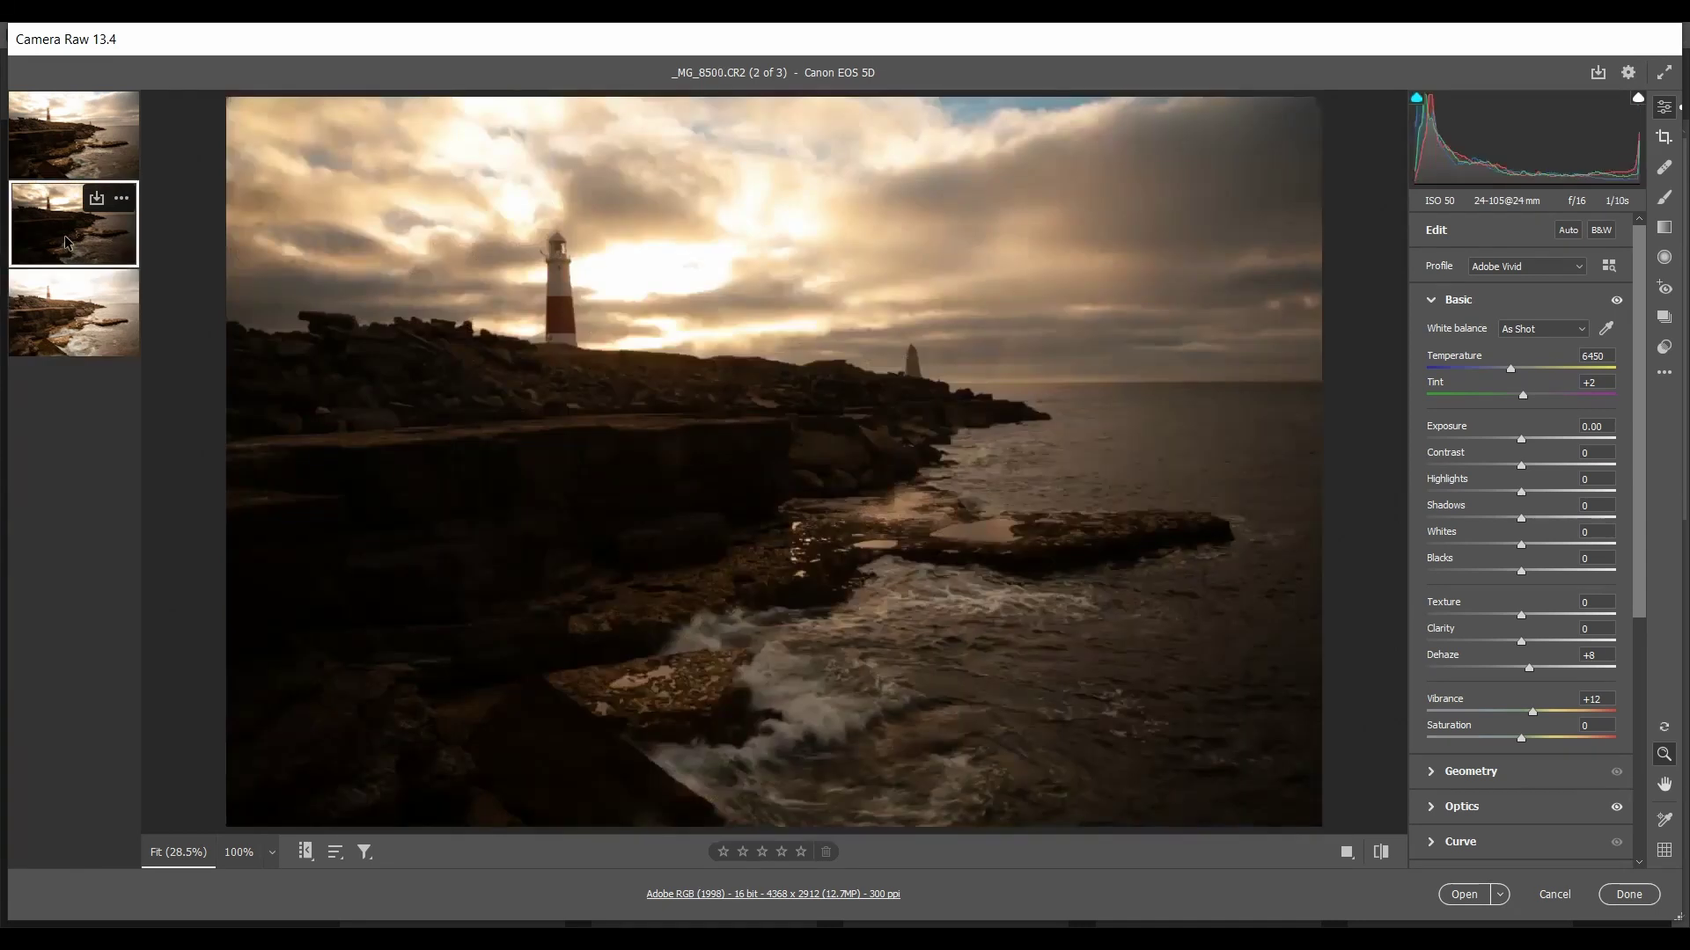
pyautogui.keyDown('ctrl'); pyautogui.click(53, 319); pyautogui.keyUp('ctrl')
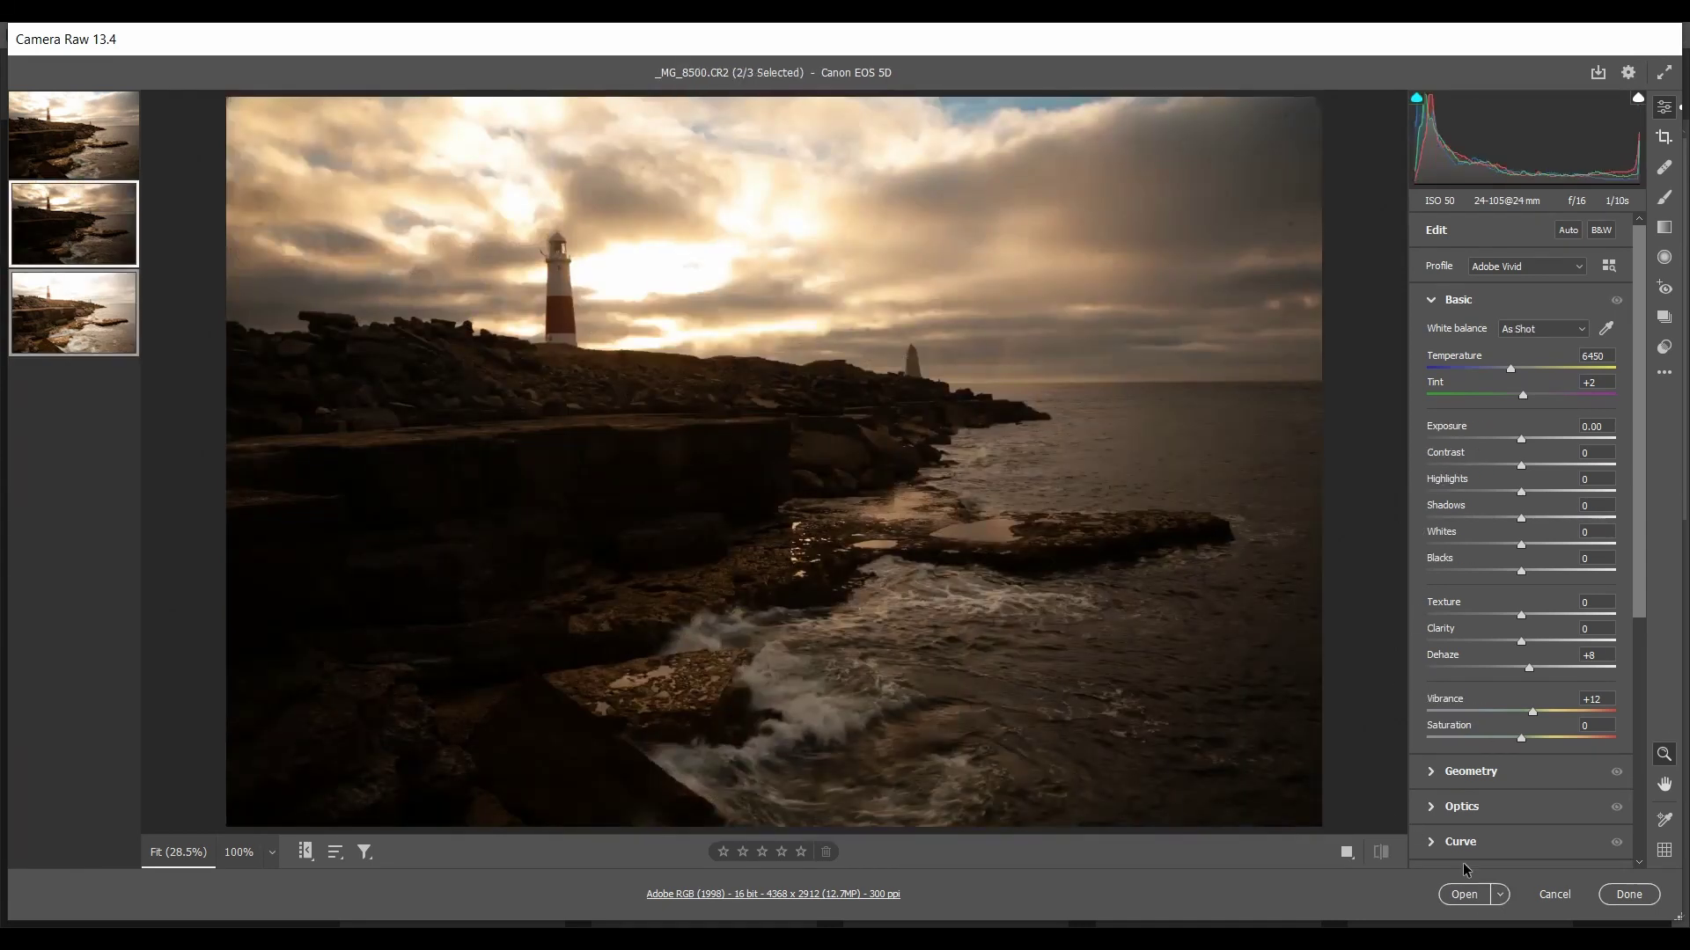
pyautogui.click(1465, 895)
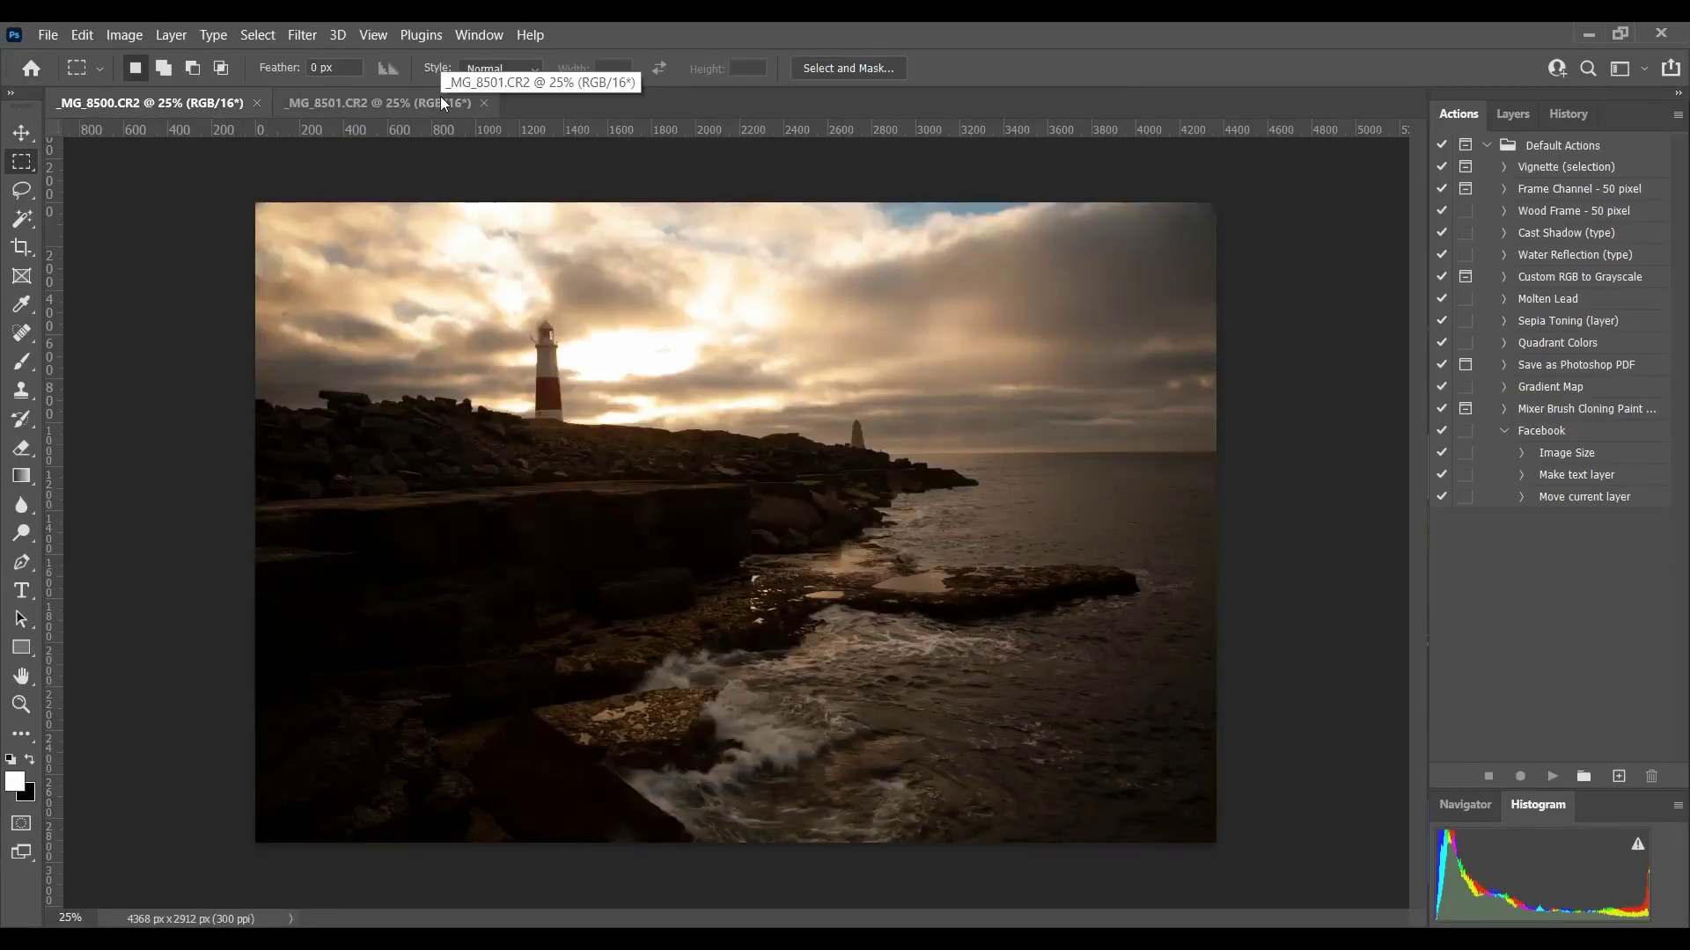
# Compare the sky, rocks and water between the _MG_8500.CR2 and _MG_8501.CR2 documents
pyautogui.click(427, 101)
pyautogui.click(181, 101)
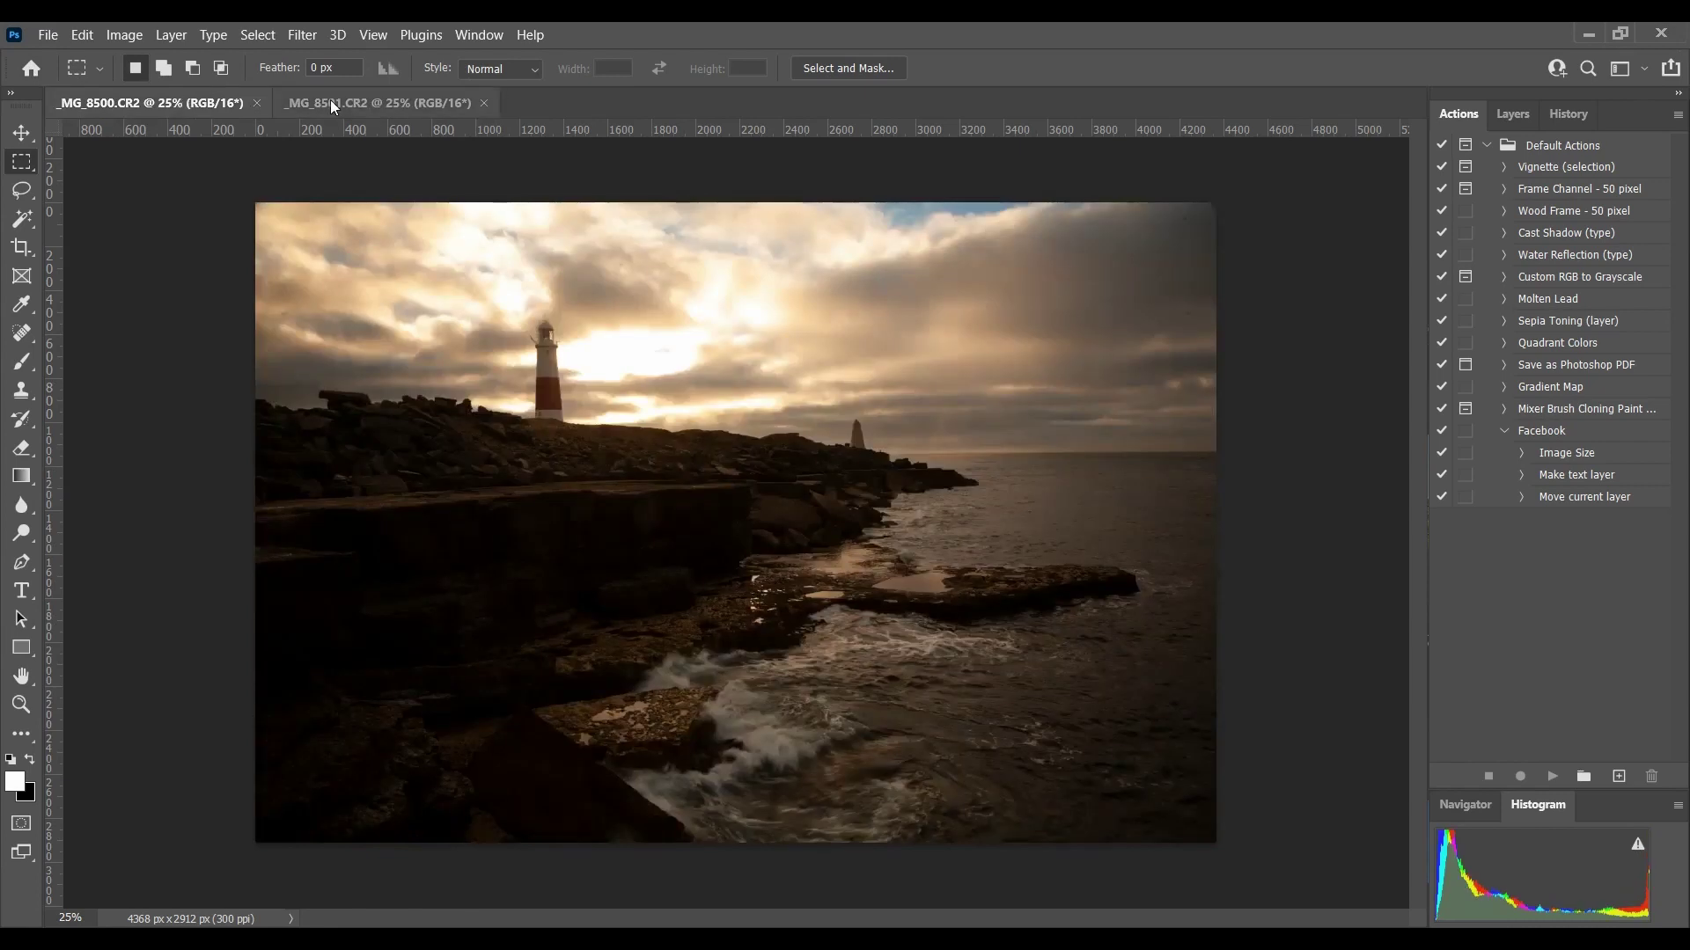
pyautogui.click(346, 102)
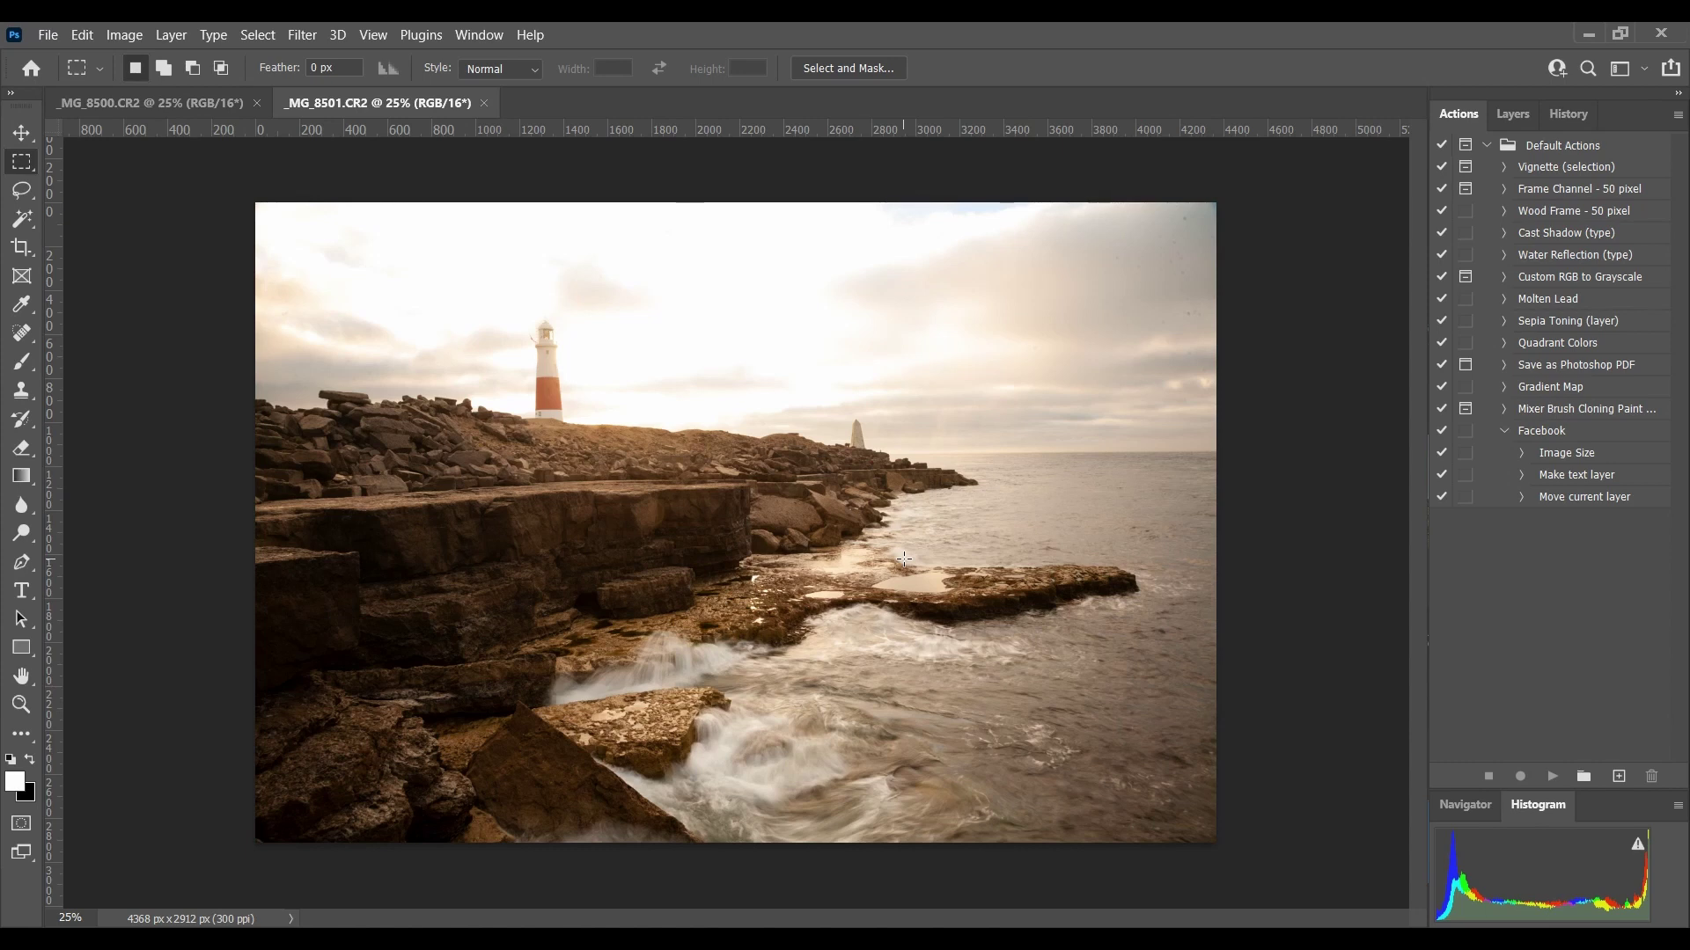
pyautogui.click(109, 102)
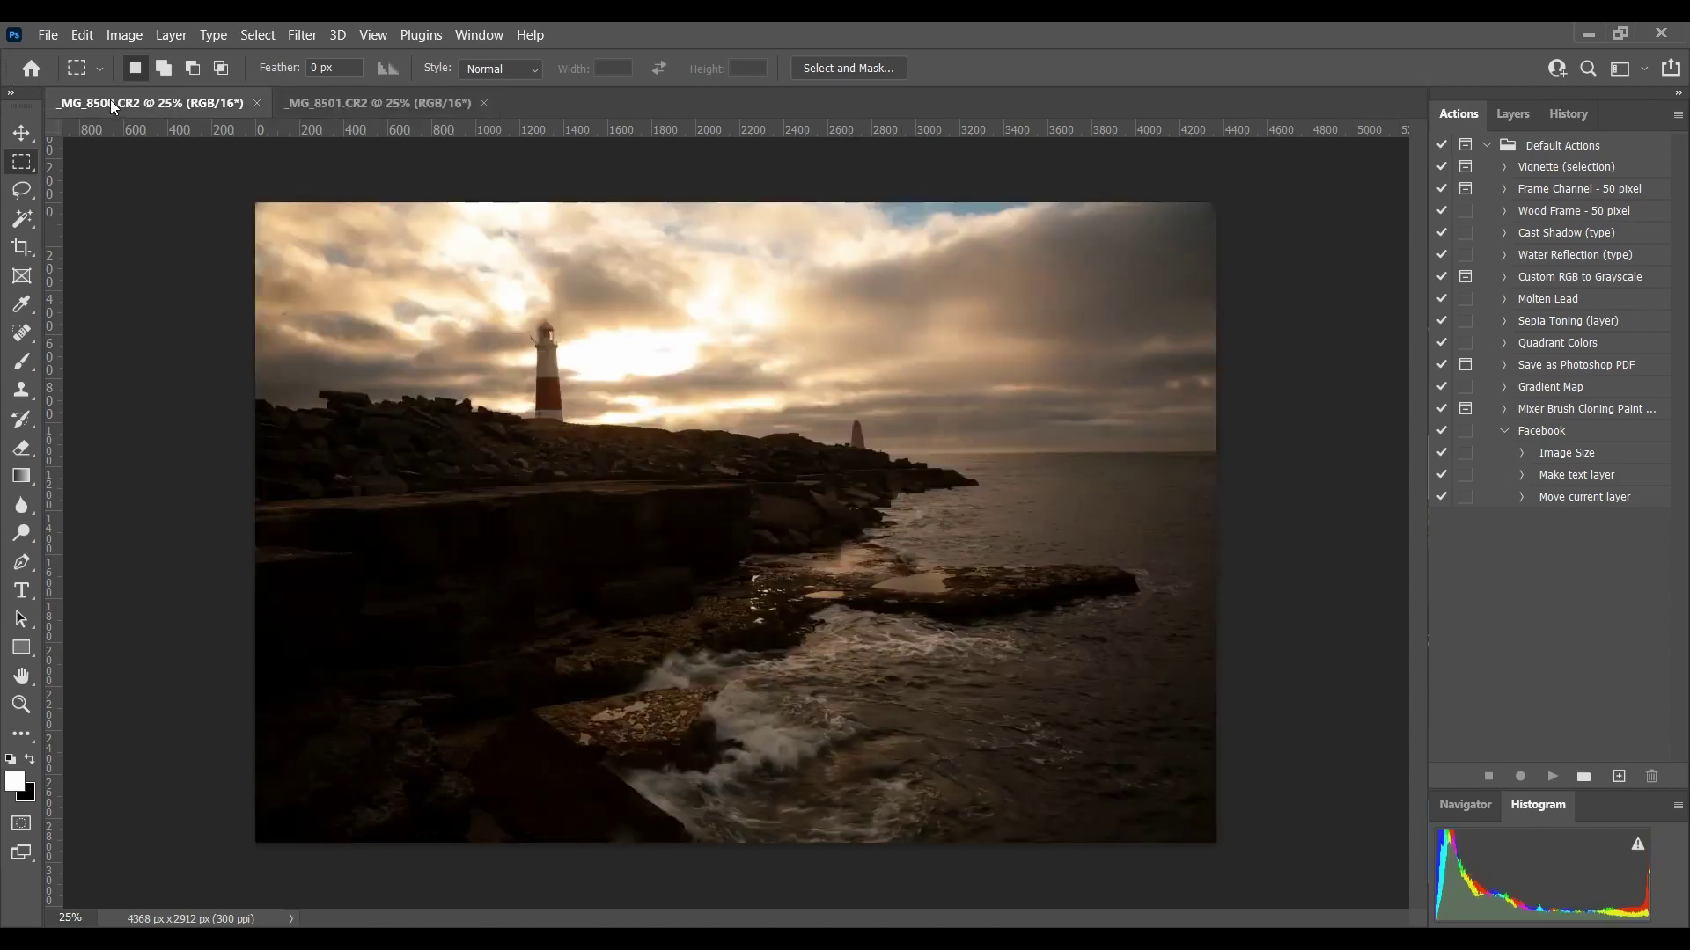
pyautogui.click(363, 107)
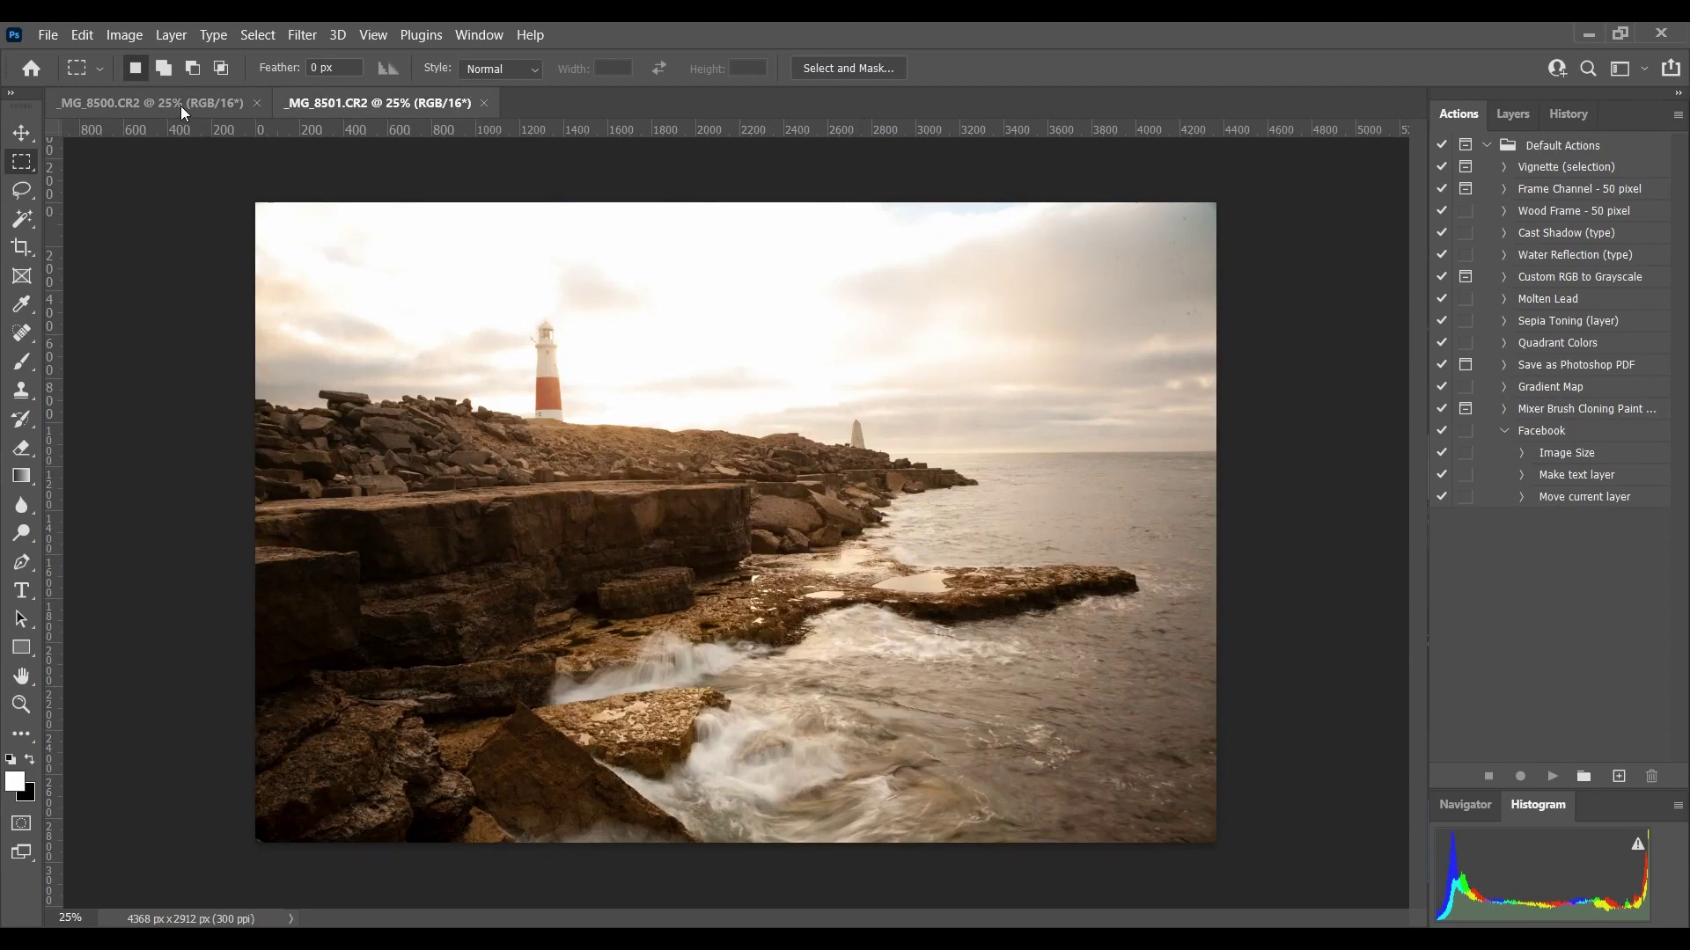
pyautogui.click(181, 106)
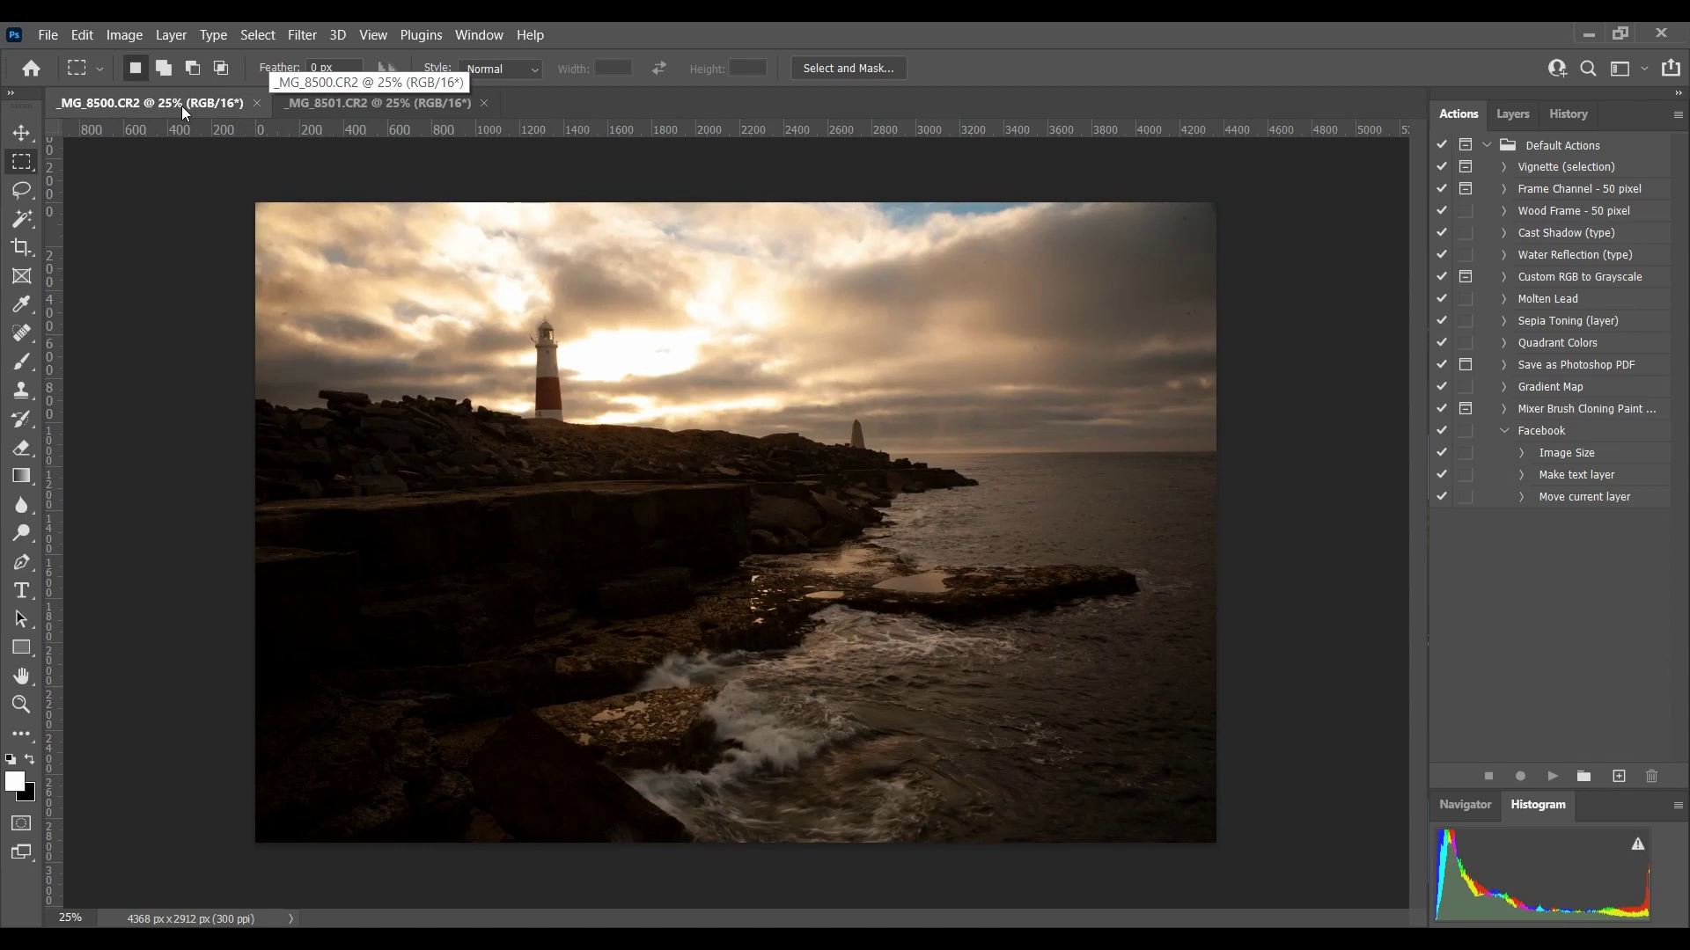
pyautogui.click(378, 106)
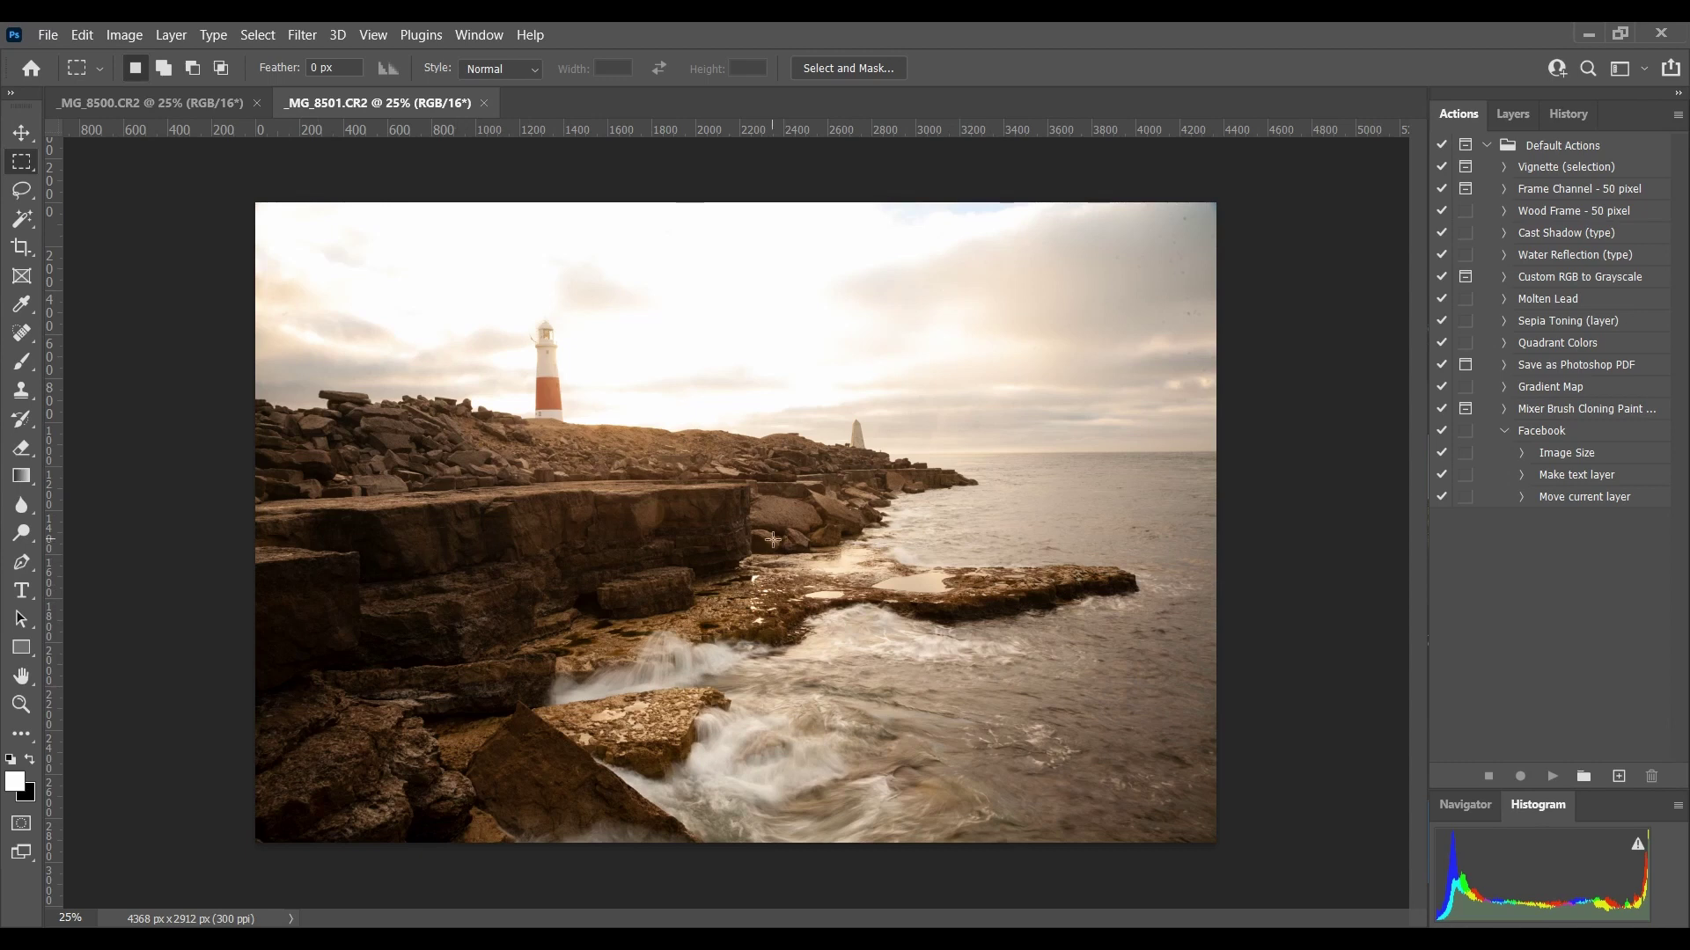
pyautogui.click(155, 103)
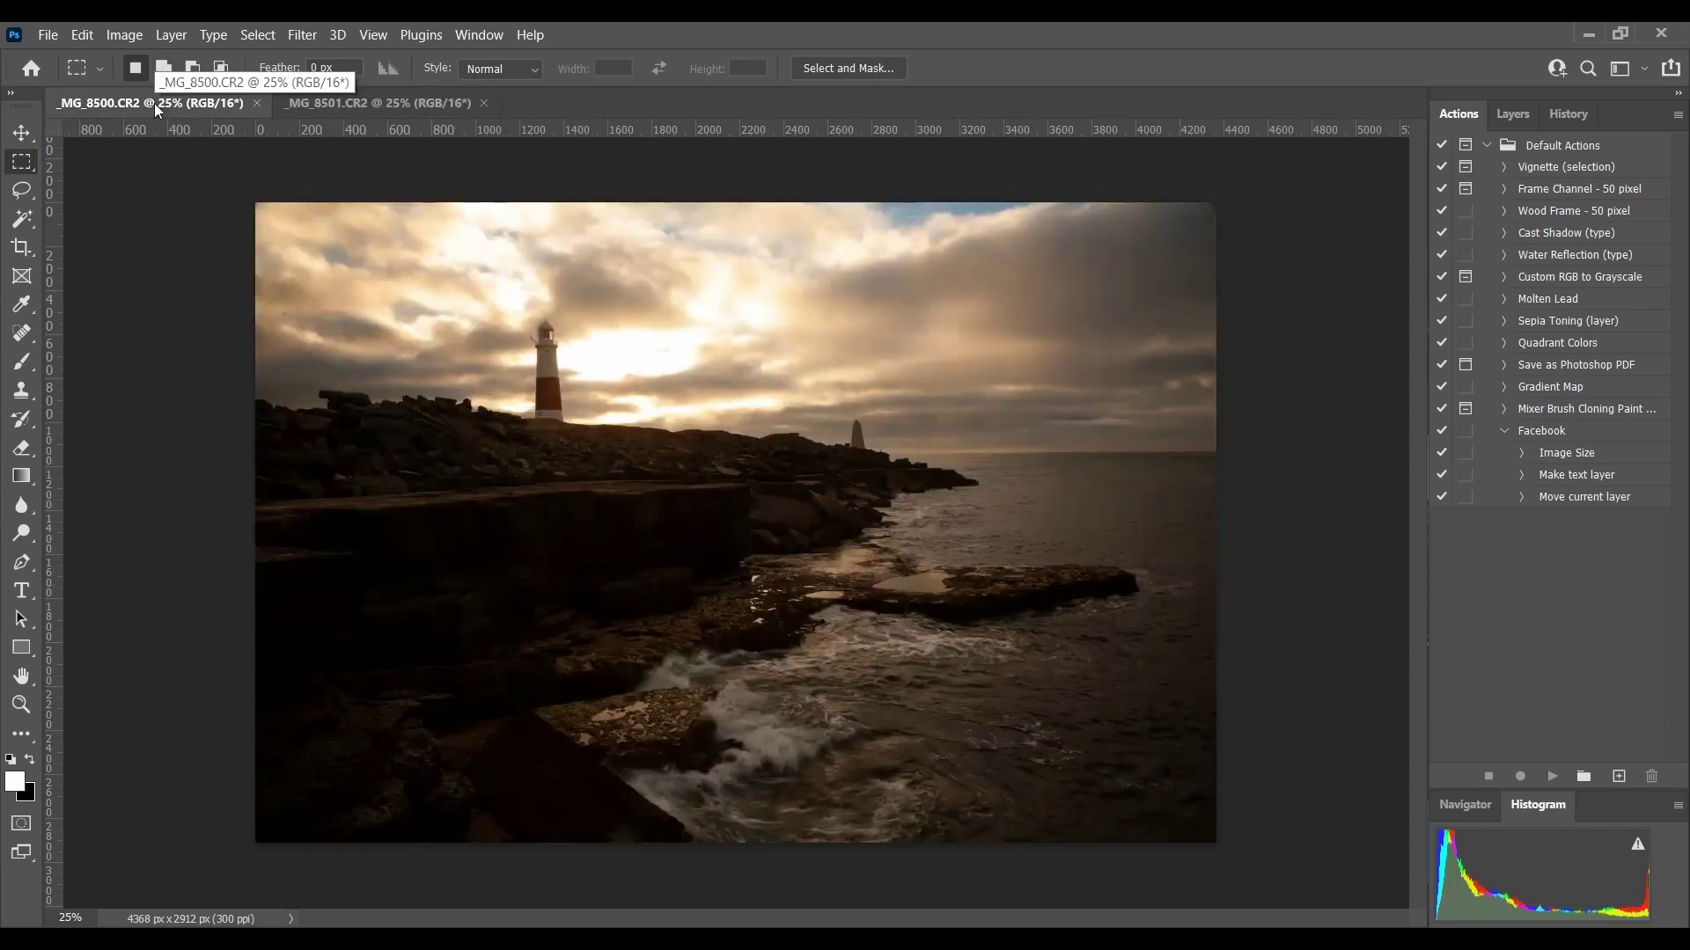
pyautogui.click(326, 104)
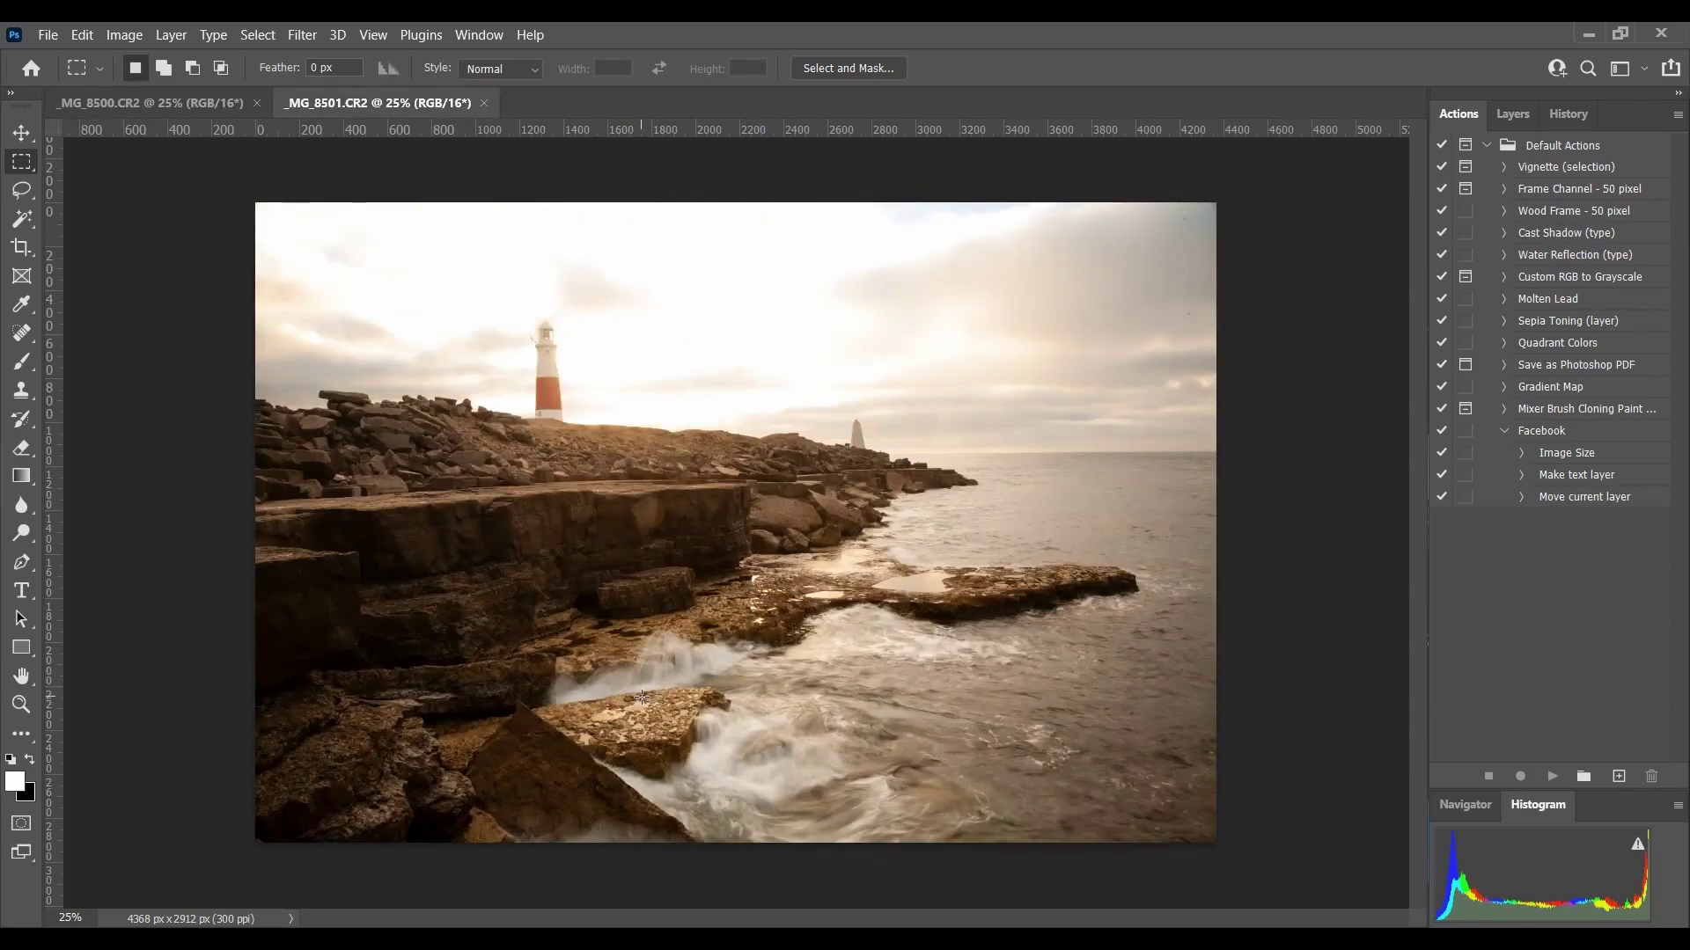
pyautogui.click(115, 103)
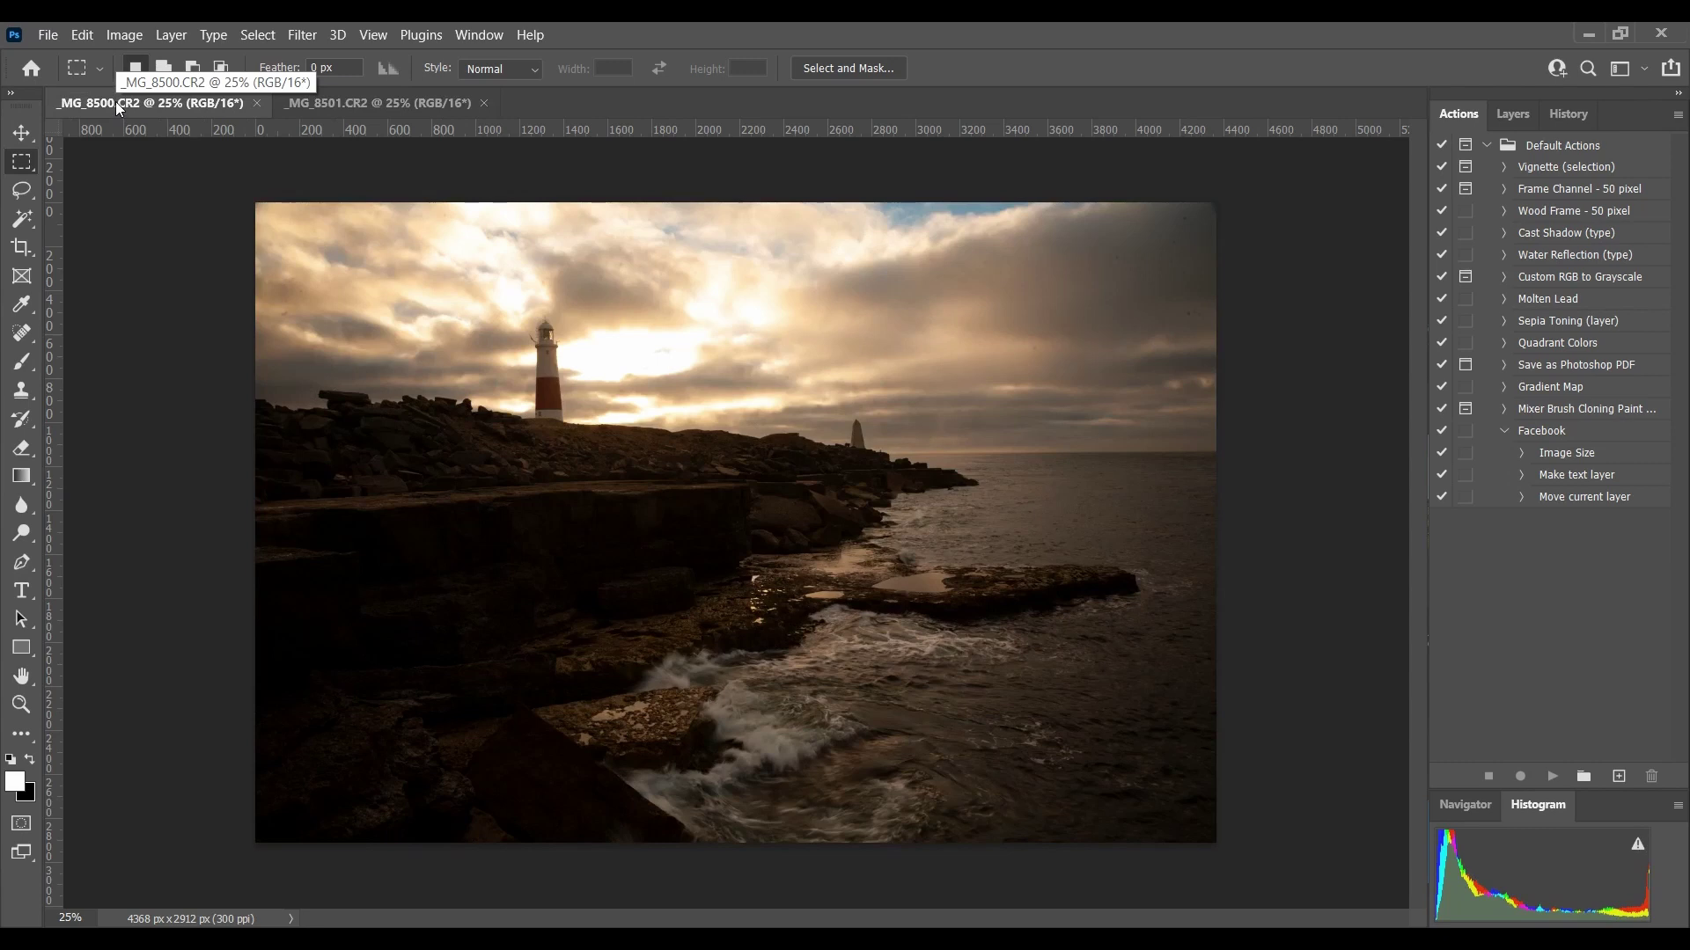
# Select the entire canvas of _MG_8501.CR2 and copy it
pyautogui.click(404, 101)
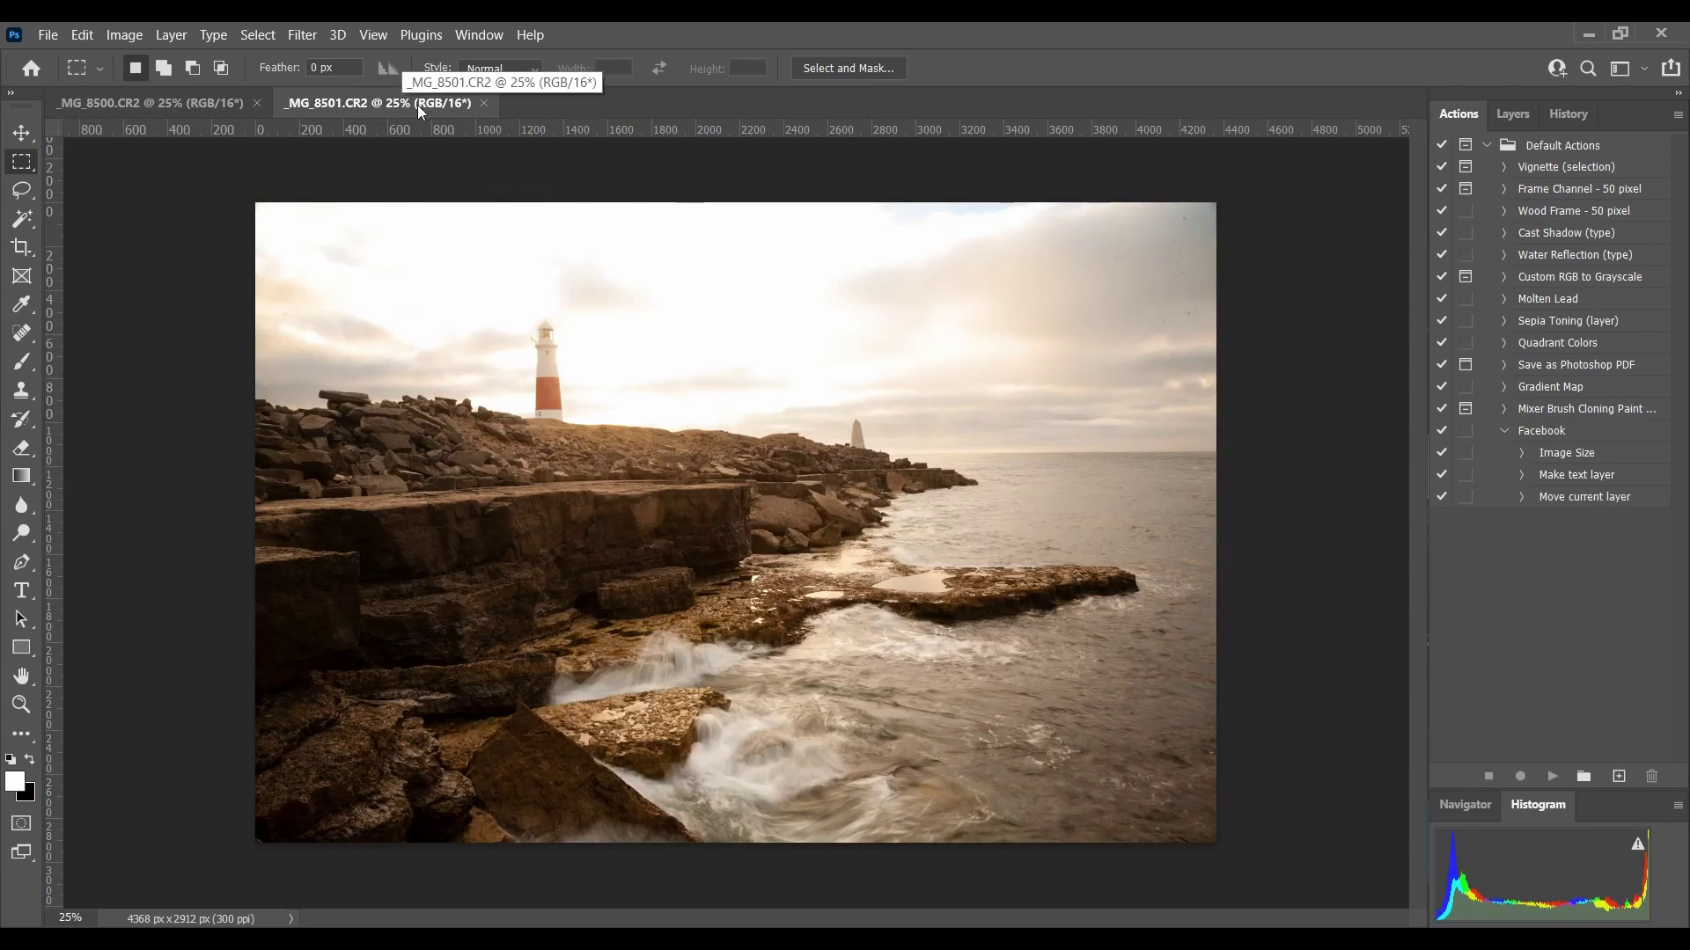
pyautogui.click(264, 35)
pyautogui.click(266, 58)
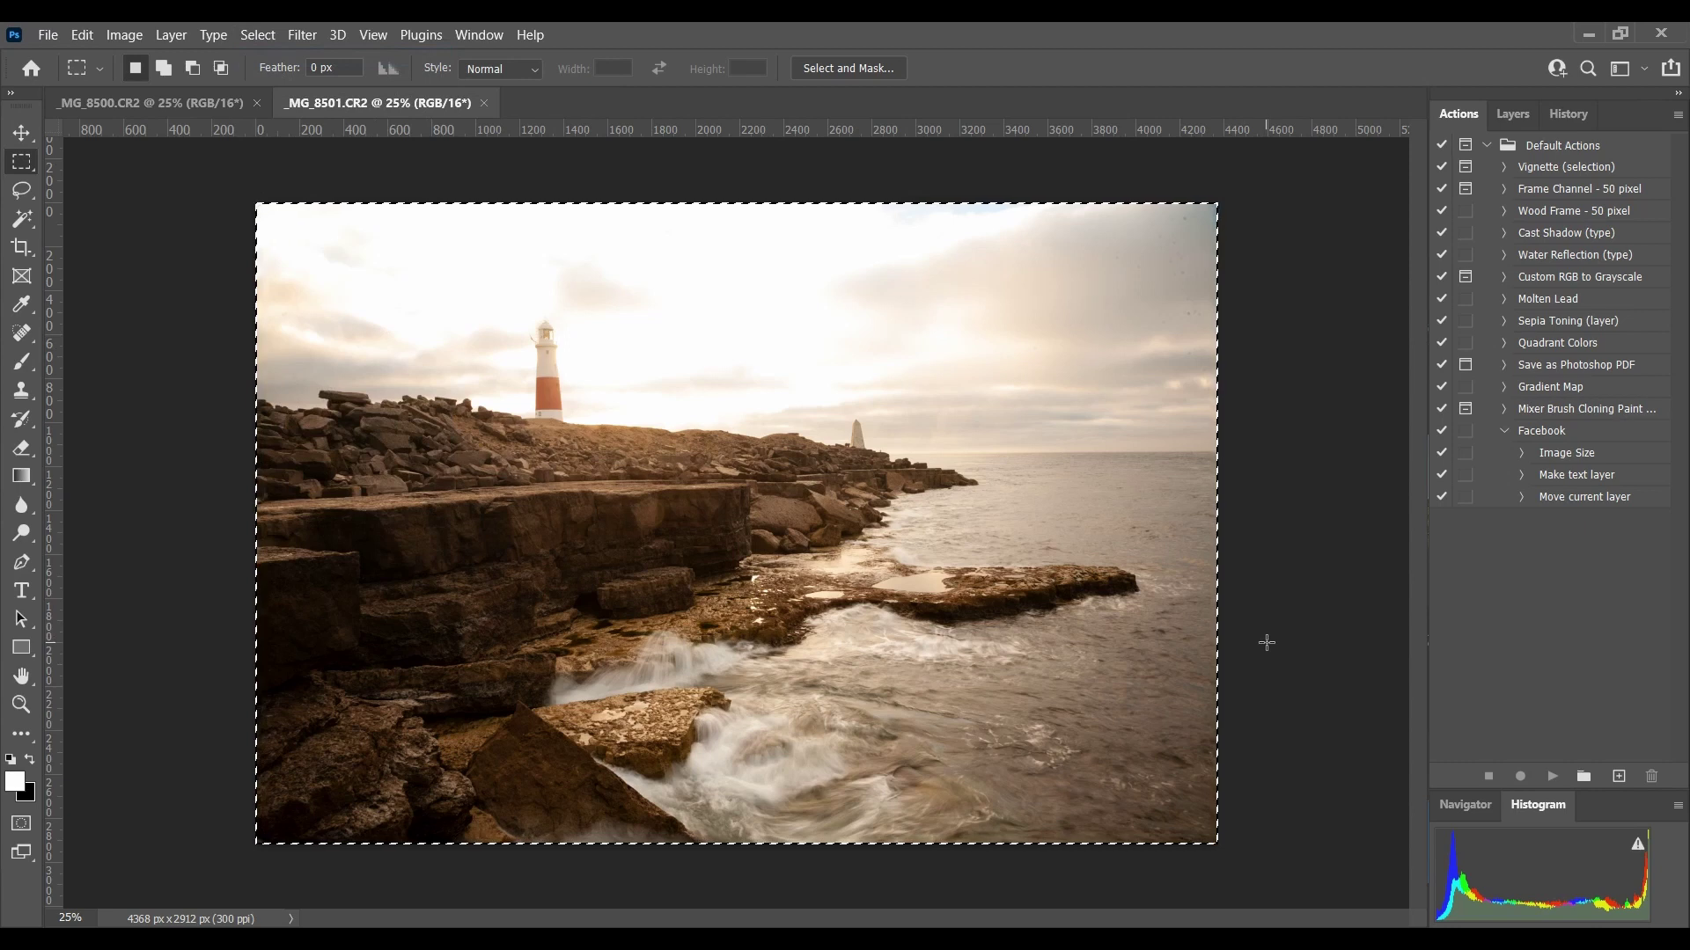
pyautogui.click(85, 34)
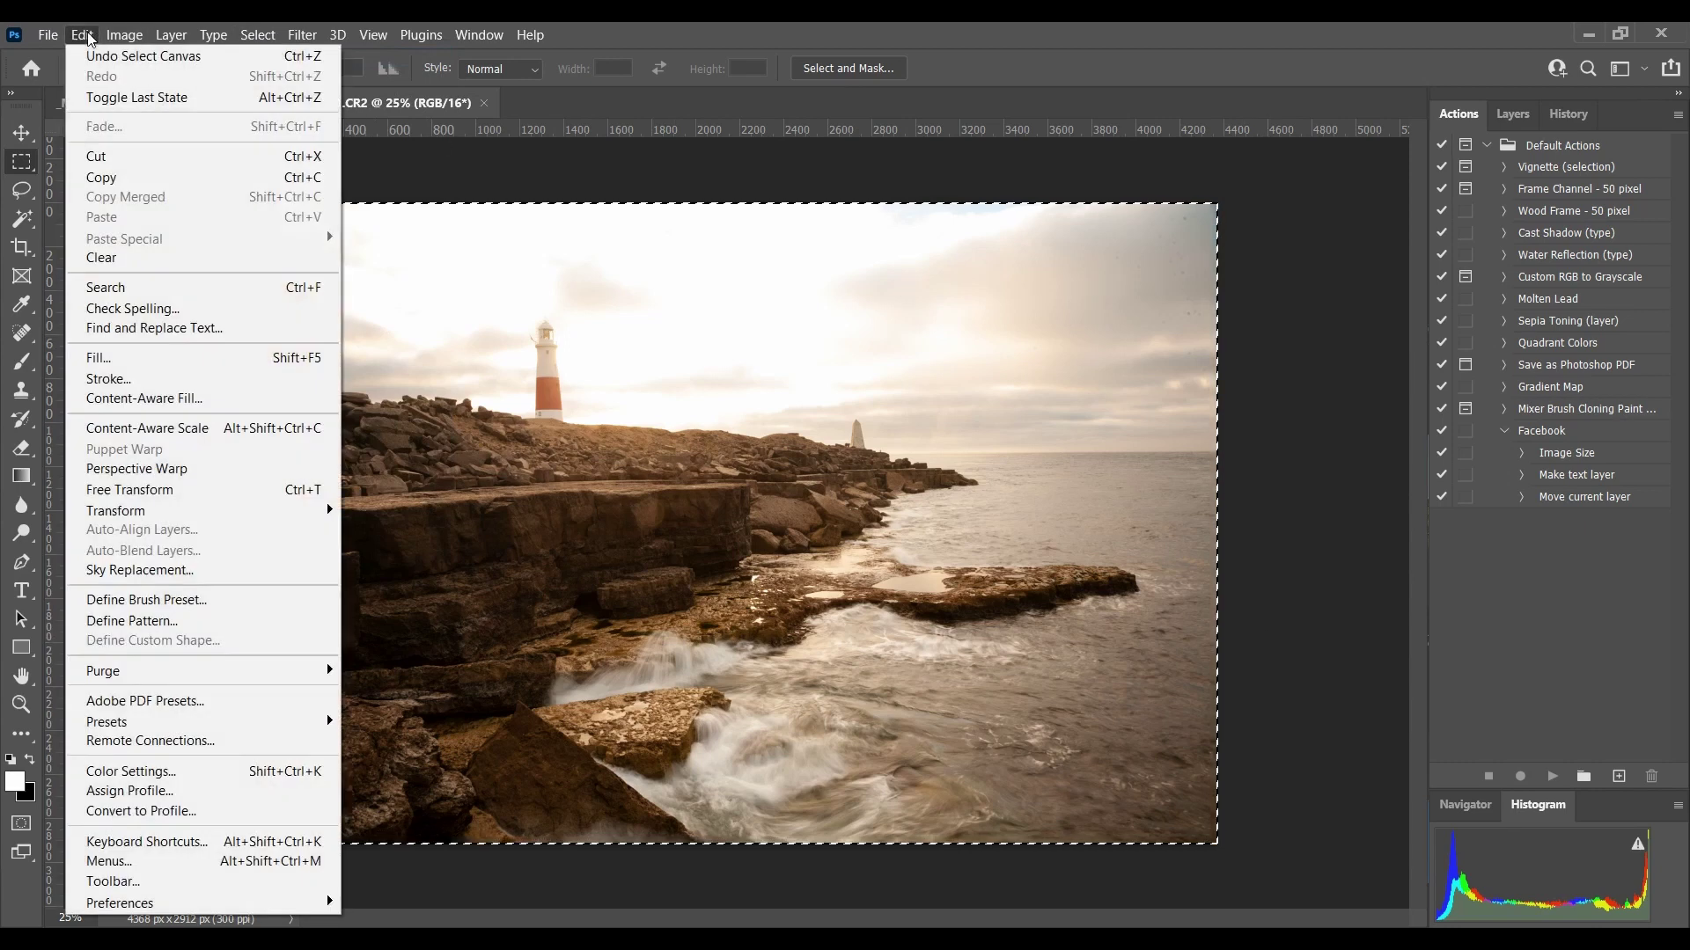
pyautogui.click(137, 176)
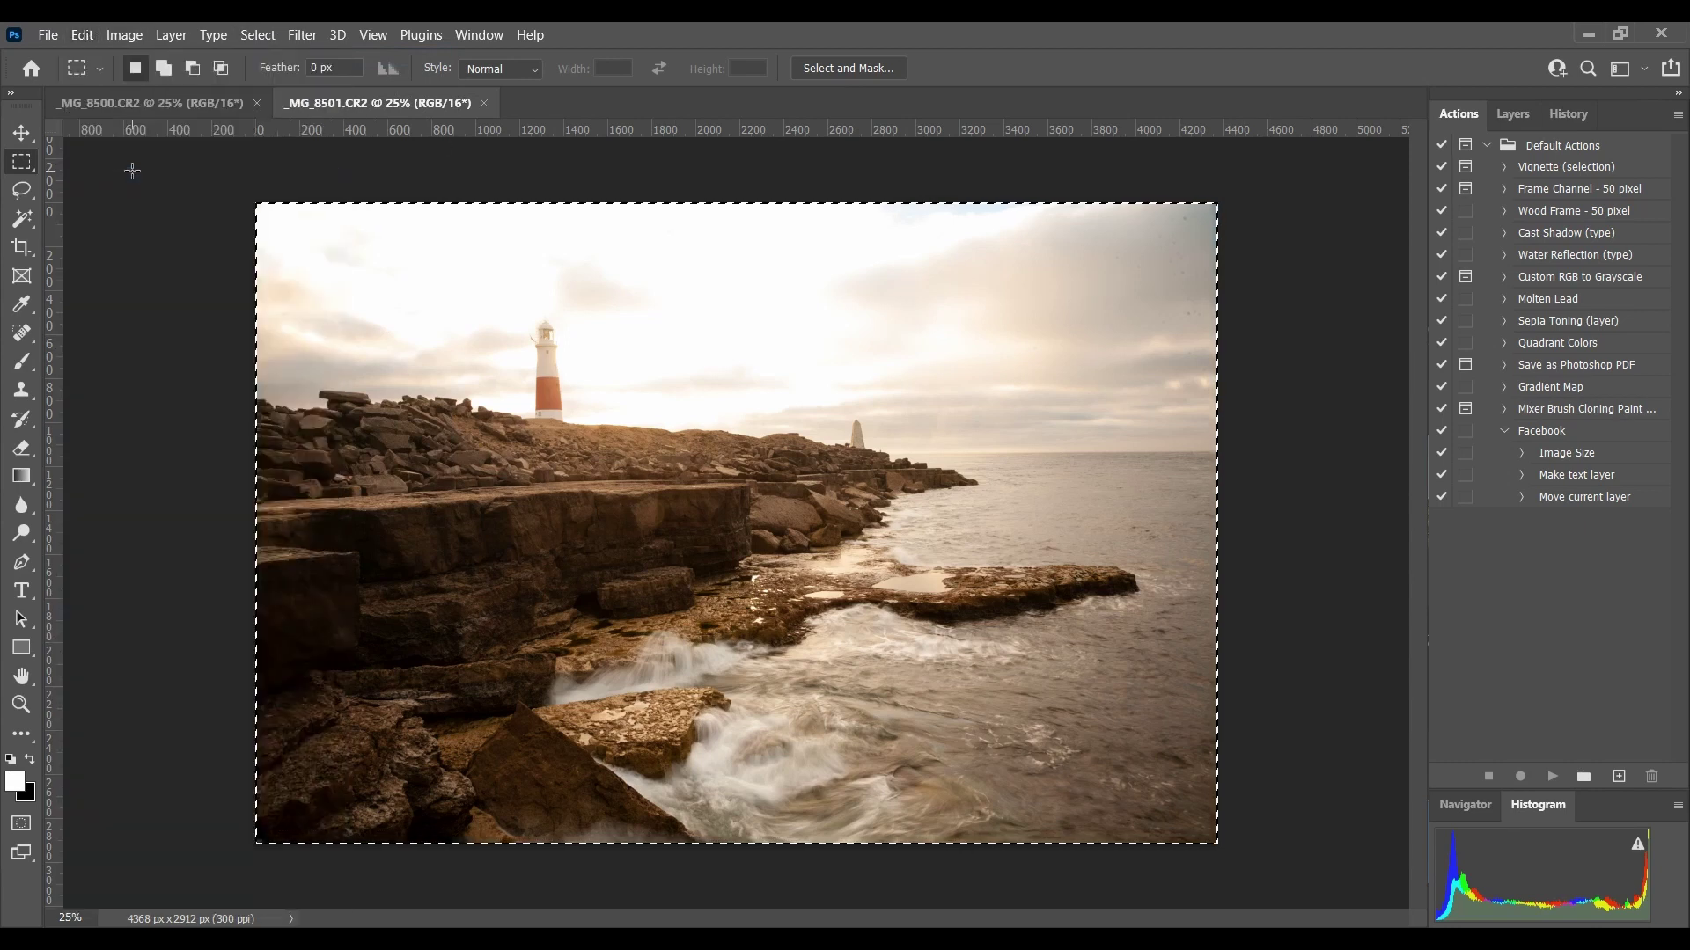
# Paste the copied bright exposure into the _MG_8500.CR2 document as a new layer
pyautogui.click(136, 104)
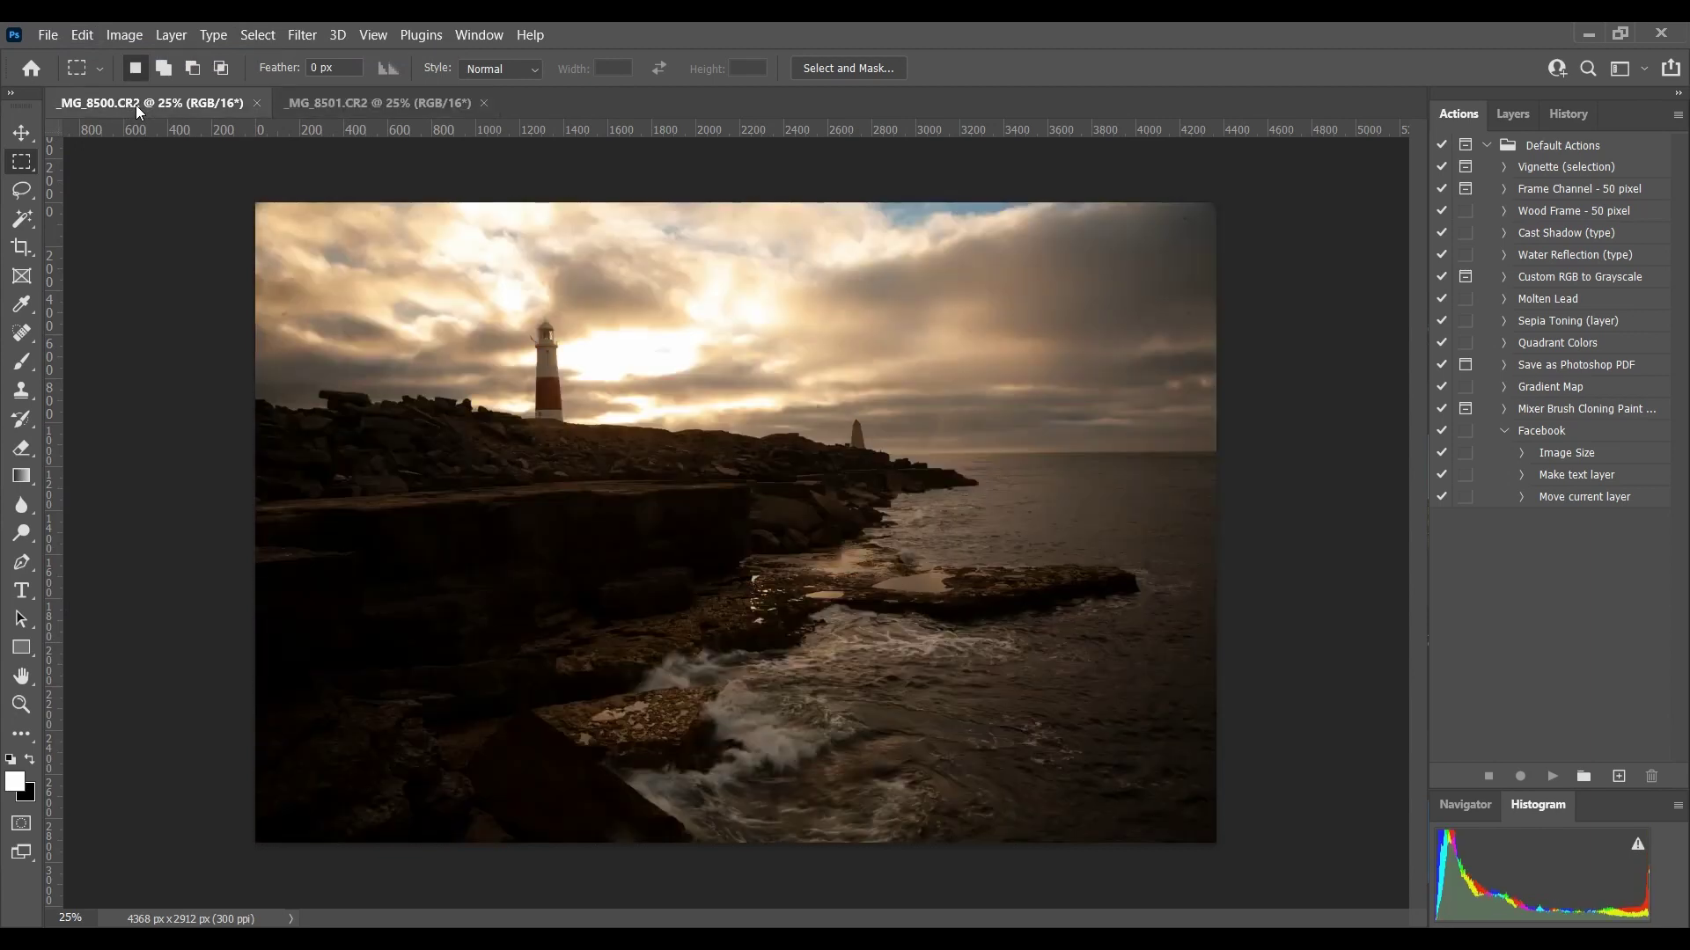
pyautogui.click(82, 35)
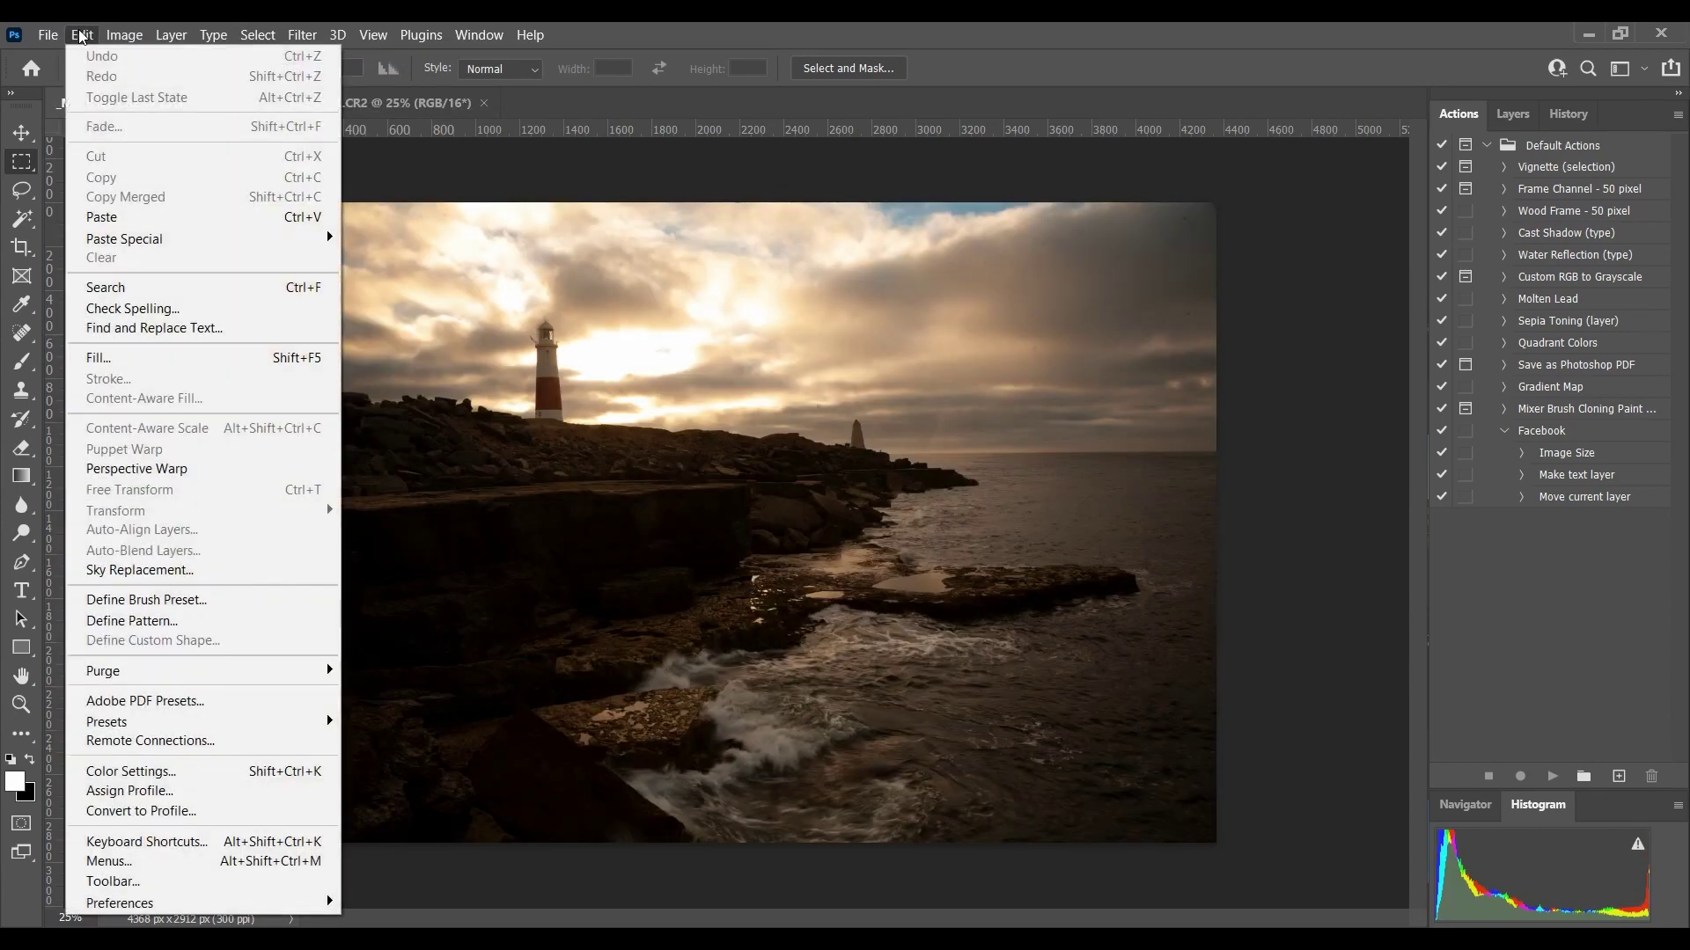
pyautogui.click(150, 220)
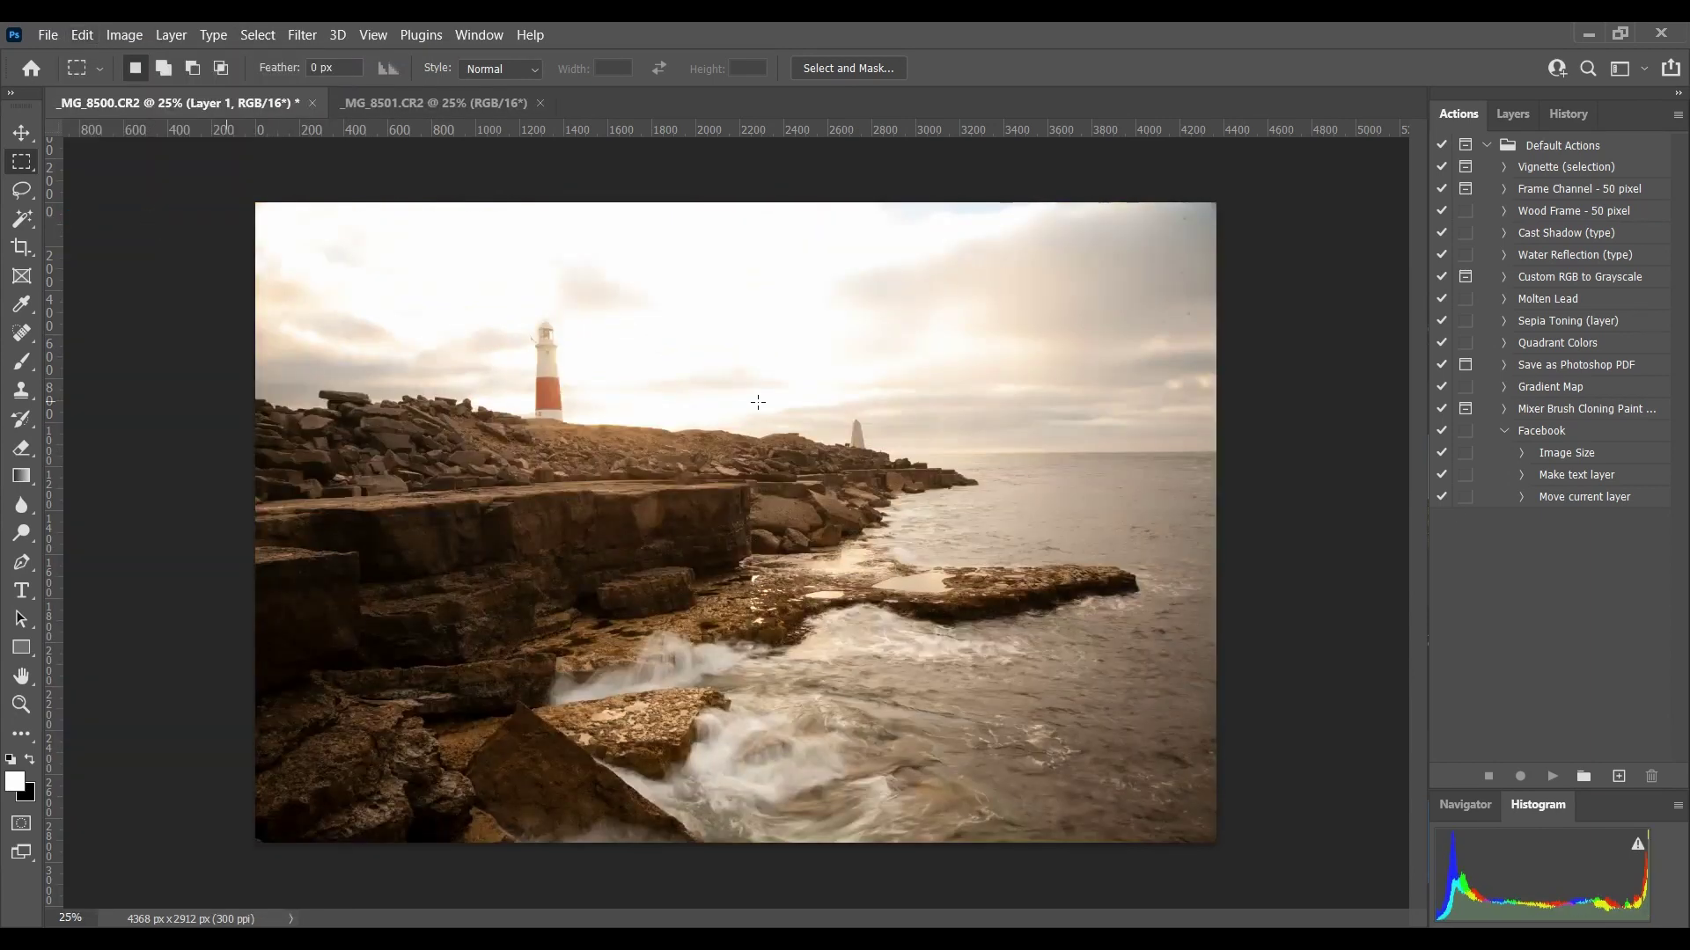
# Add a white layer mask to Layer 1, the pasted bright exposure
pyautogui.click(1513, 113)
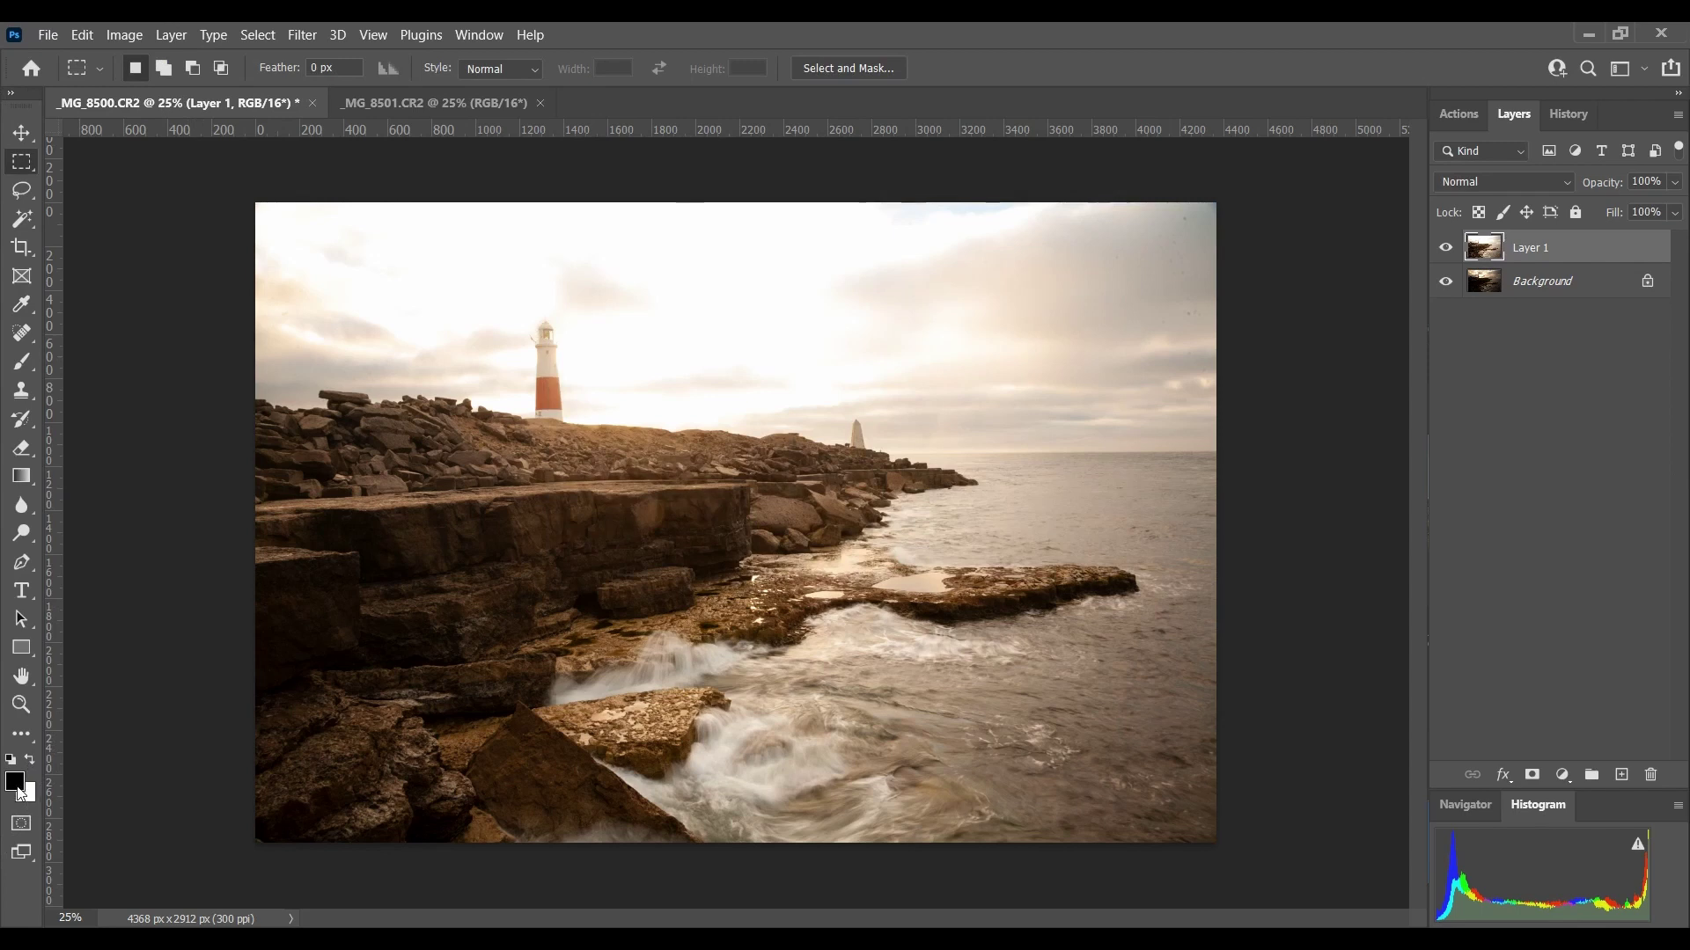
pyautogui.click(171, 36)
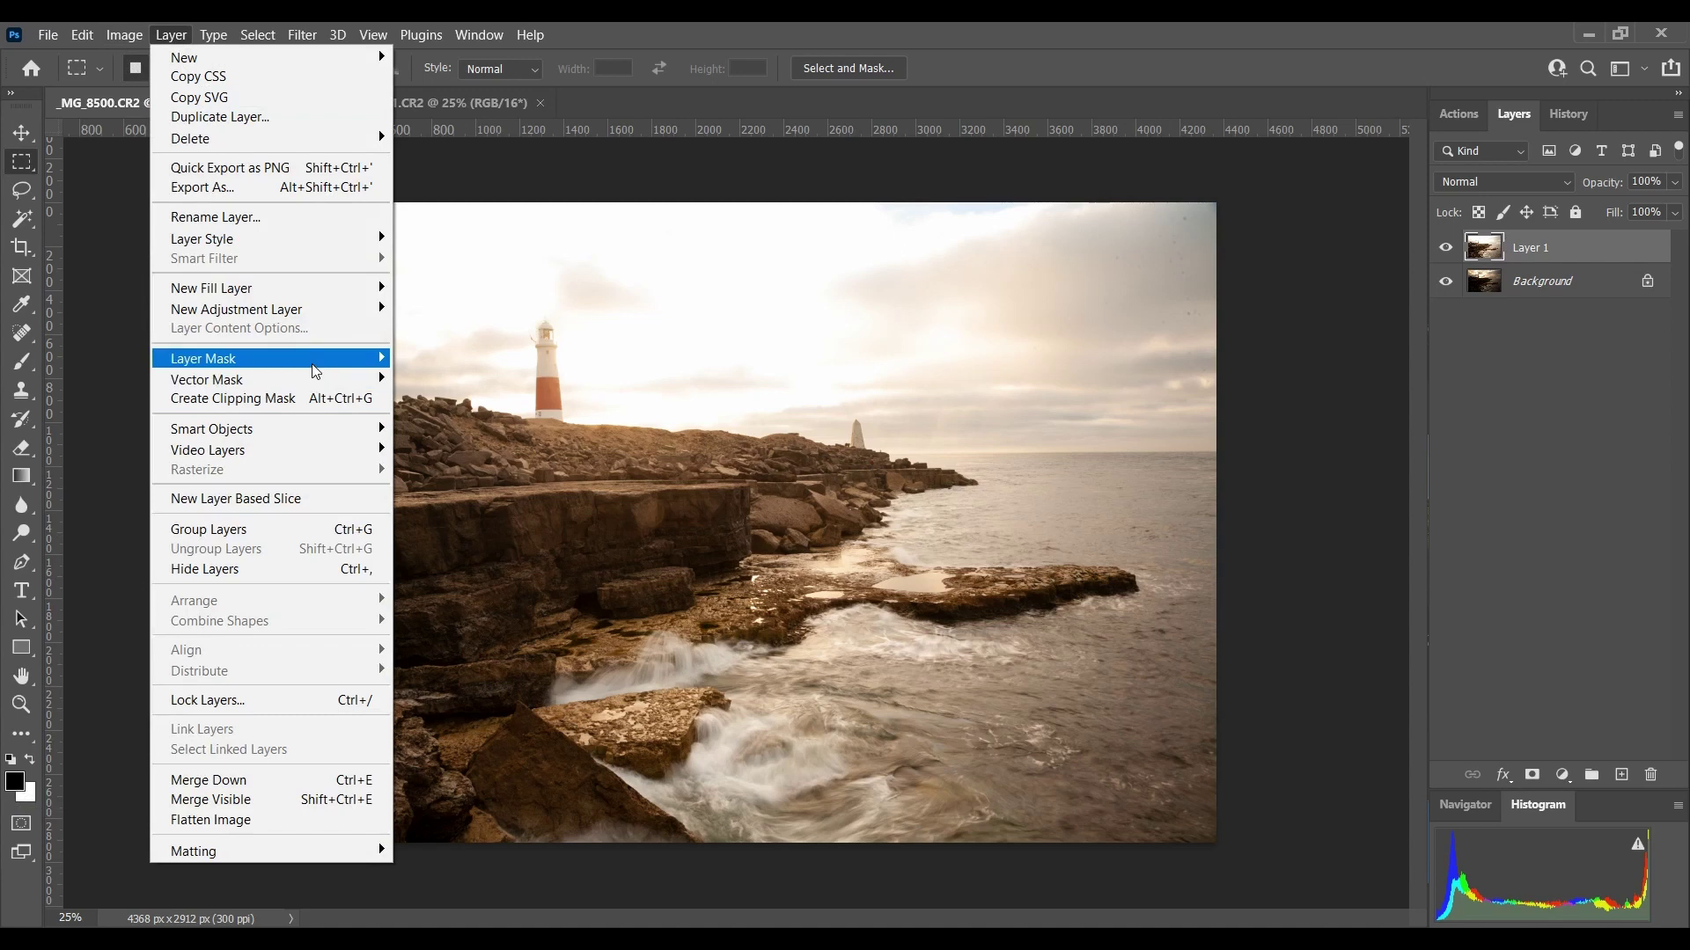
pyautogui.moveTo(313, 365)
pyautogui.click(422, 360)
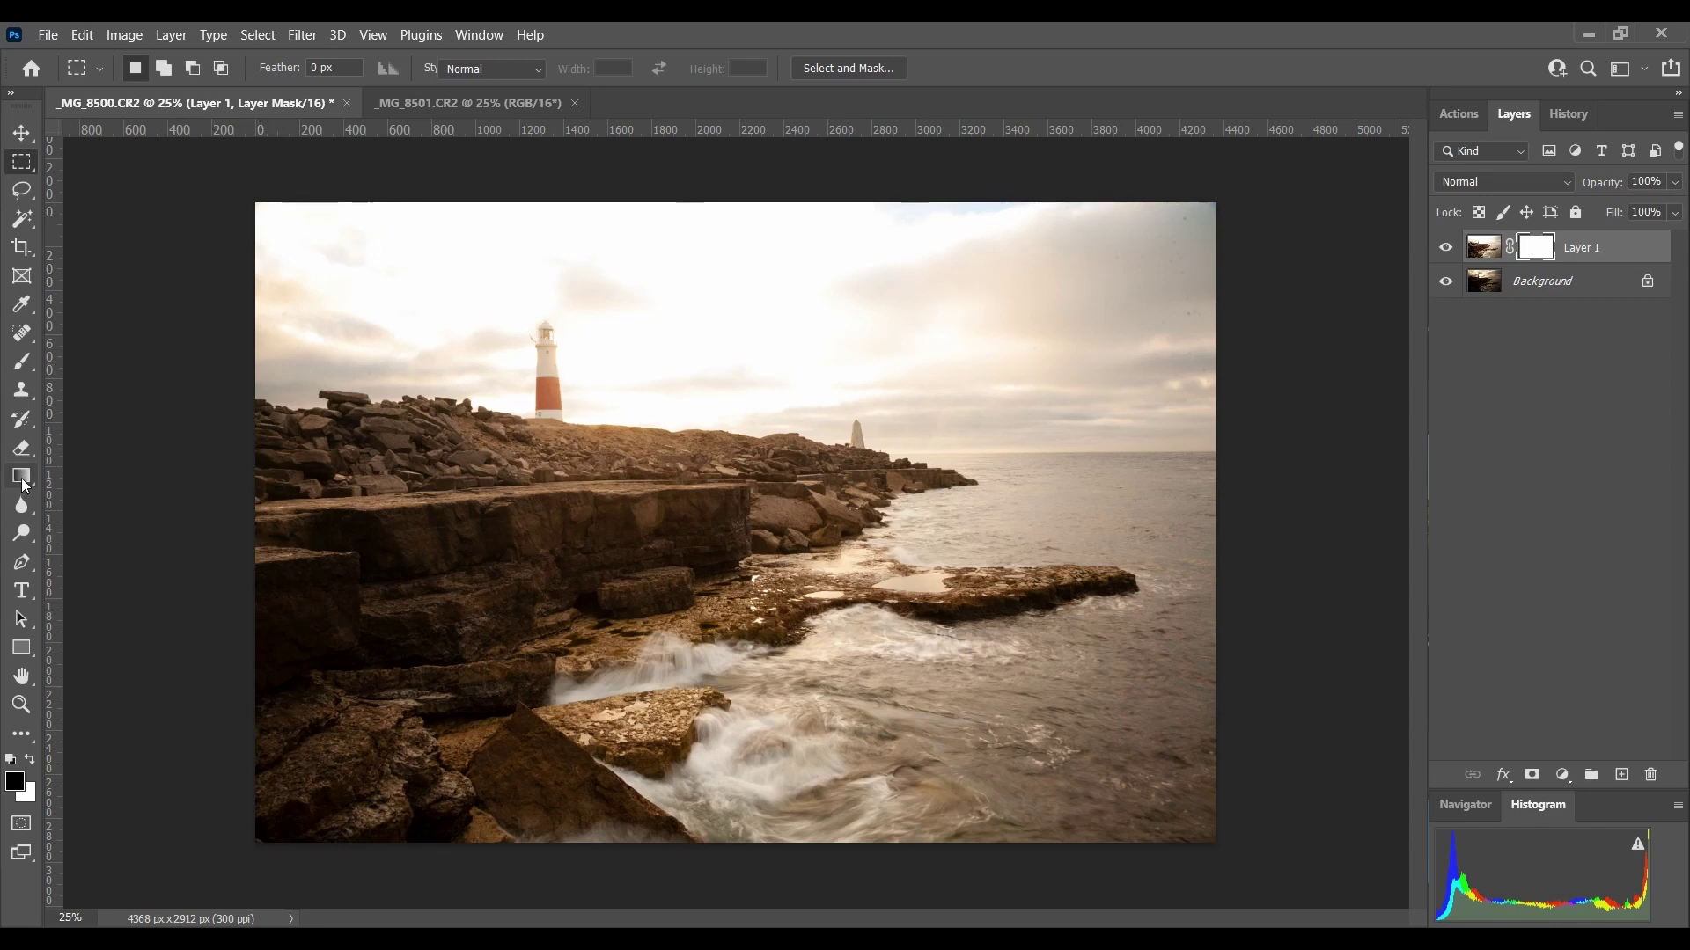
# Choose the Gradient tool with a linear black-to-white gradient, Normal mode and 100% opacity
pyautogui.click(21, 483)
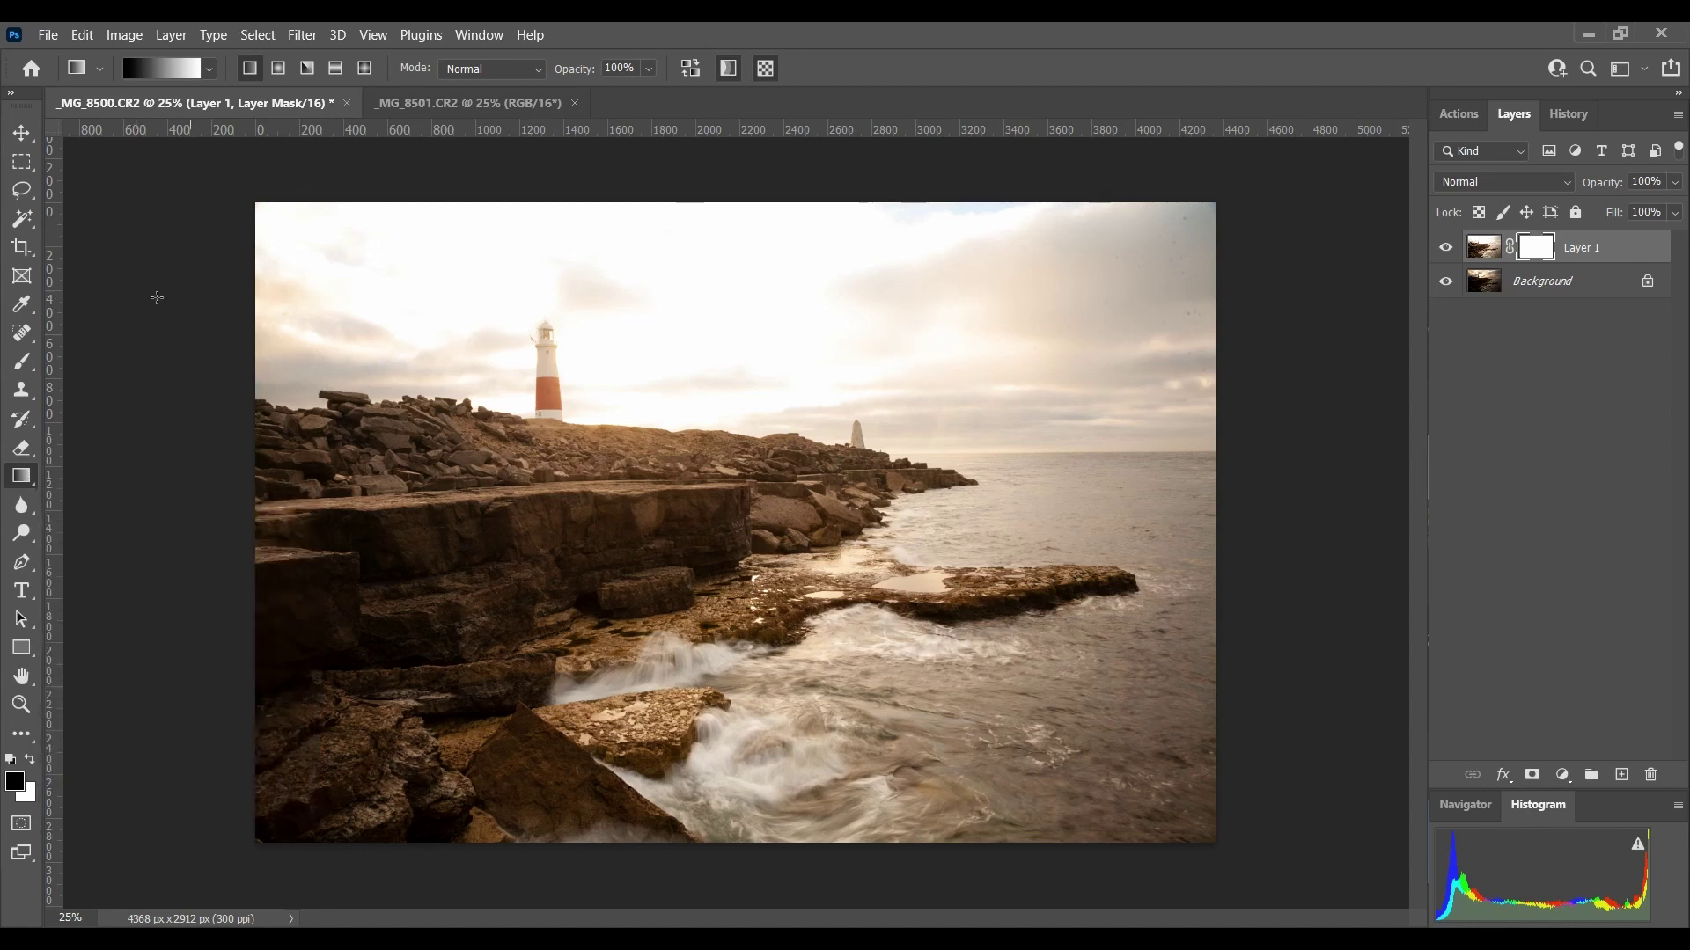
pyautogui.click(649, 68)
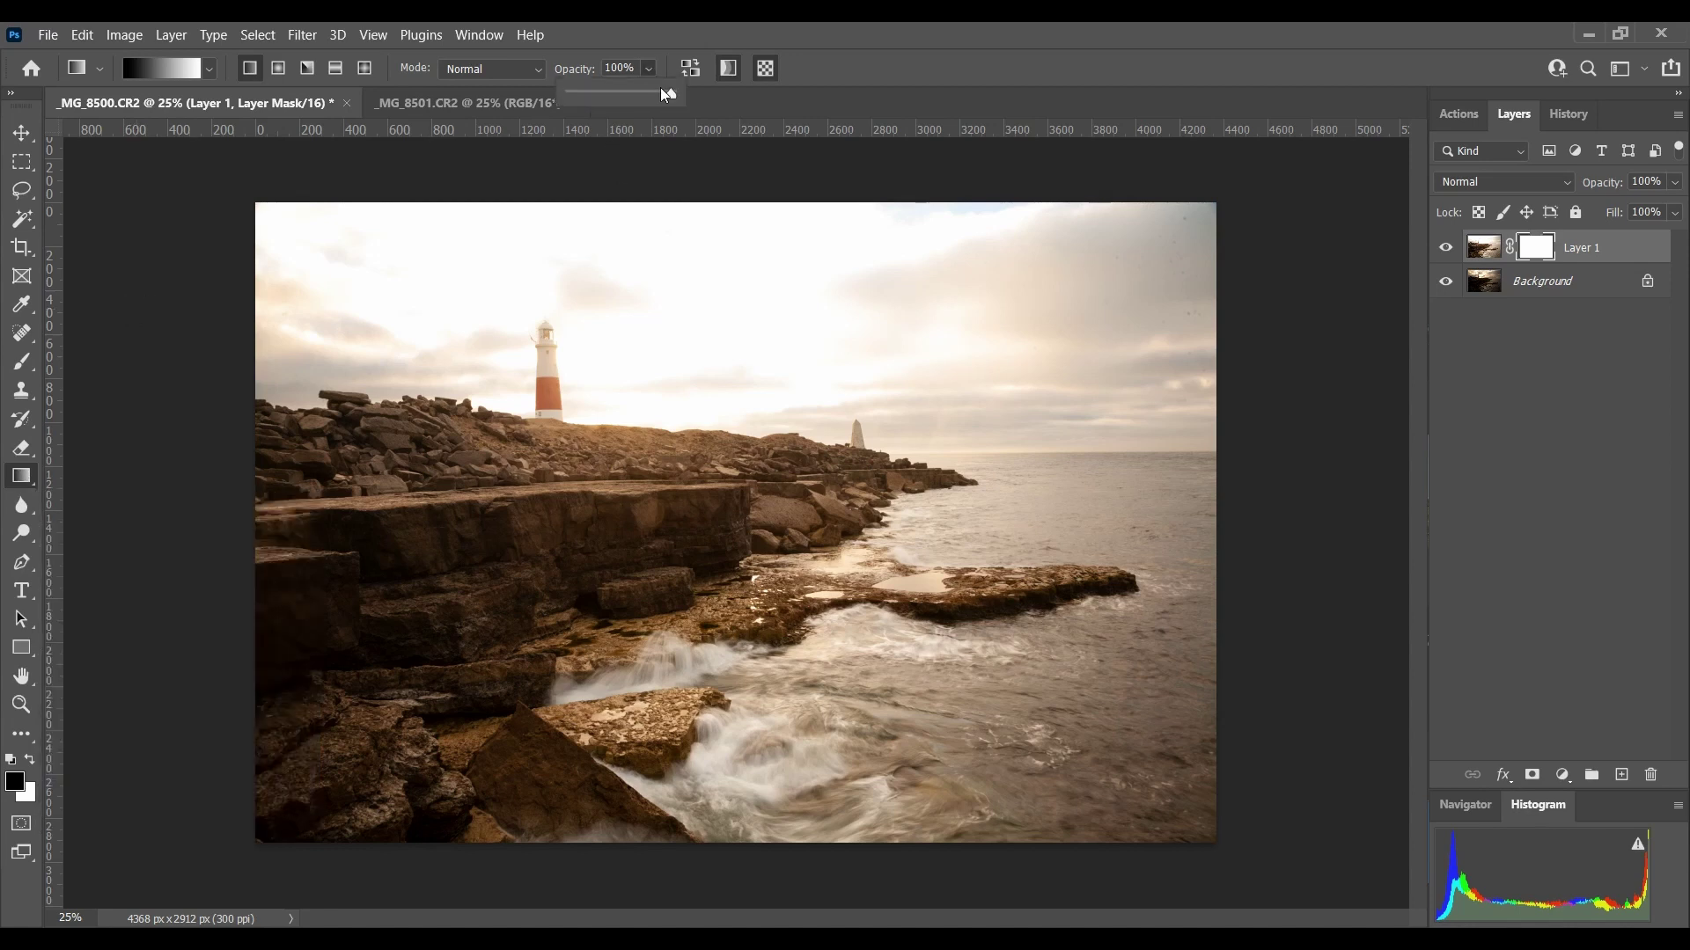
pyautogui.click(780, 162)
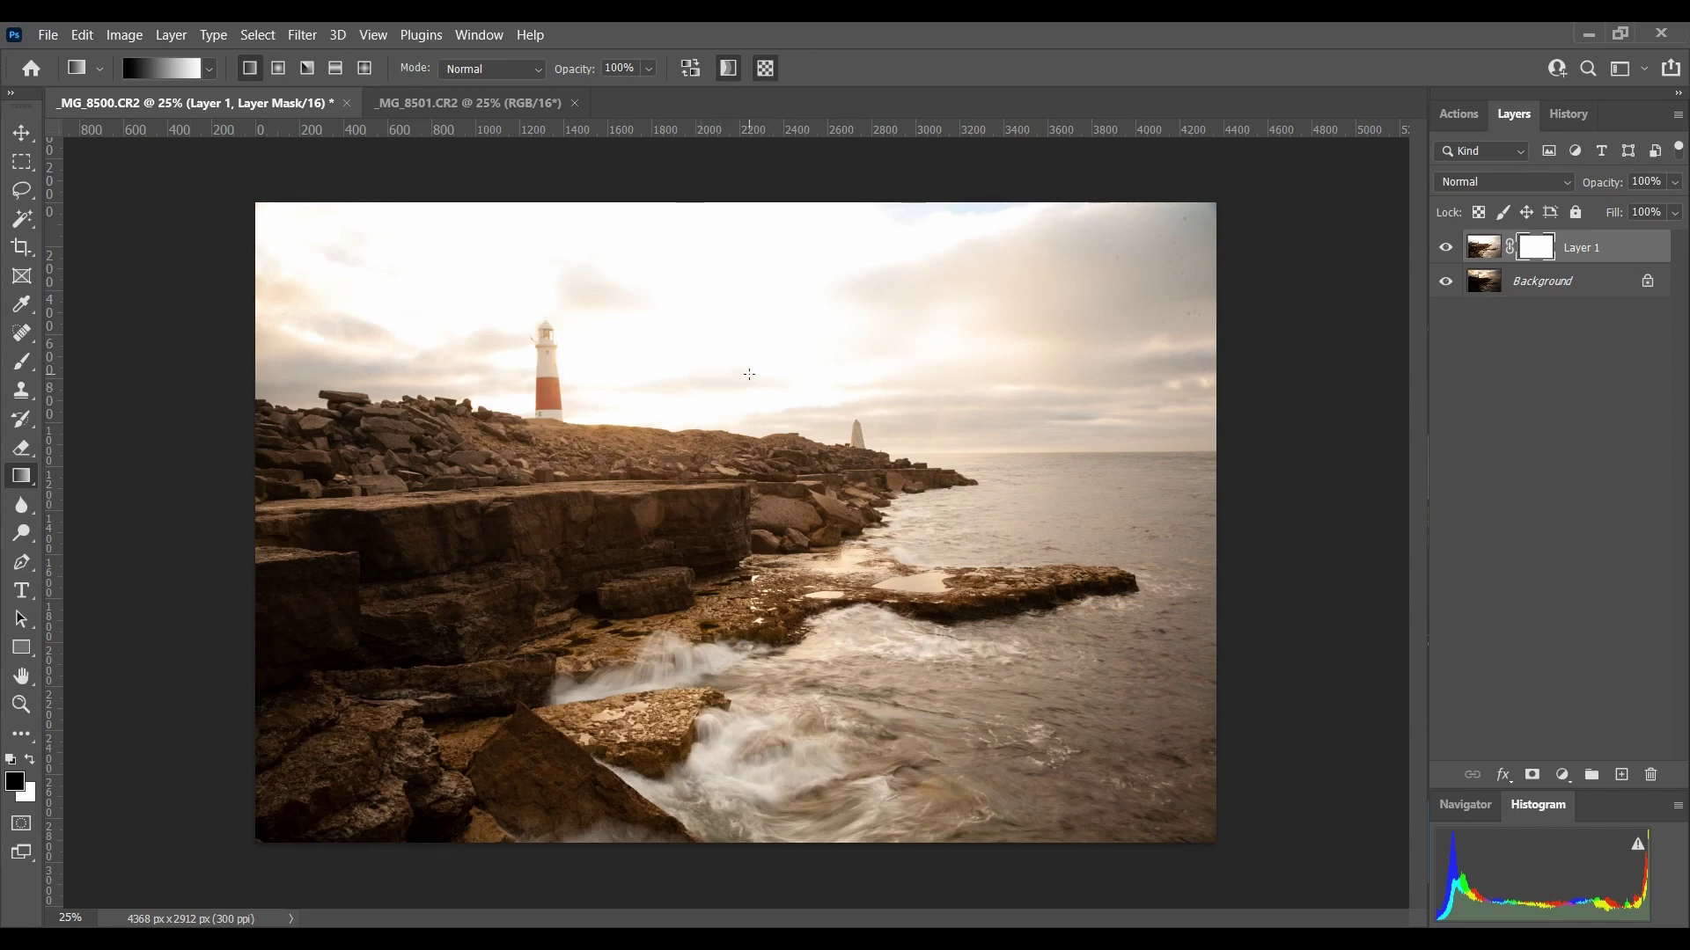
# Try a straight vertical black-to-white gradient on Layer 1's mask from the lower sky to below the horizon, and undo it
pyautogui.moveTo(748, 374); pyautogui.dragTo(749, 487)
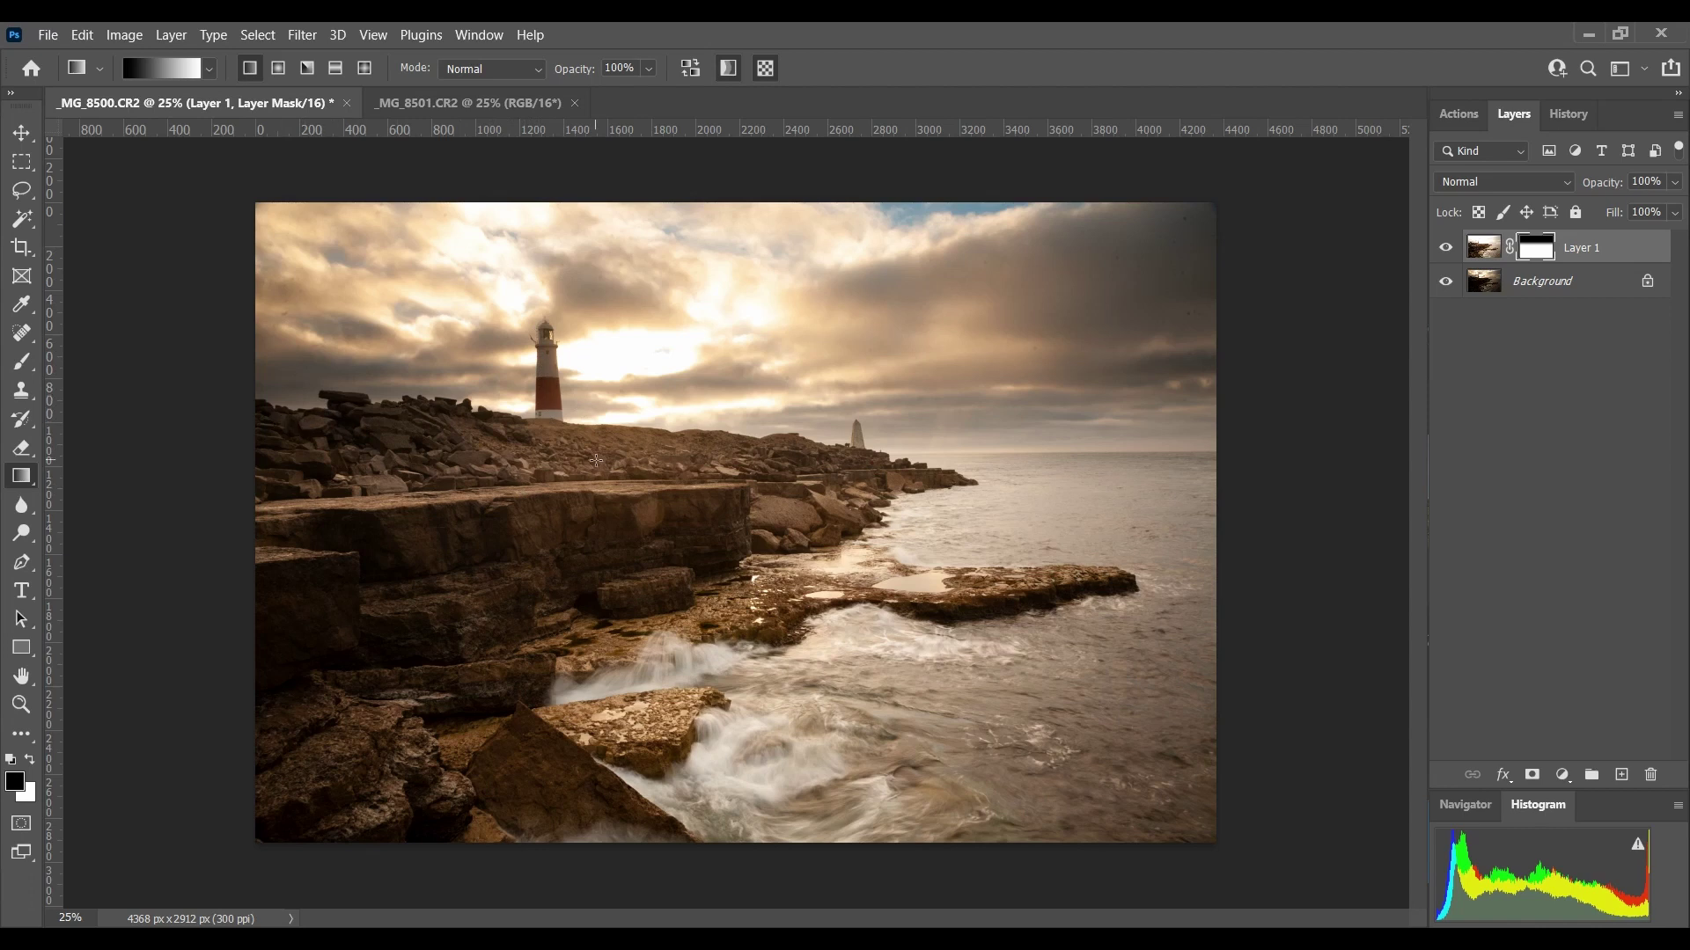
pyautogui.click(82, 37)
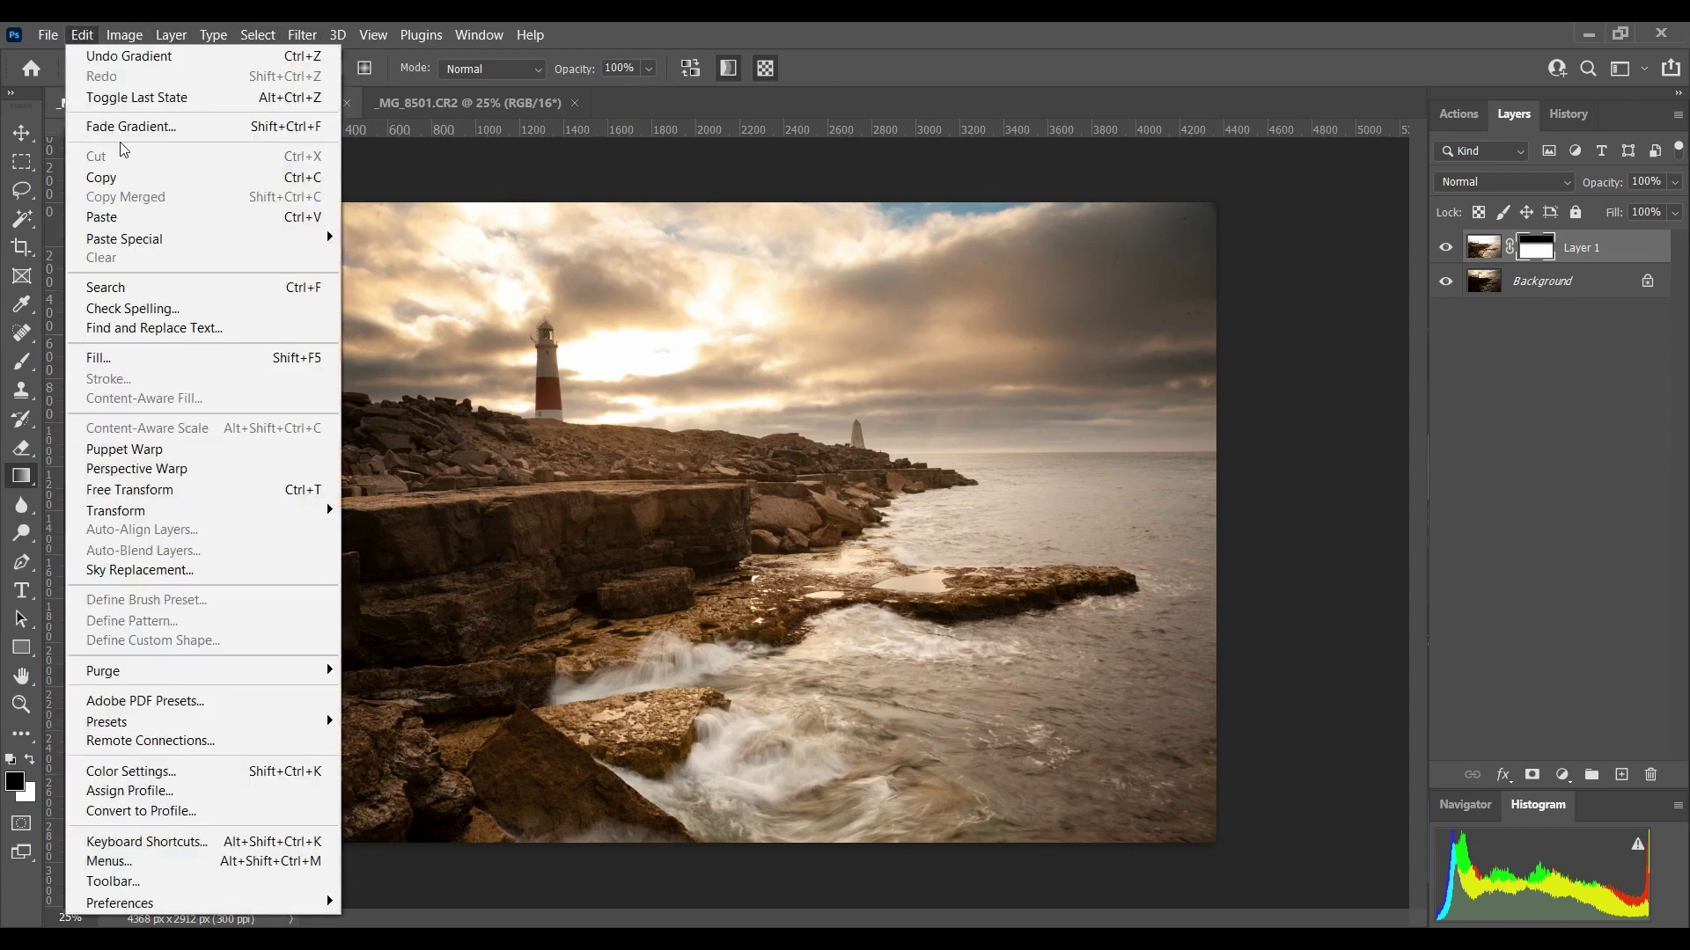
pyautogui.click(138, 62)
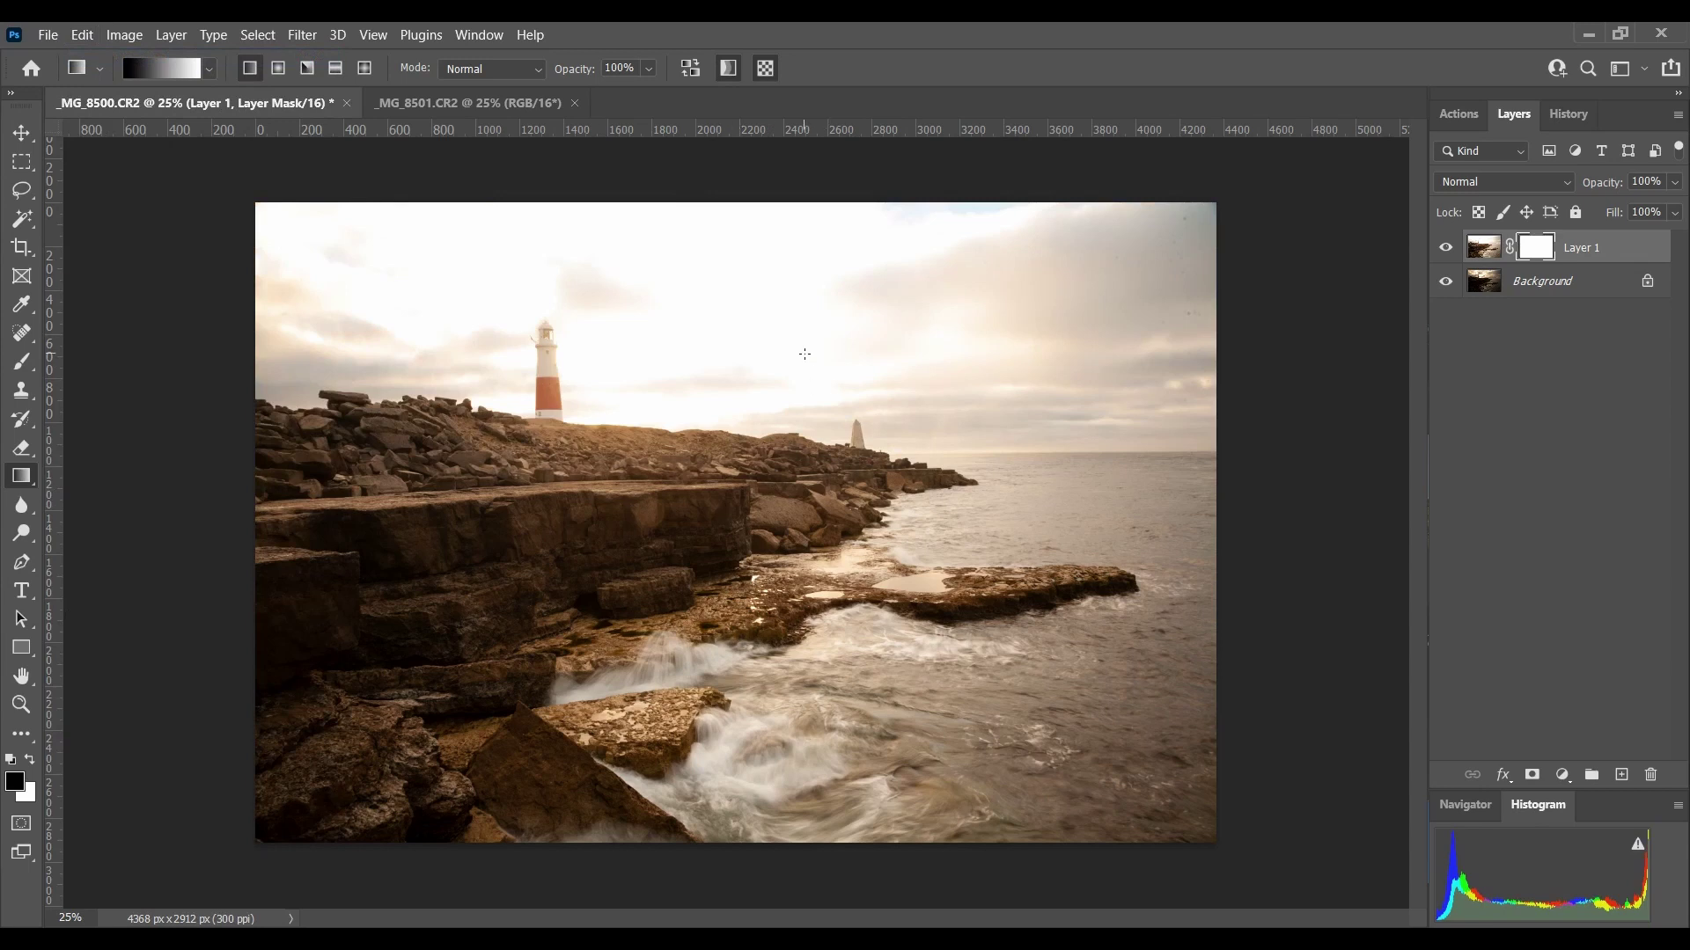
# Try slightly tilted gradients on Layer 1's mask between the lower sky and the rocky skyline, undoing each one
pyautogui.moveTo(636, 338); pyautogui.dragTo(621, 424)
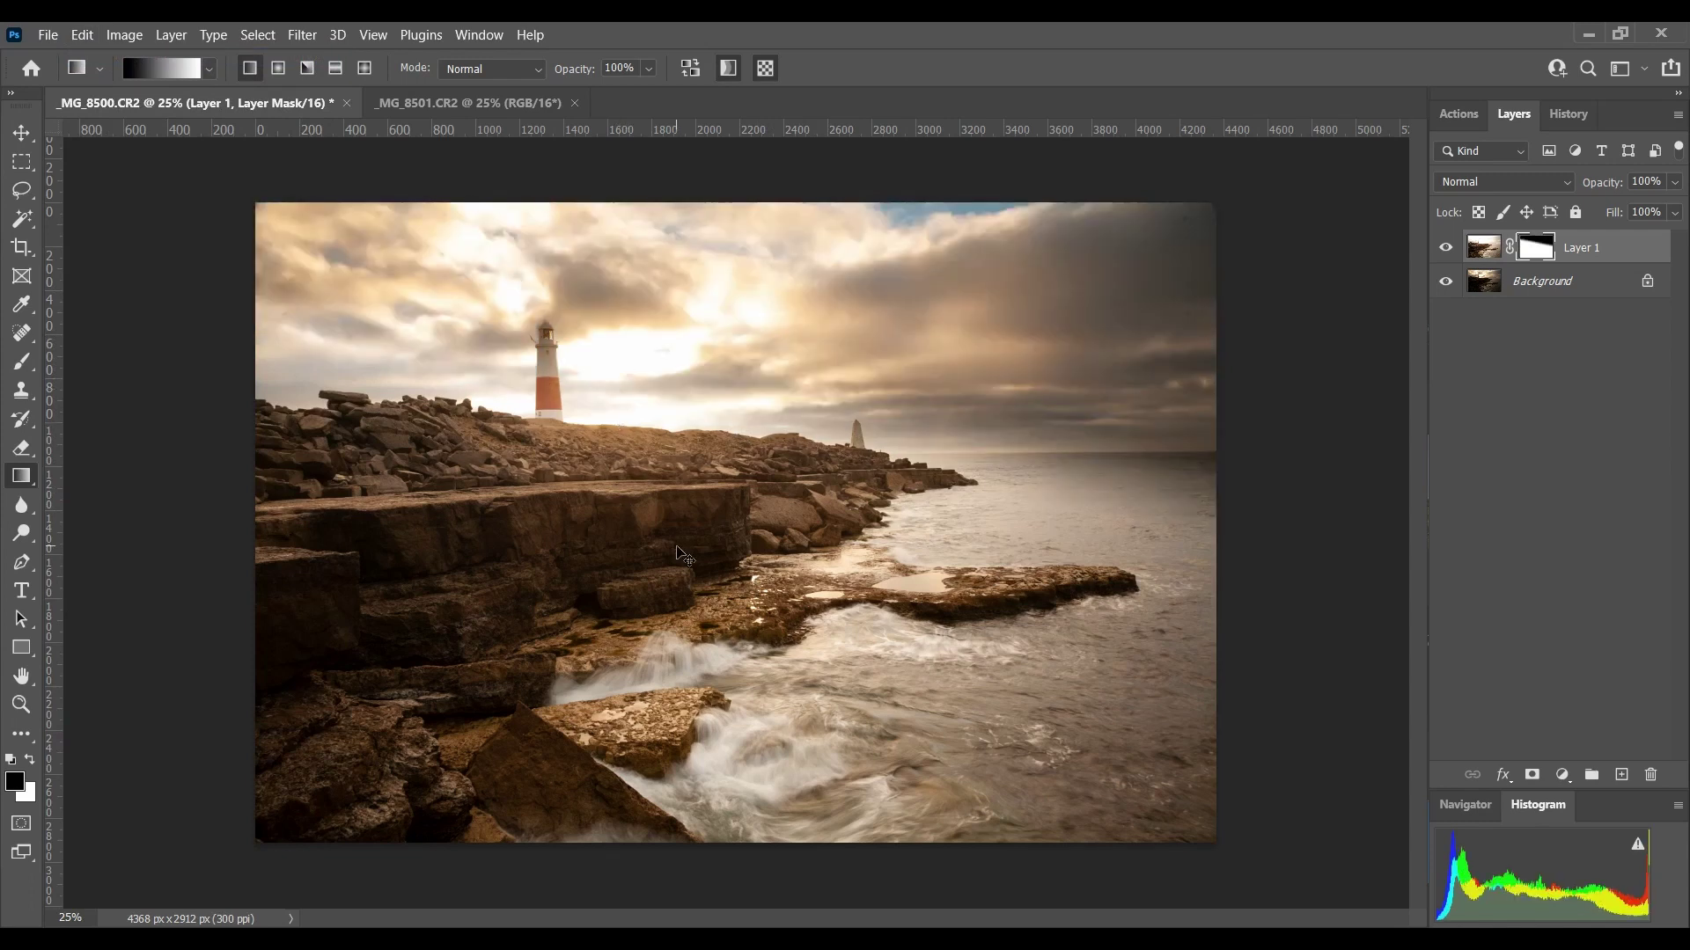
pyautogui.hotkey('ctrl', 'z')
pyautogui.moveTo(636, 395); pyautogui.dragTo(618, 436)
pyautogui.hotkey('ctrl', 'z')
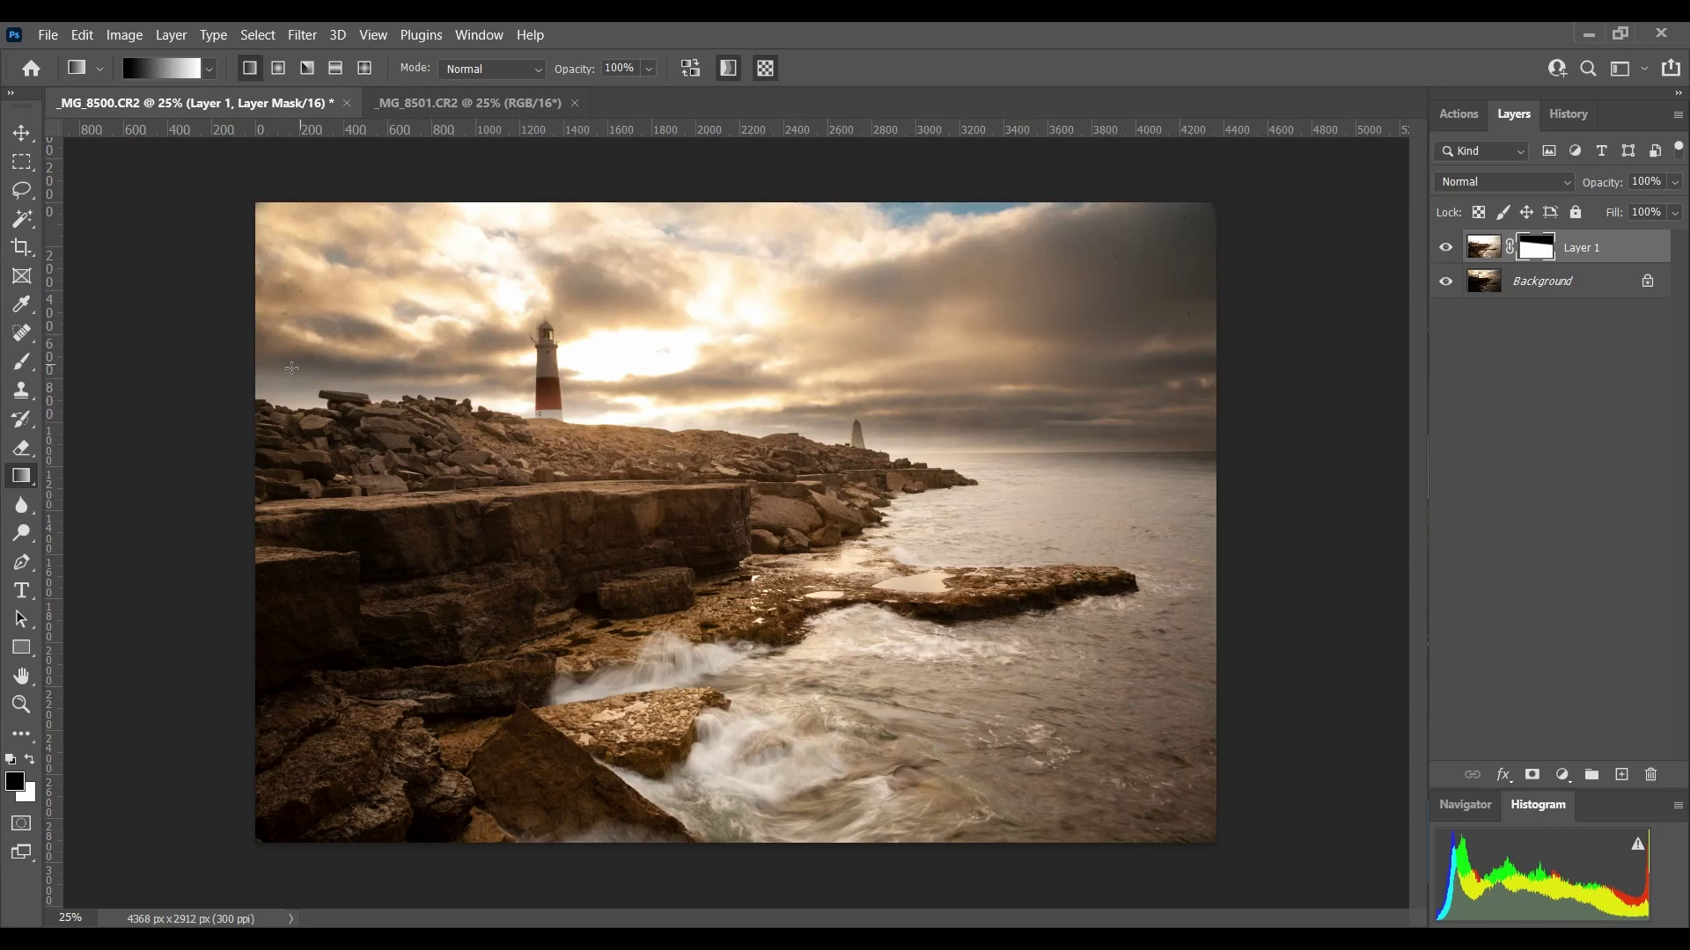
# Draw a short vertical black-to-white gradient on Layer 1's mask from just above the horizon to just below it
pyautogui.moveTo(863, 400); pyautogui.dragTo(860, 407)
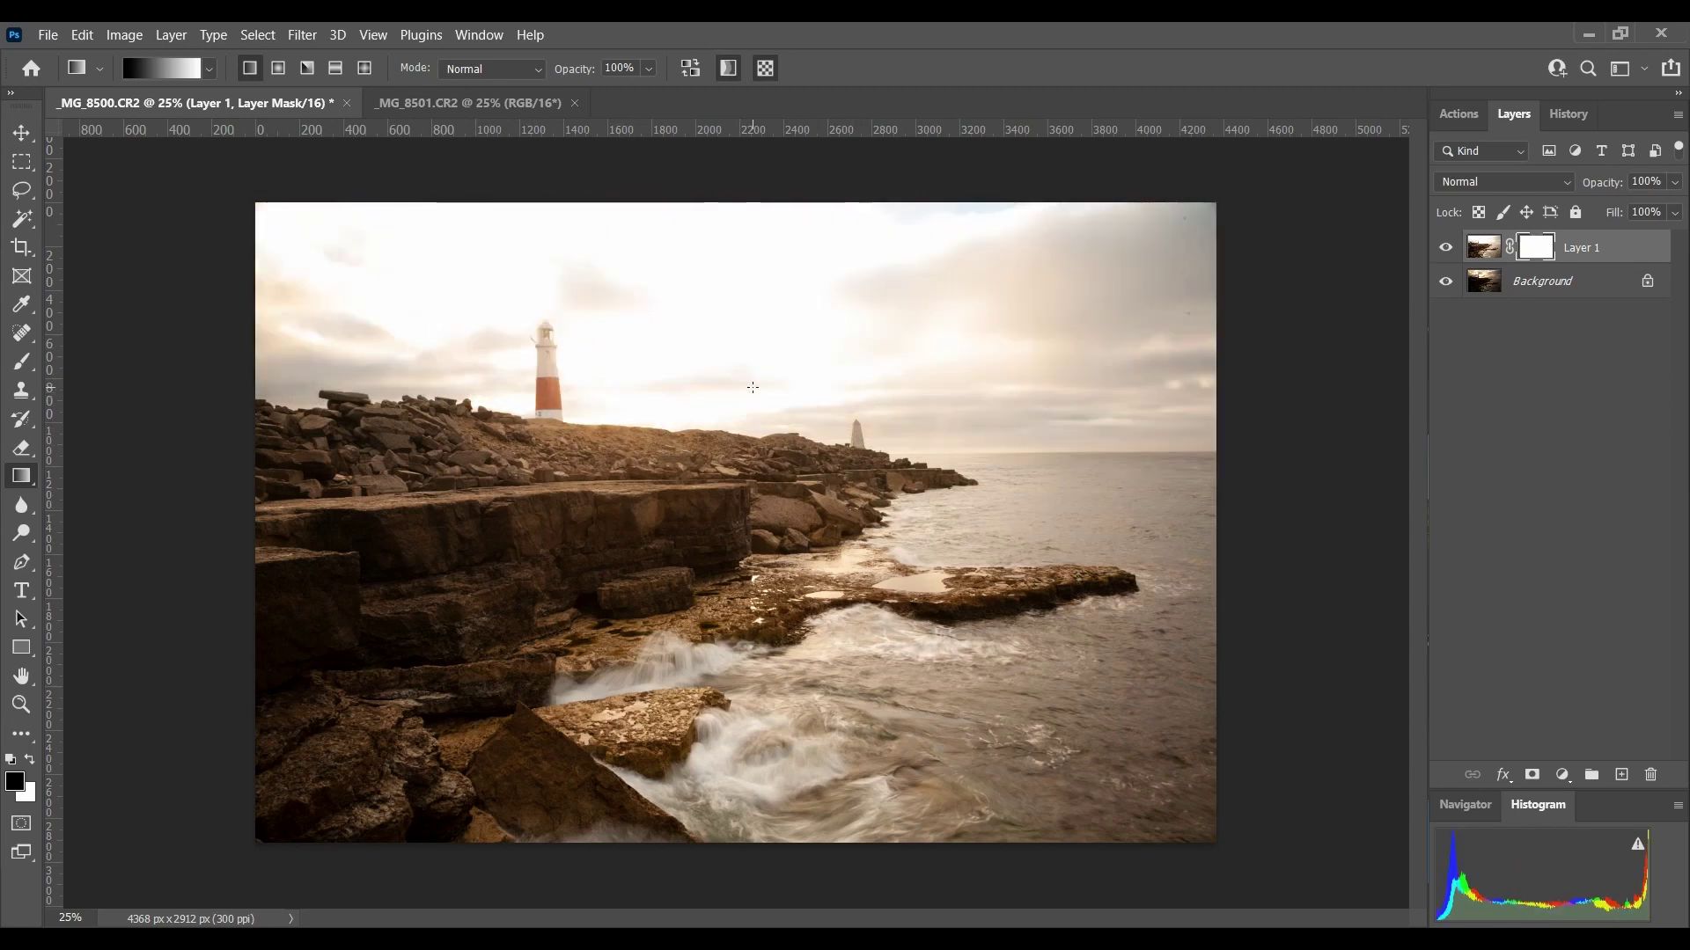
pyautogui.moveTo(752, 388); pyautogui.dragTo(754, 459)
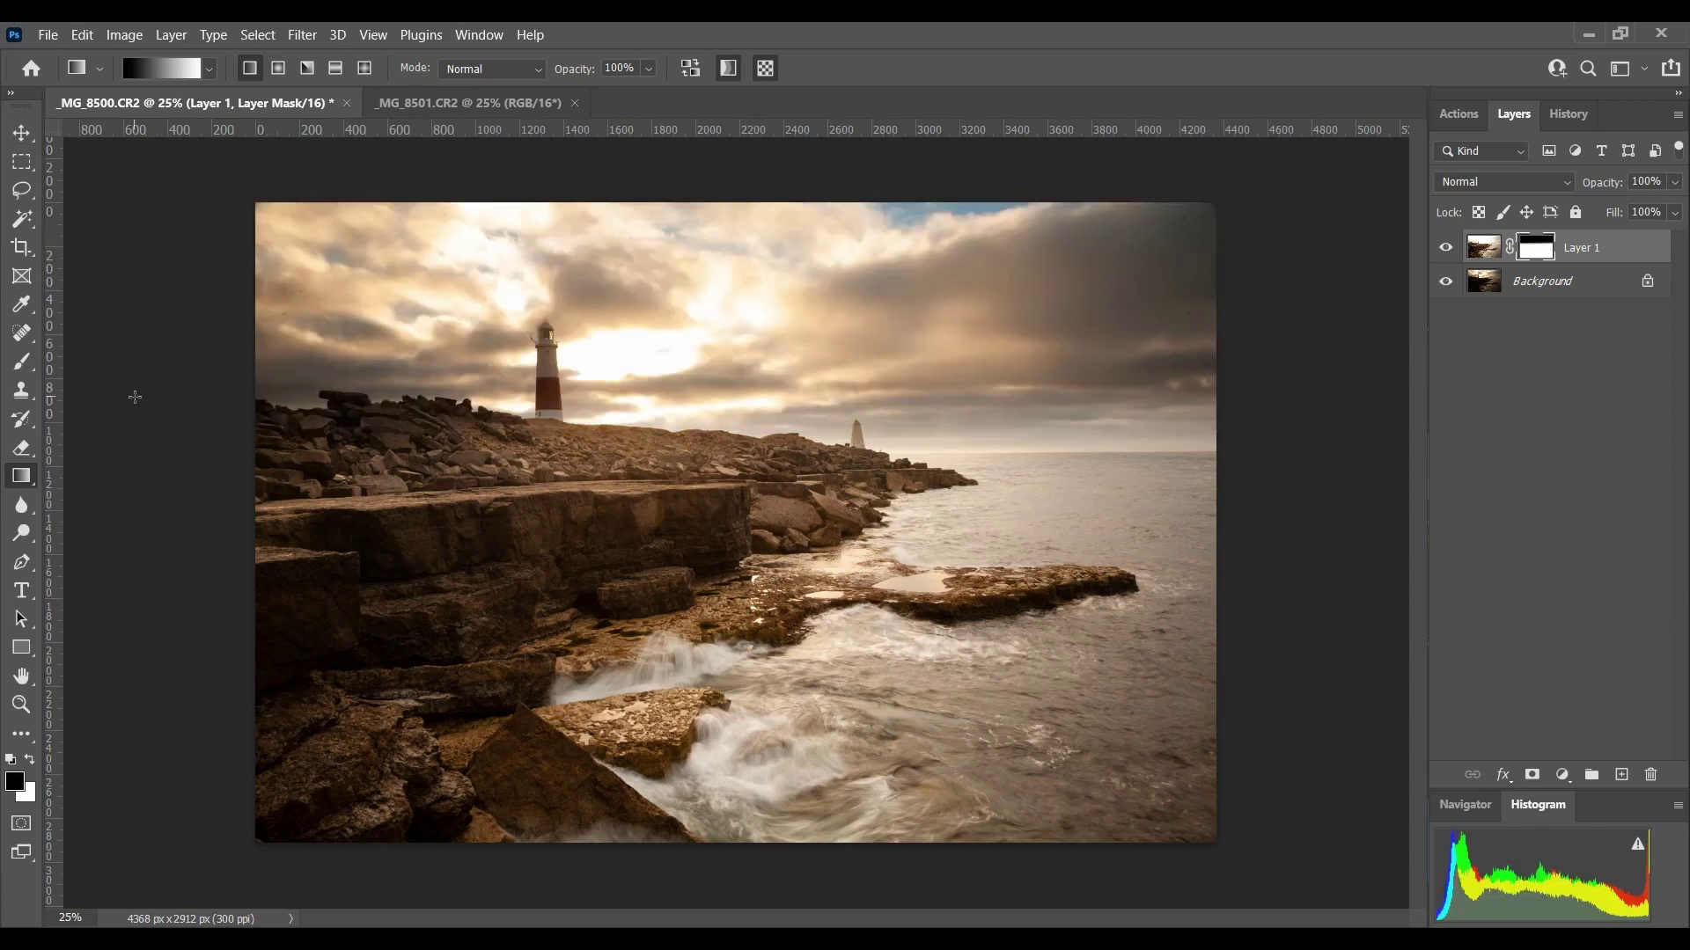
# Set up the Dodge tool with the Shadows range and 25% exposure
pyautogui.moveTo(24, 536); pyautogui.dragTo(103, 524)
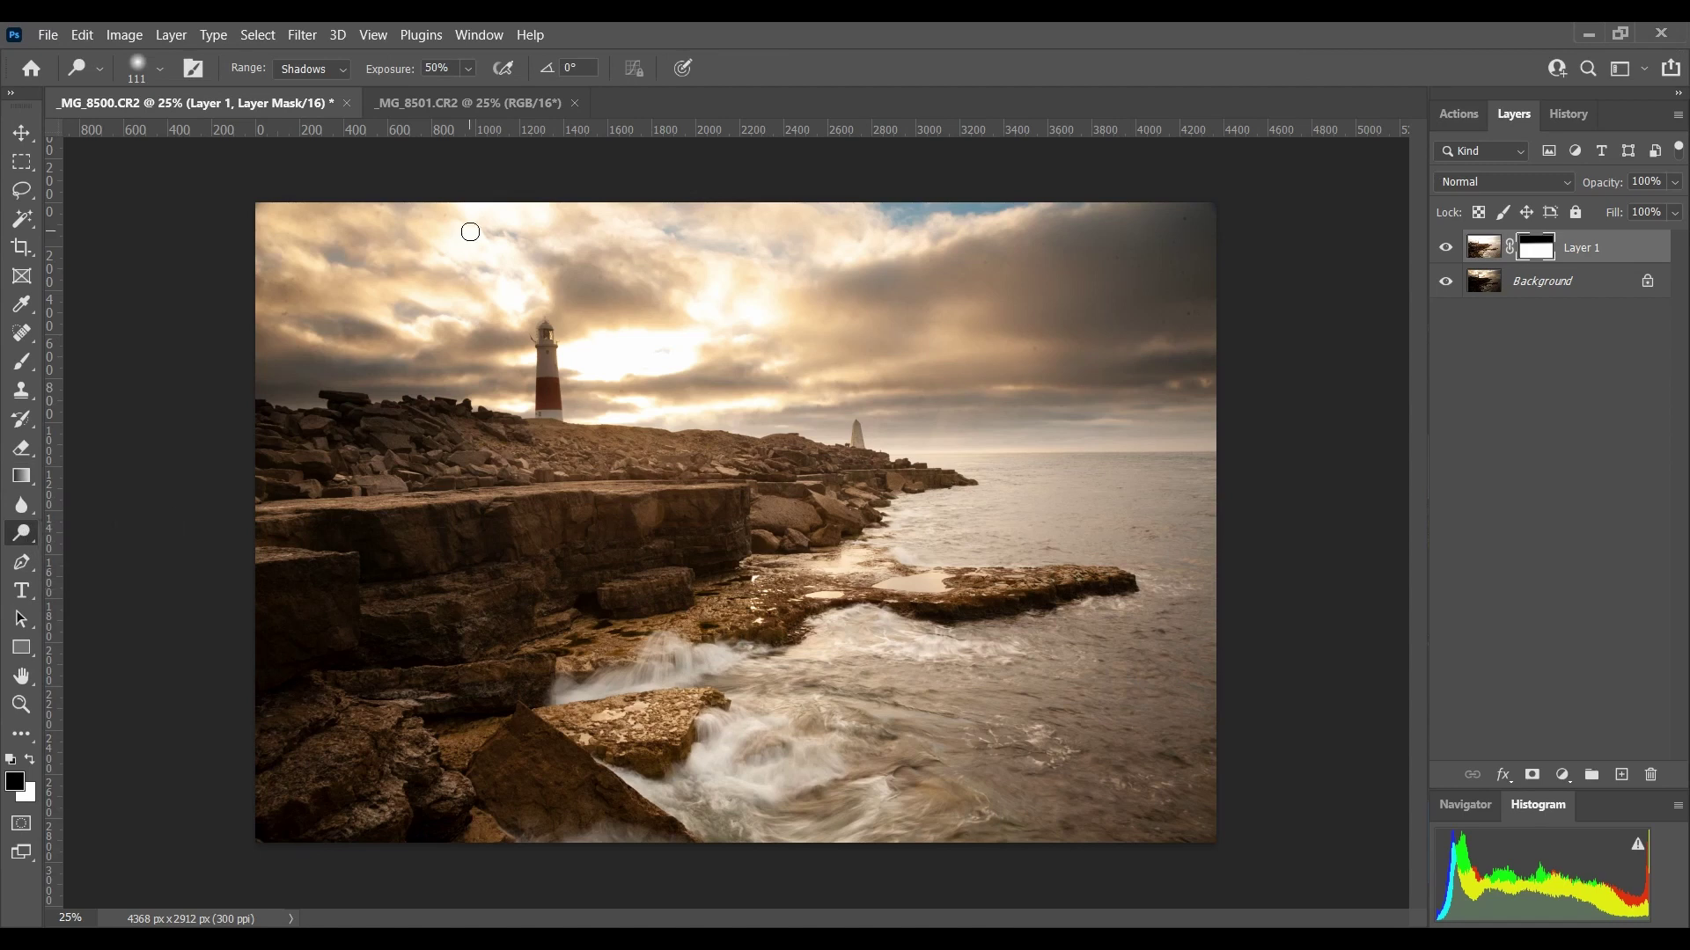
pyautogui.click(329, 75)
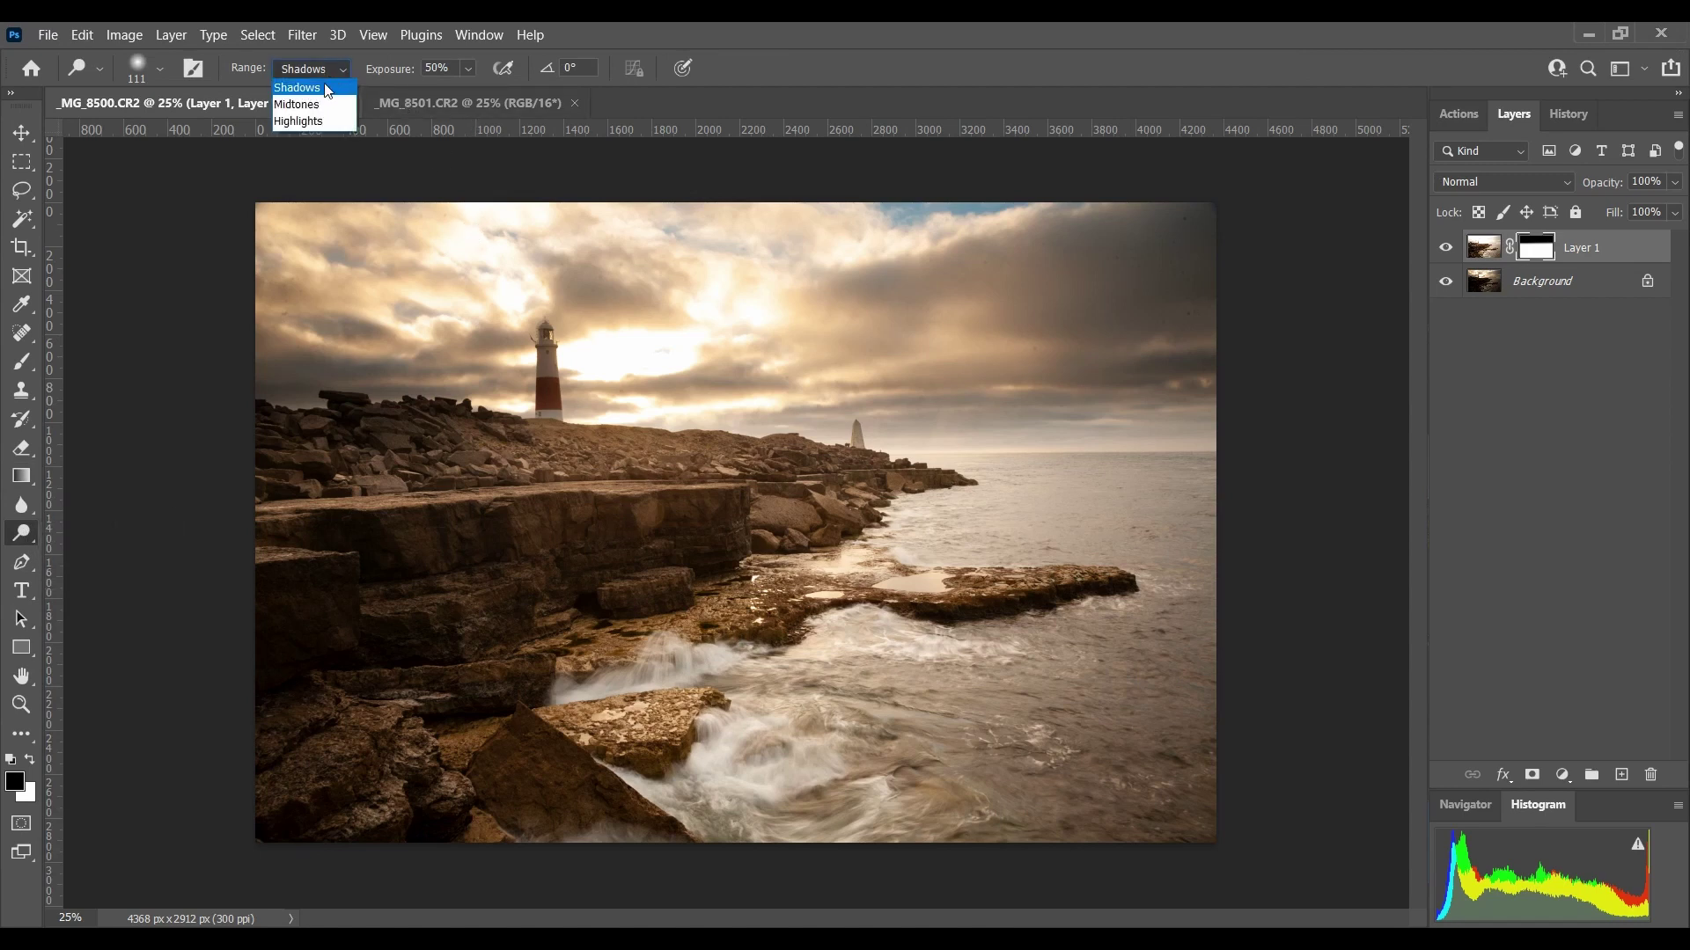
pyautogui.click(322, 85)
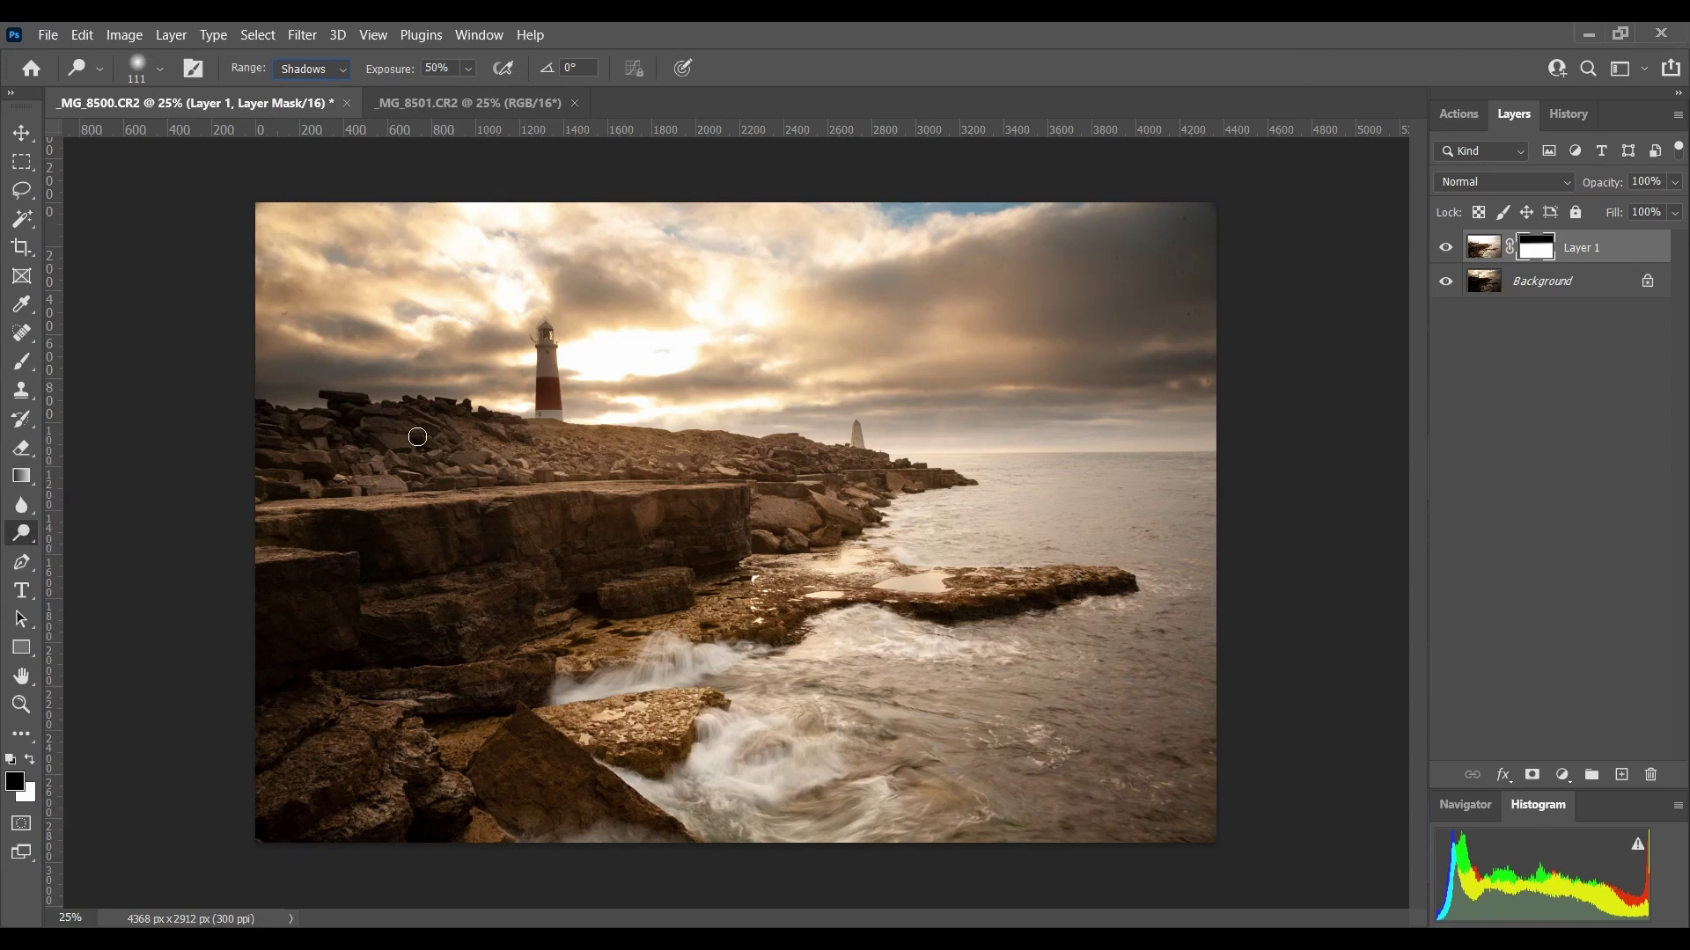
pyautogui.click(469, 68)
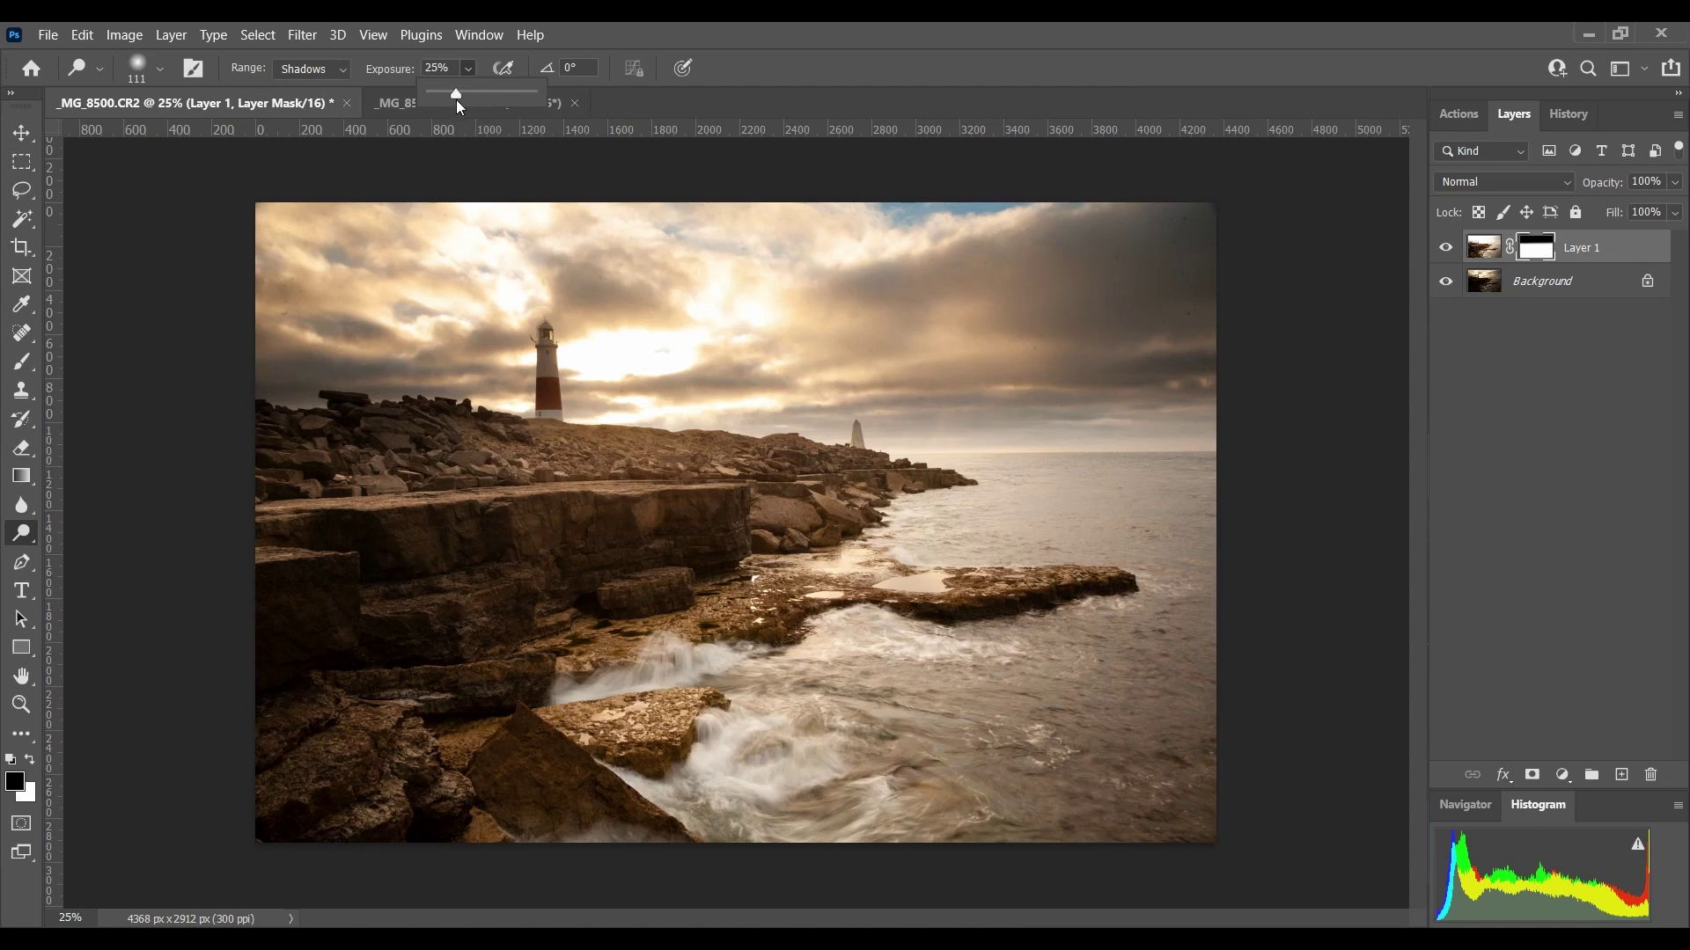
# Dodge Layer 1's mask over the darkened lighthouse and the rocky skyline to brighten them
pyautogui.click(21, 704)
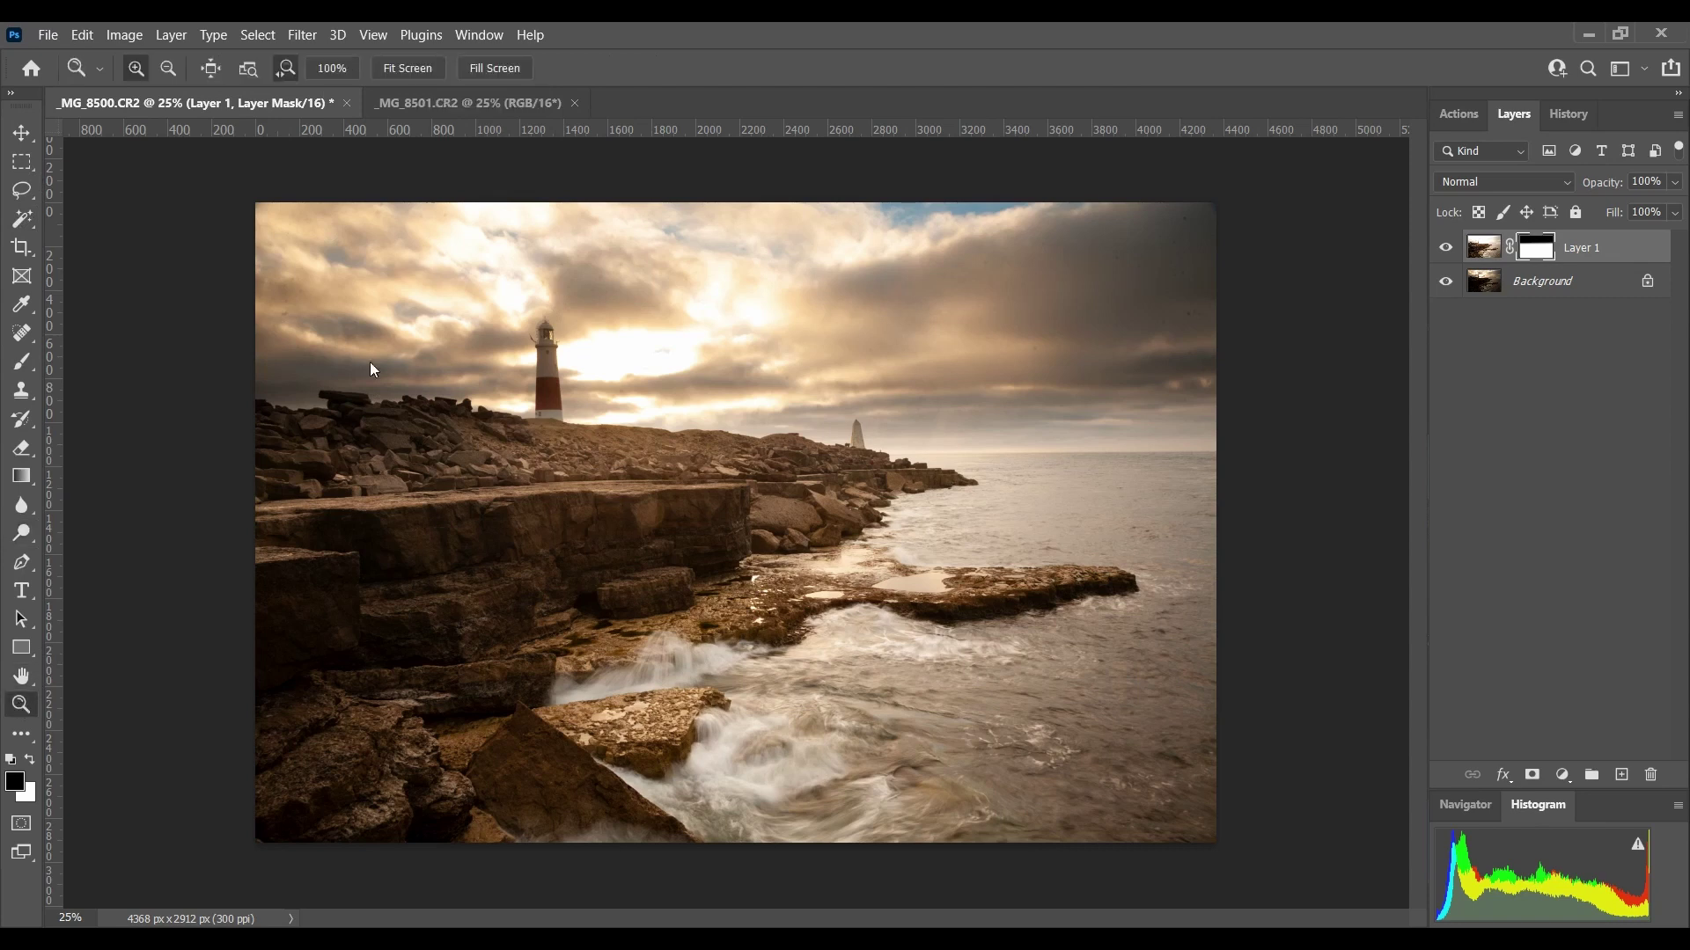
pyautogui.click(299, 368)
pyautogui.click(299, 368)
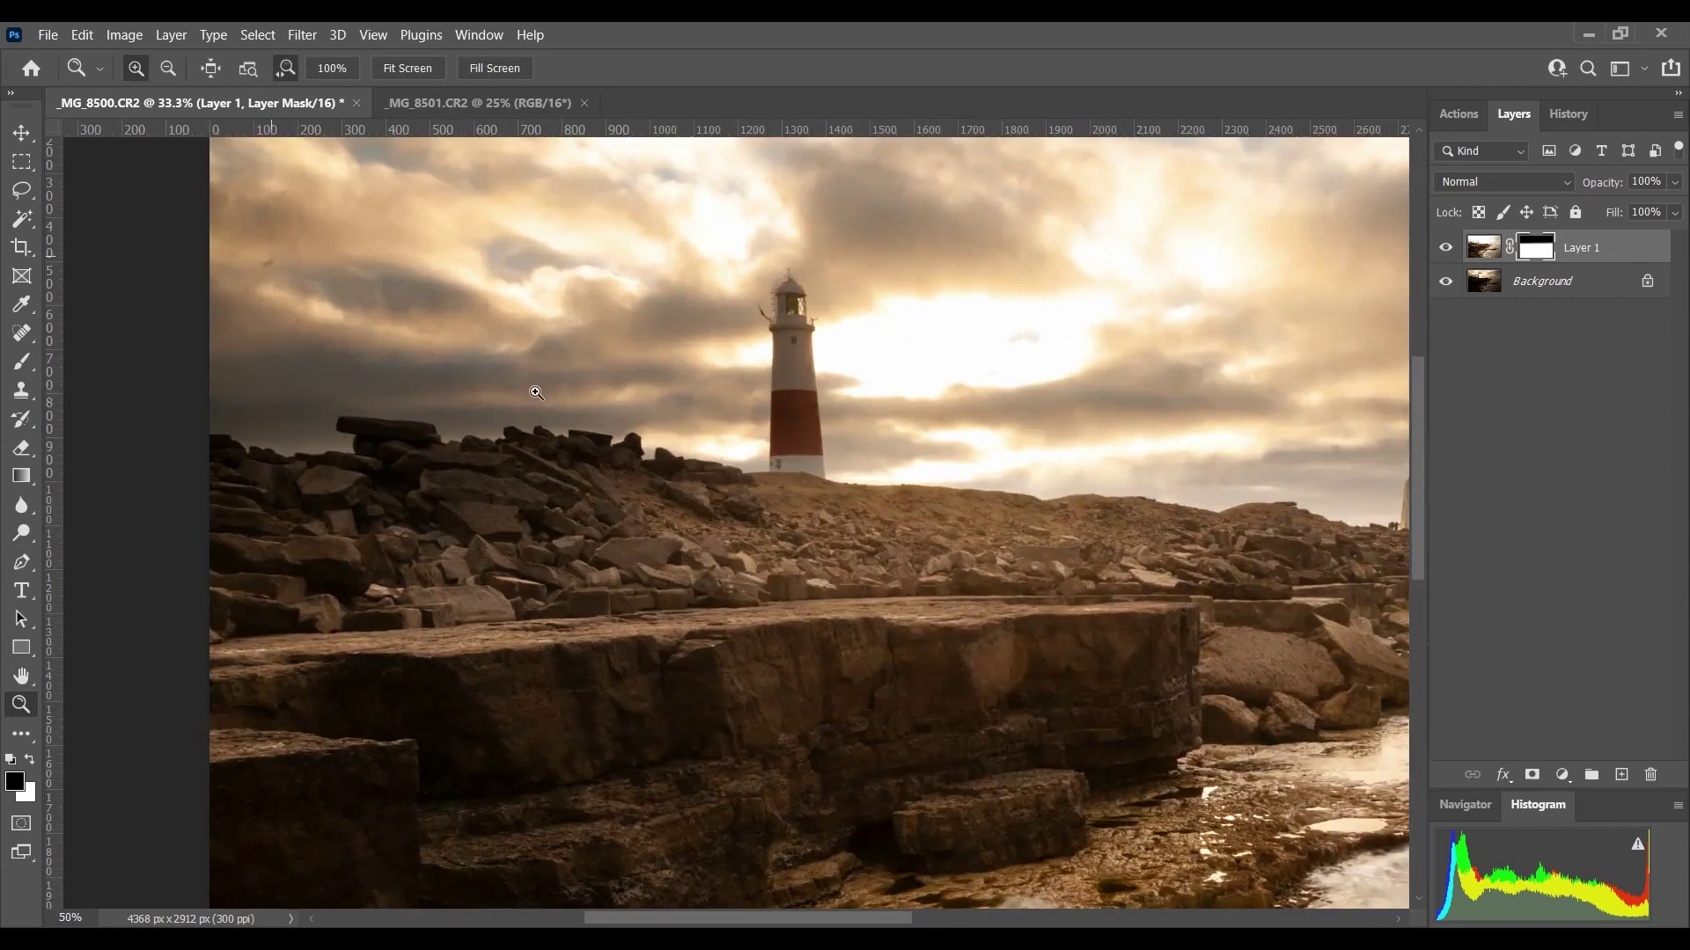
pyautogui.click(536, 393)
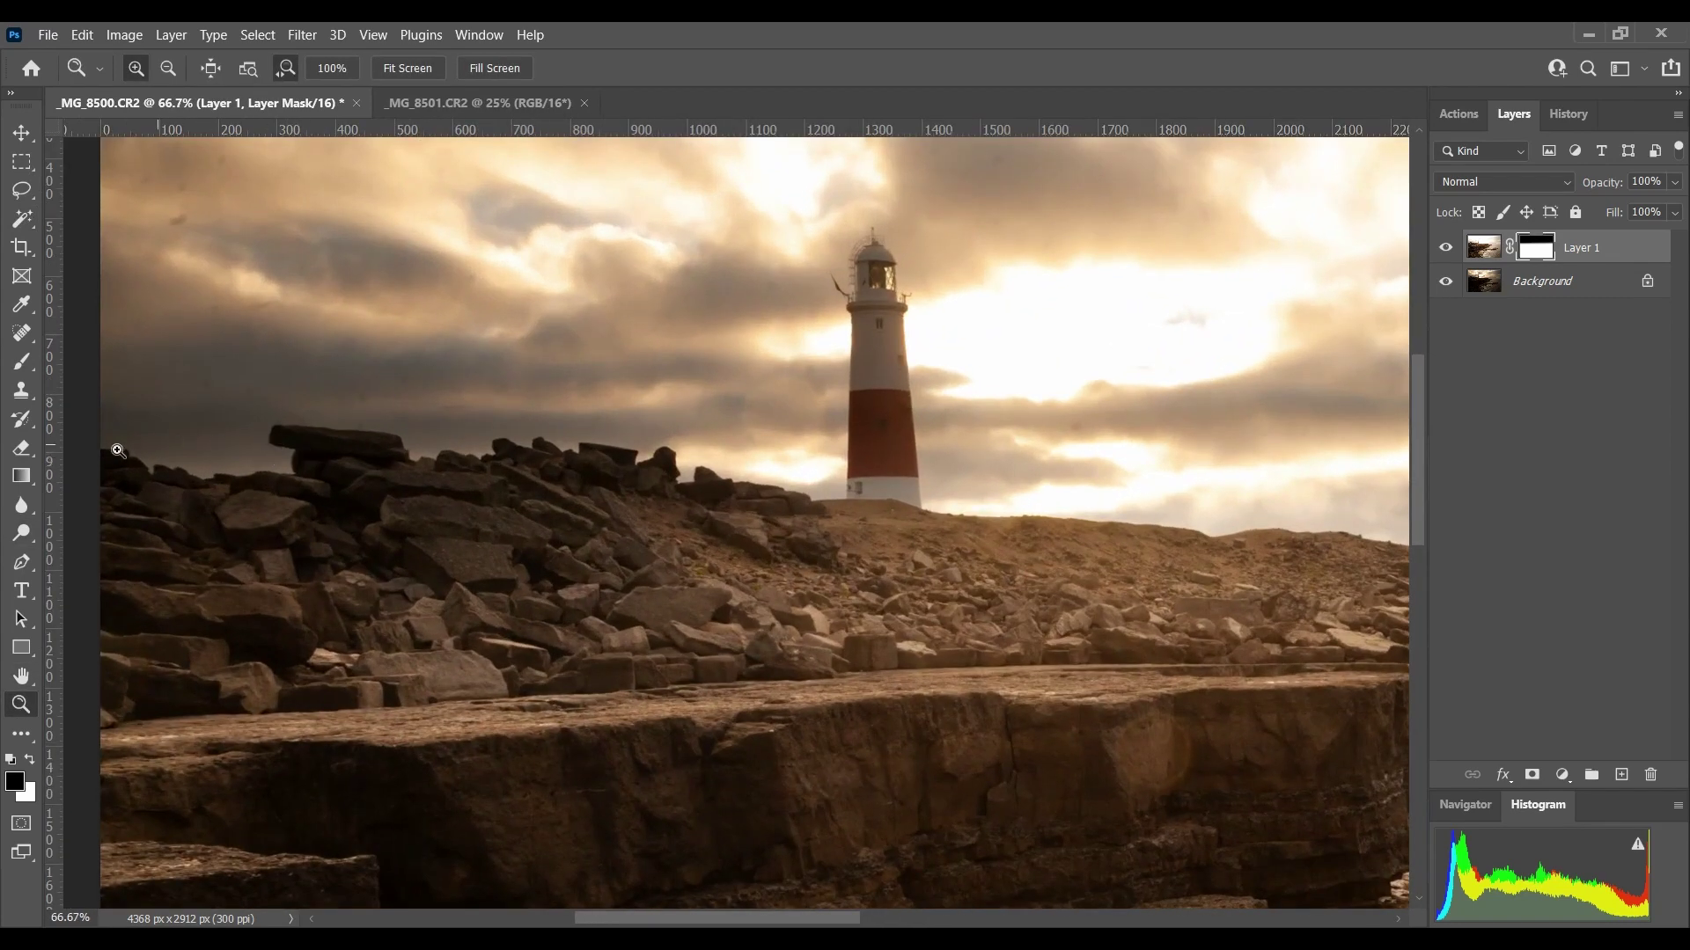
pyautogui.click(21, 539)
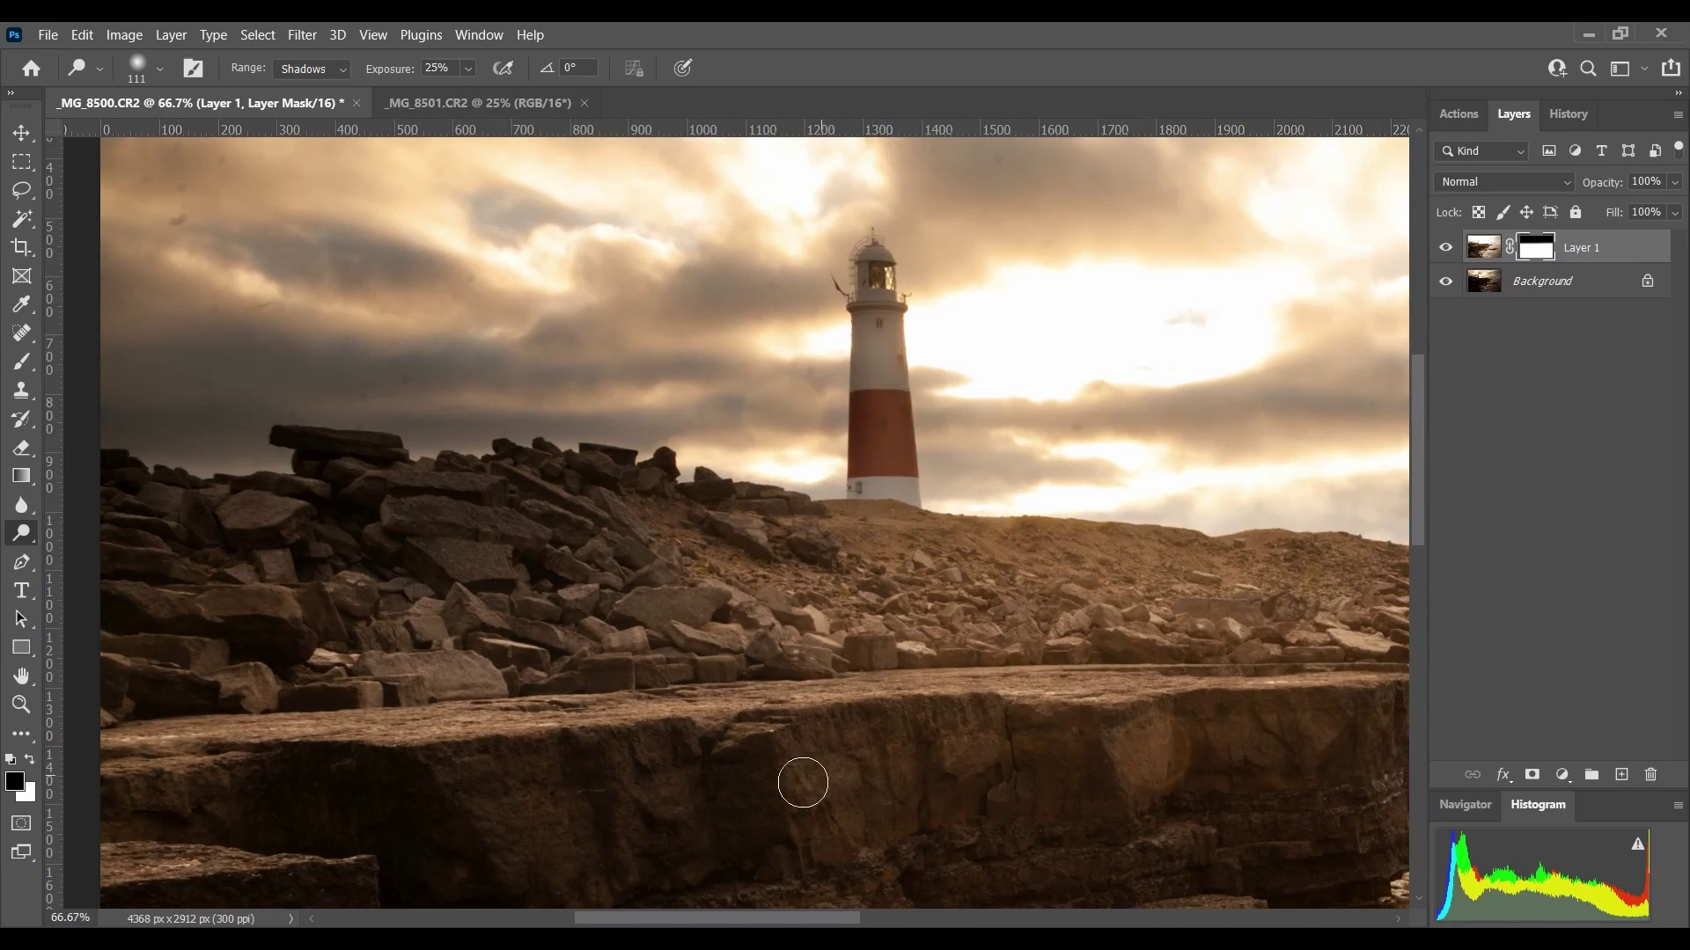
# Undo and redo the dodging on Layer 1's mask to compare the whole image before and after
pyautogui.click(21, 704)
pyautogui.rightClick(529, 440)
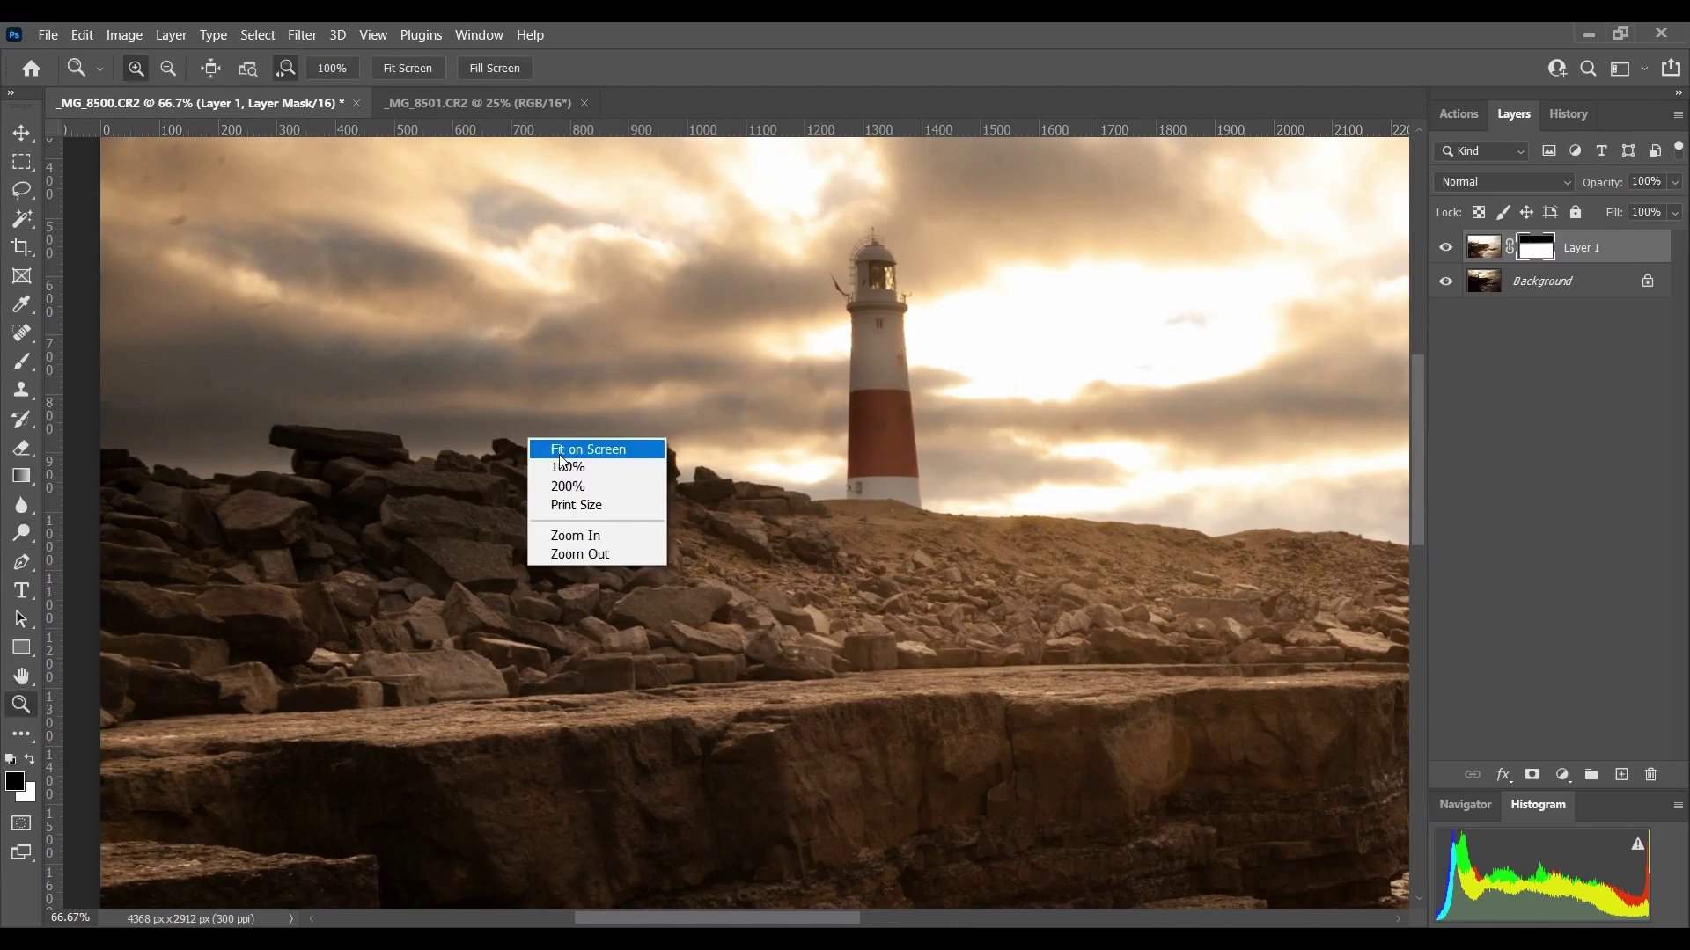
pyautogui.click(560, 450)
pyautogui.rightClick(558, 455)
pyautogui.click(597, 570)
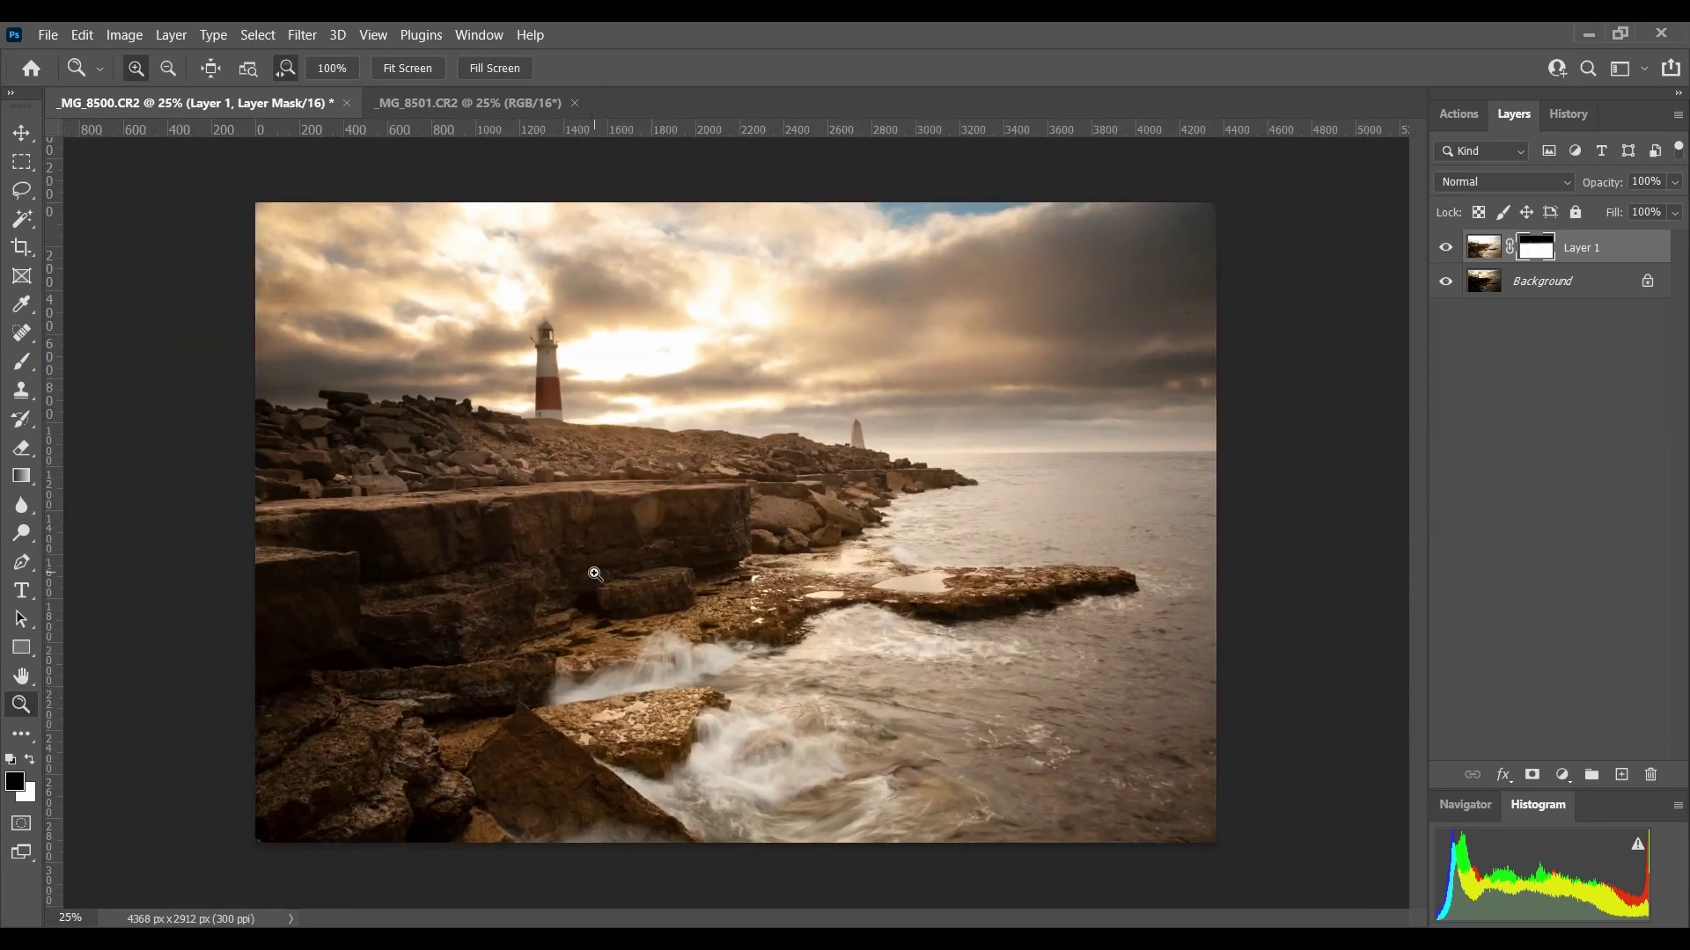
pyautogui.click(77, 35)
pyautogui.click(120, 55)
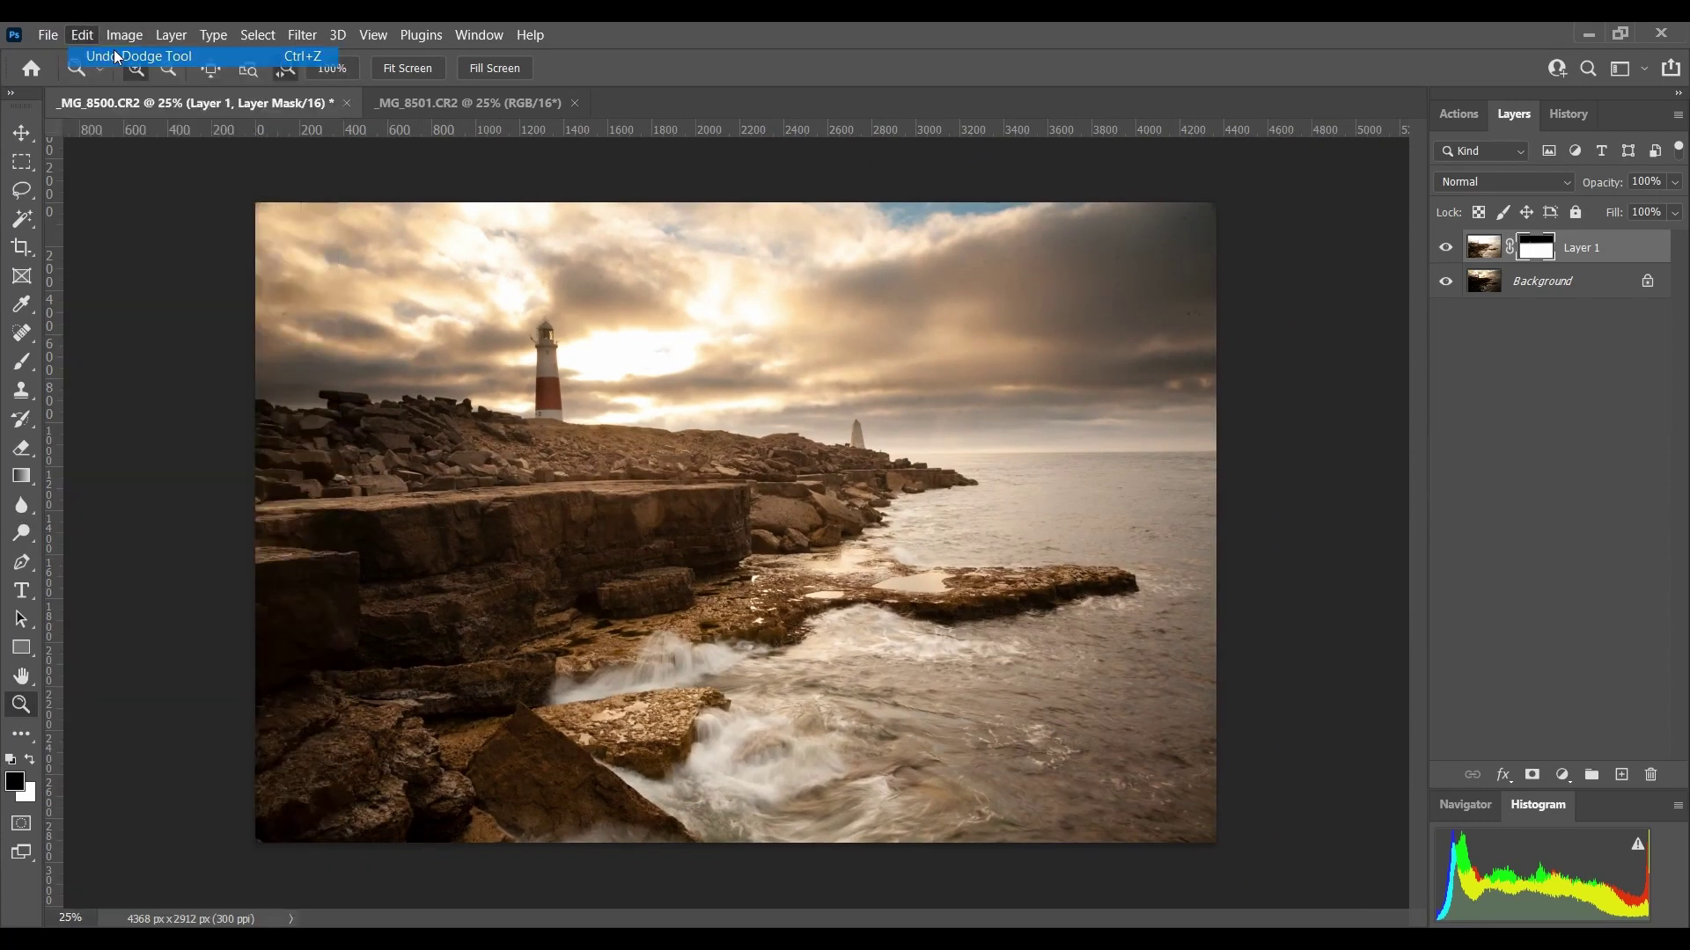
pyautogui.click(92, 35)
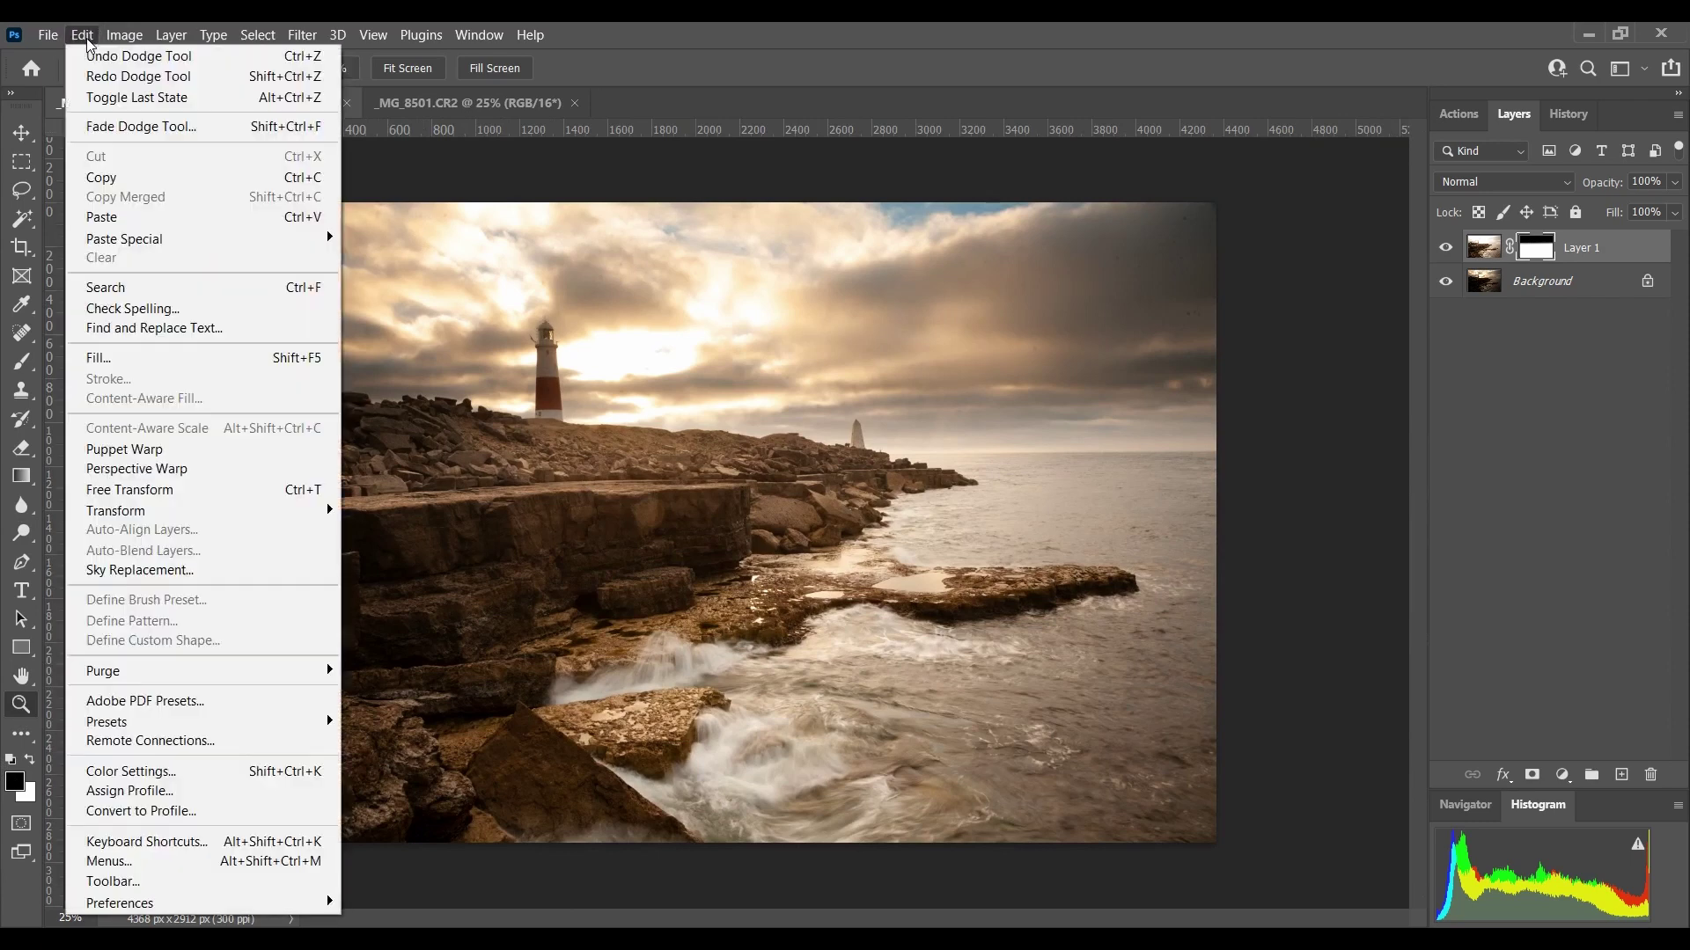
pyautogui.click(97, 77)
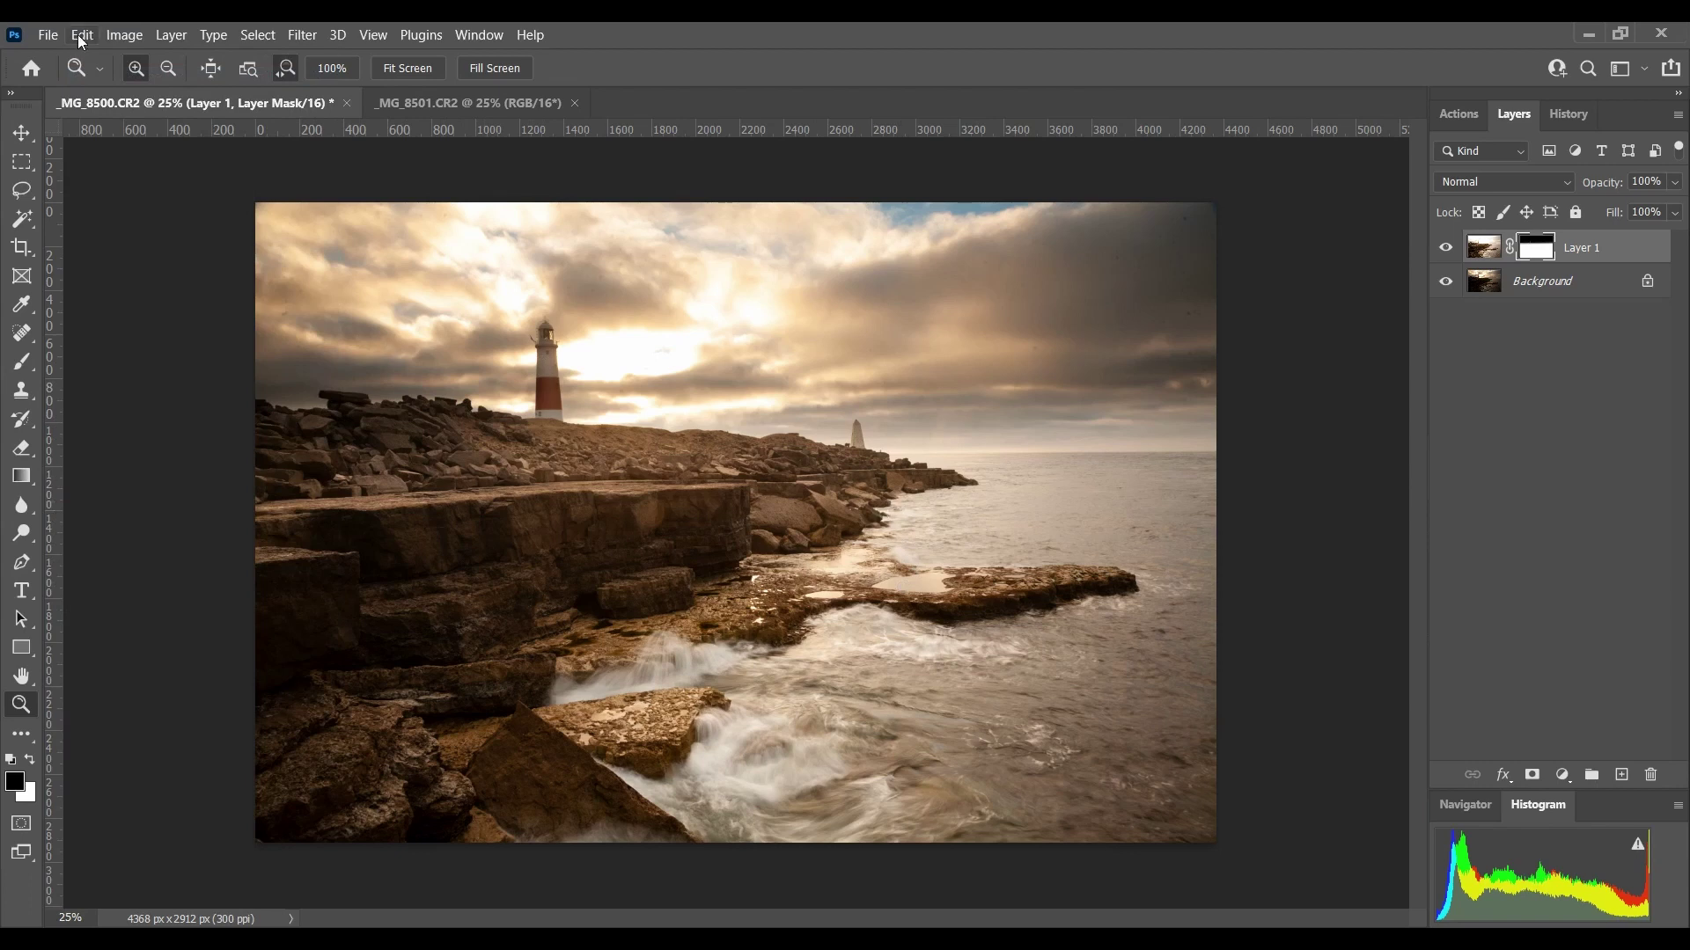
# Flatten the blended exposures in _MG_8500.CR2 into a single background layer
pyautogui.click(171, 35)
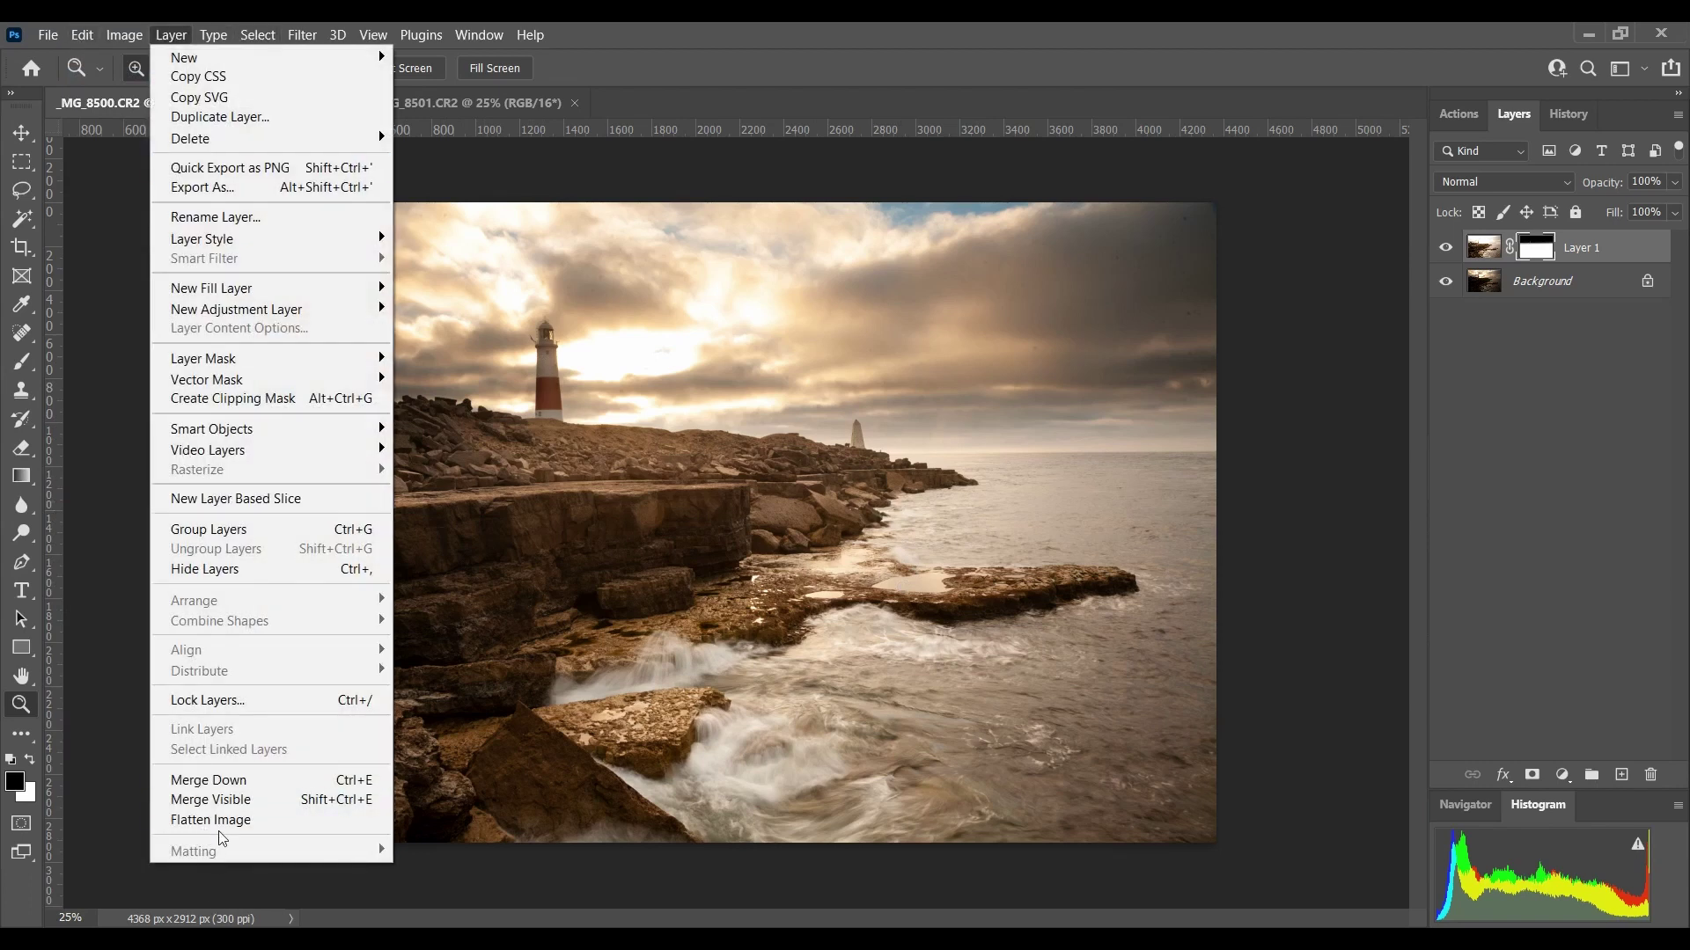
pyautogui.click(225, 821)
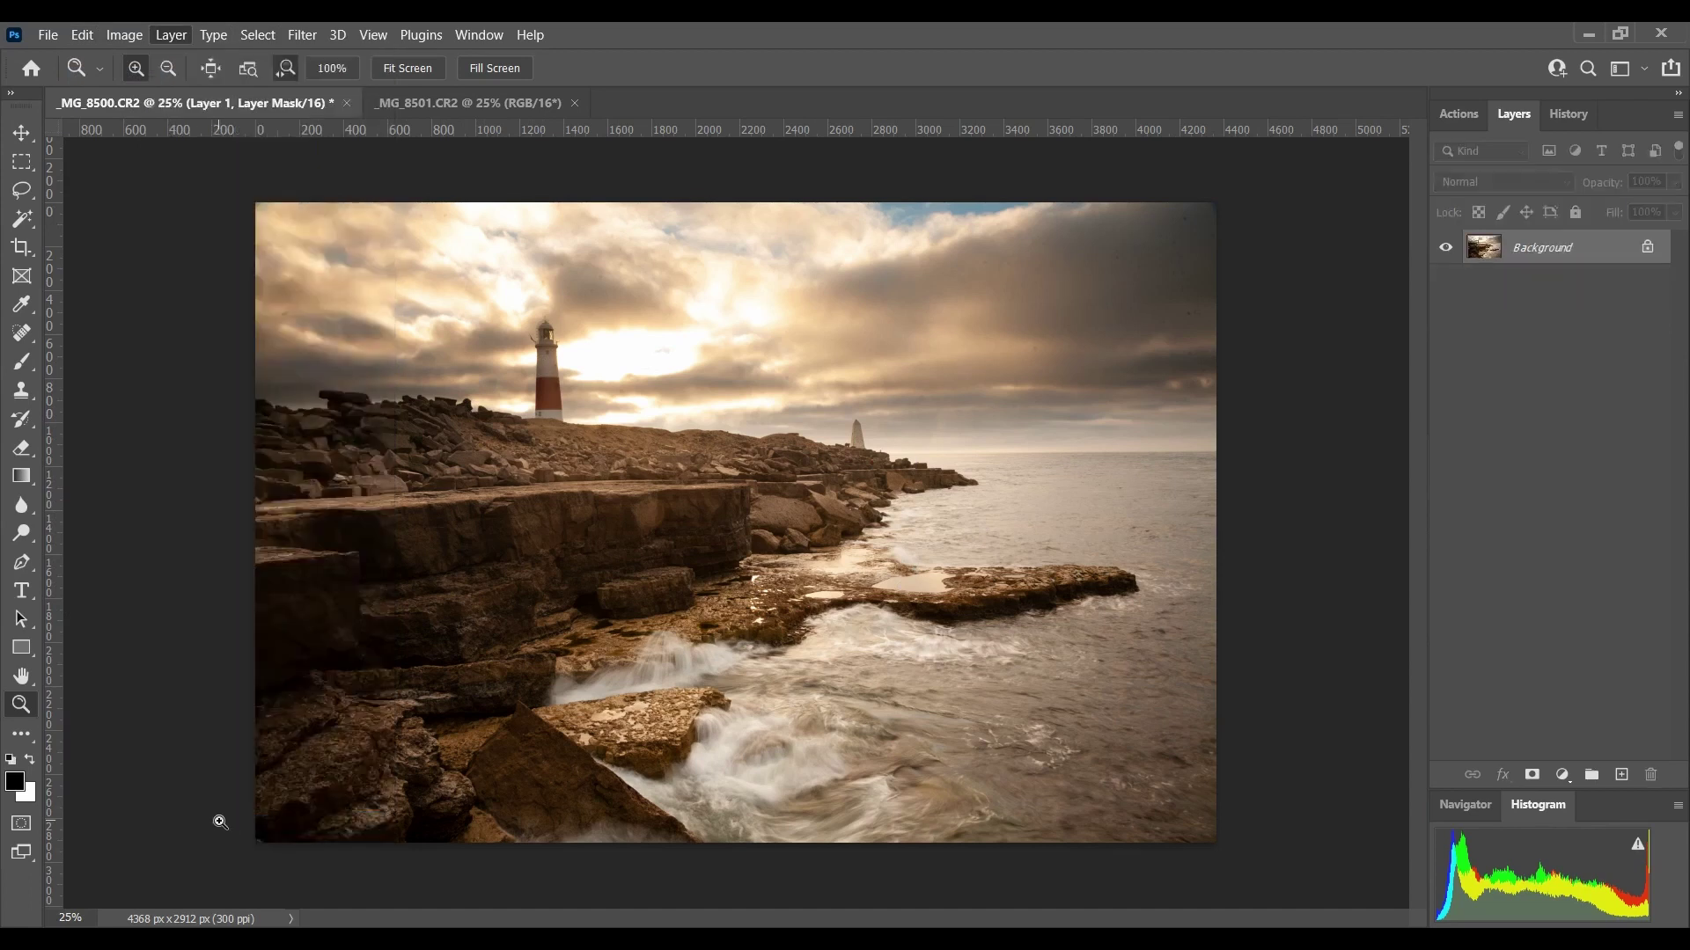
pyautogui.click(128, 36)
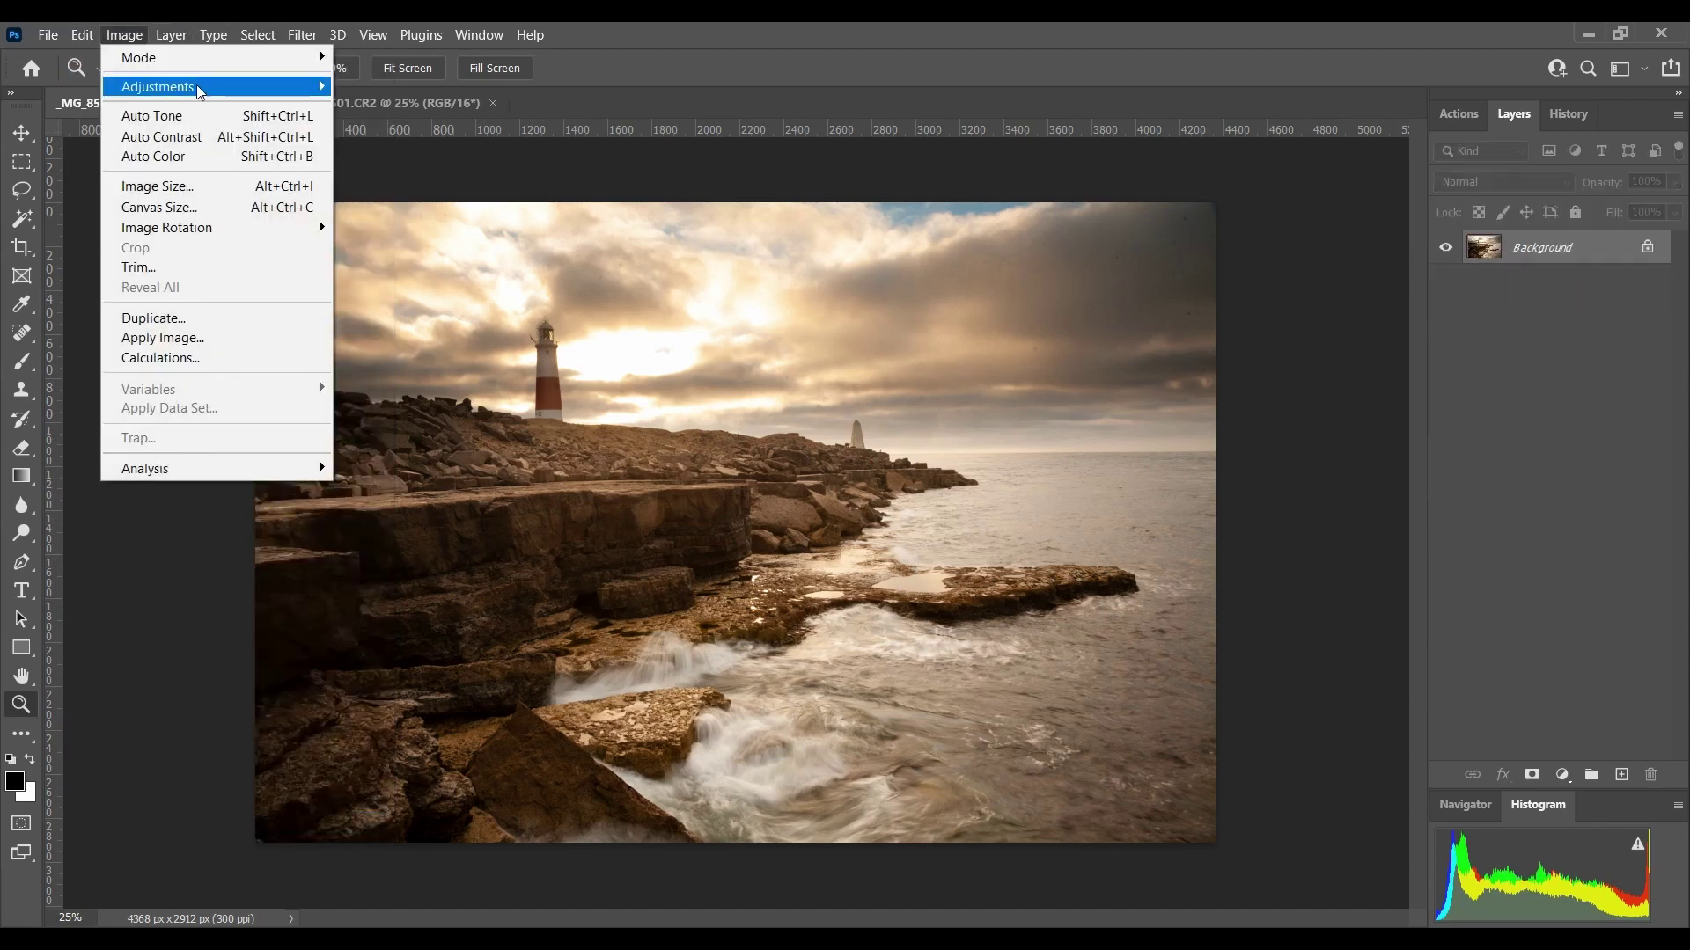
pyautogui.moveTo(199, 88)
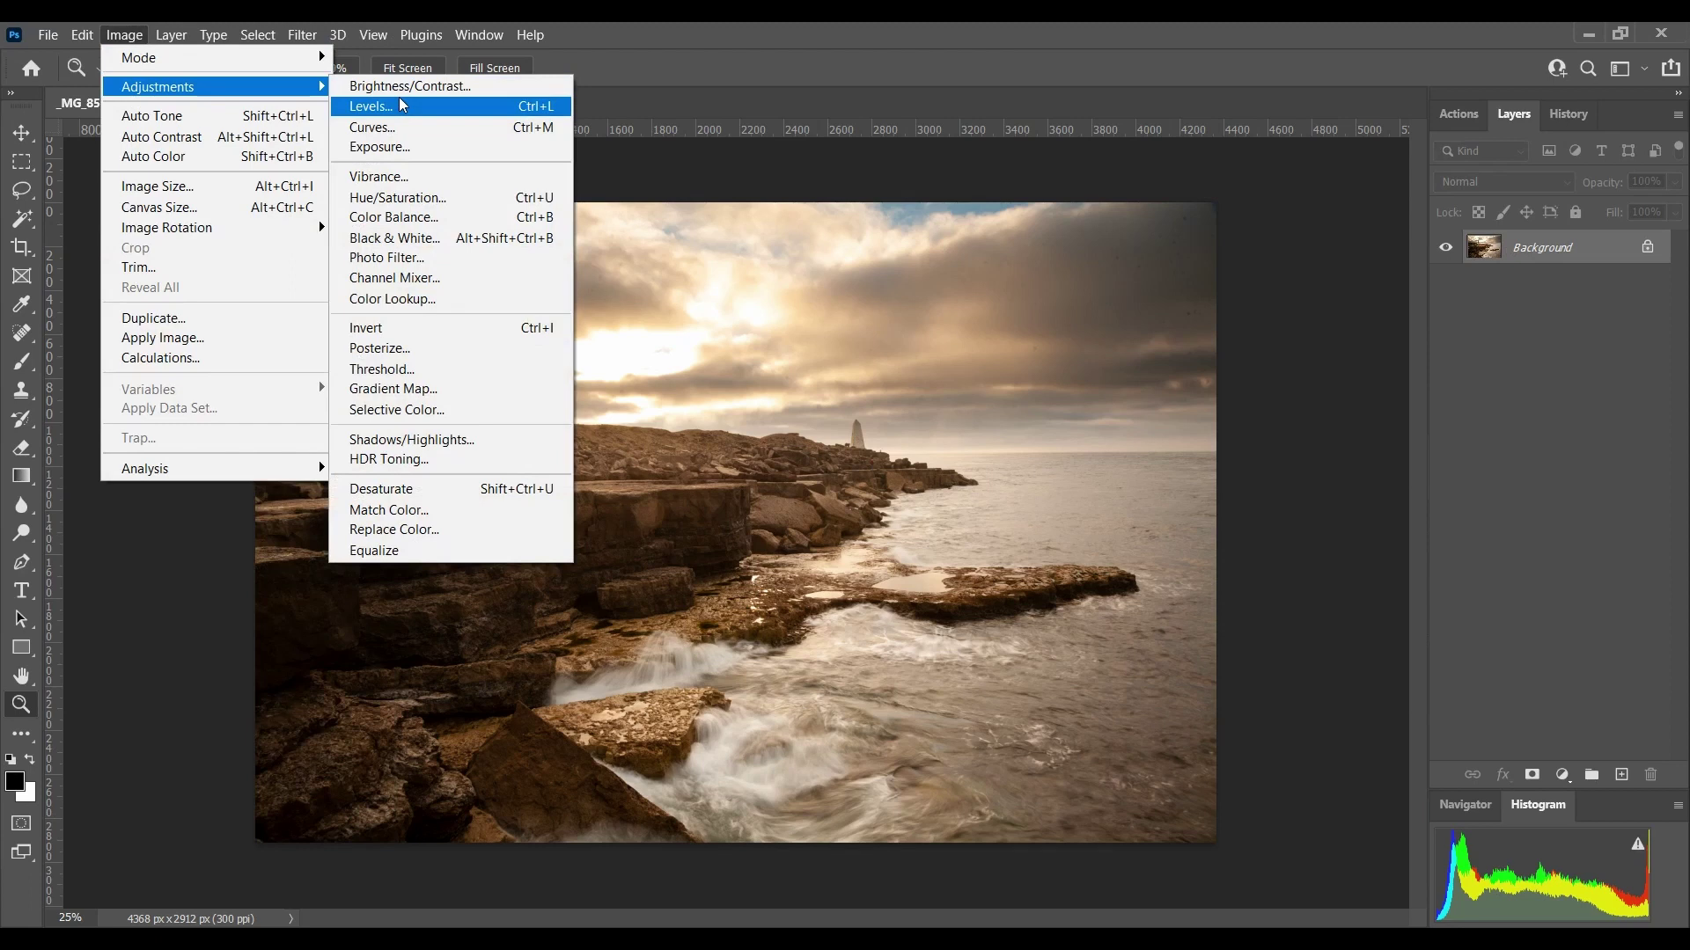
pyautogui.click(401, 104)
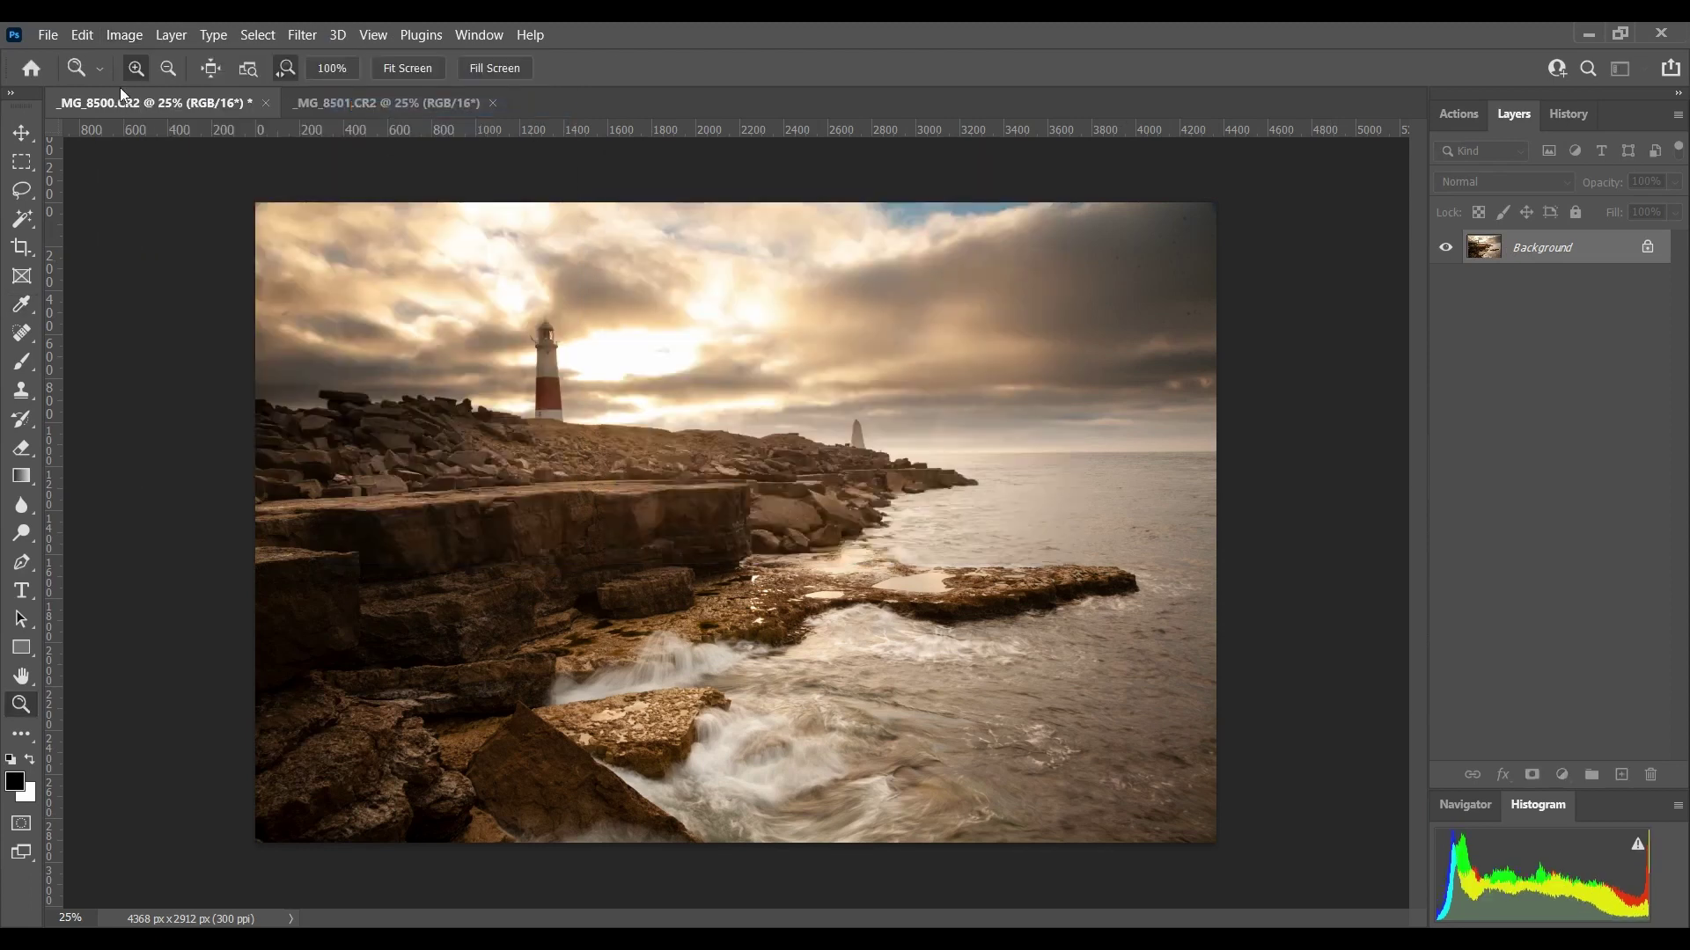
# Try a Shadows/Highlights adjustment with a 2% highlights amount and 463 px highlights radius, compare its preview, and discard it
pyautogui.click(124, 34)
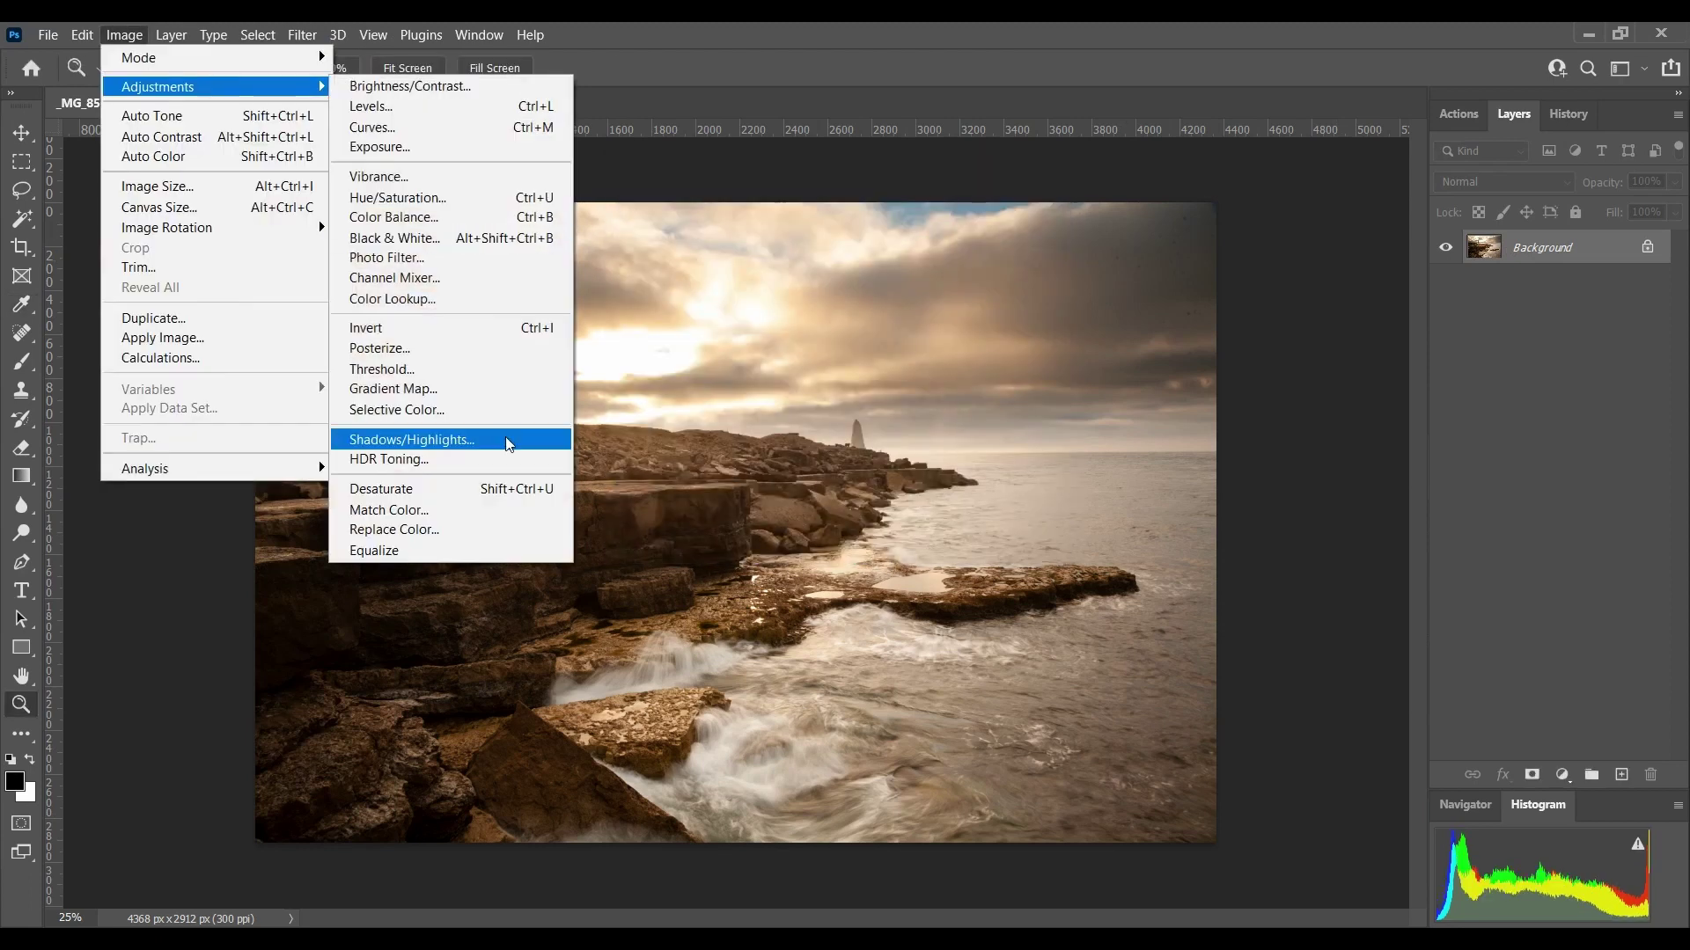
pyautogui.click(510, 441)
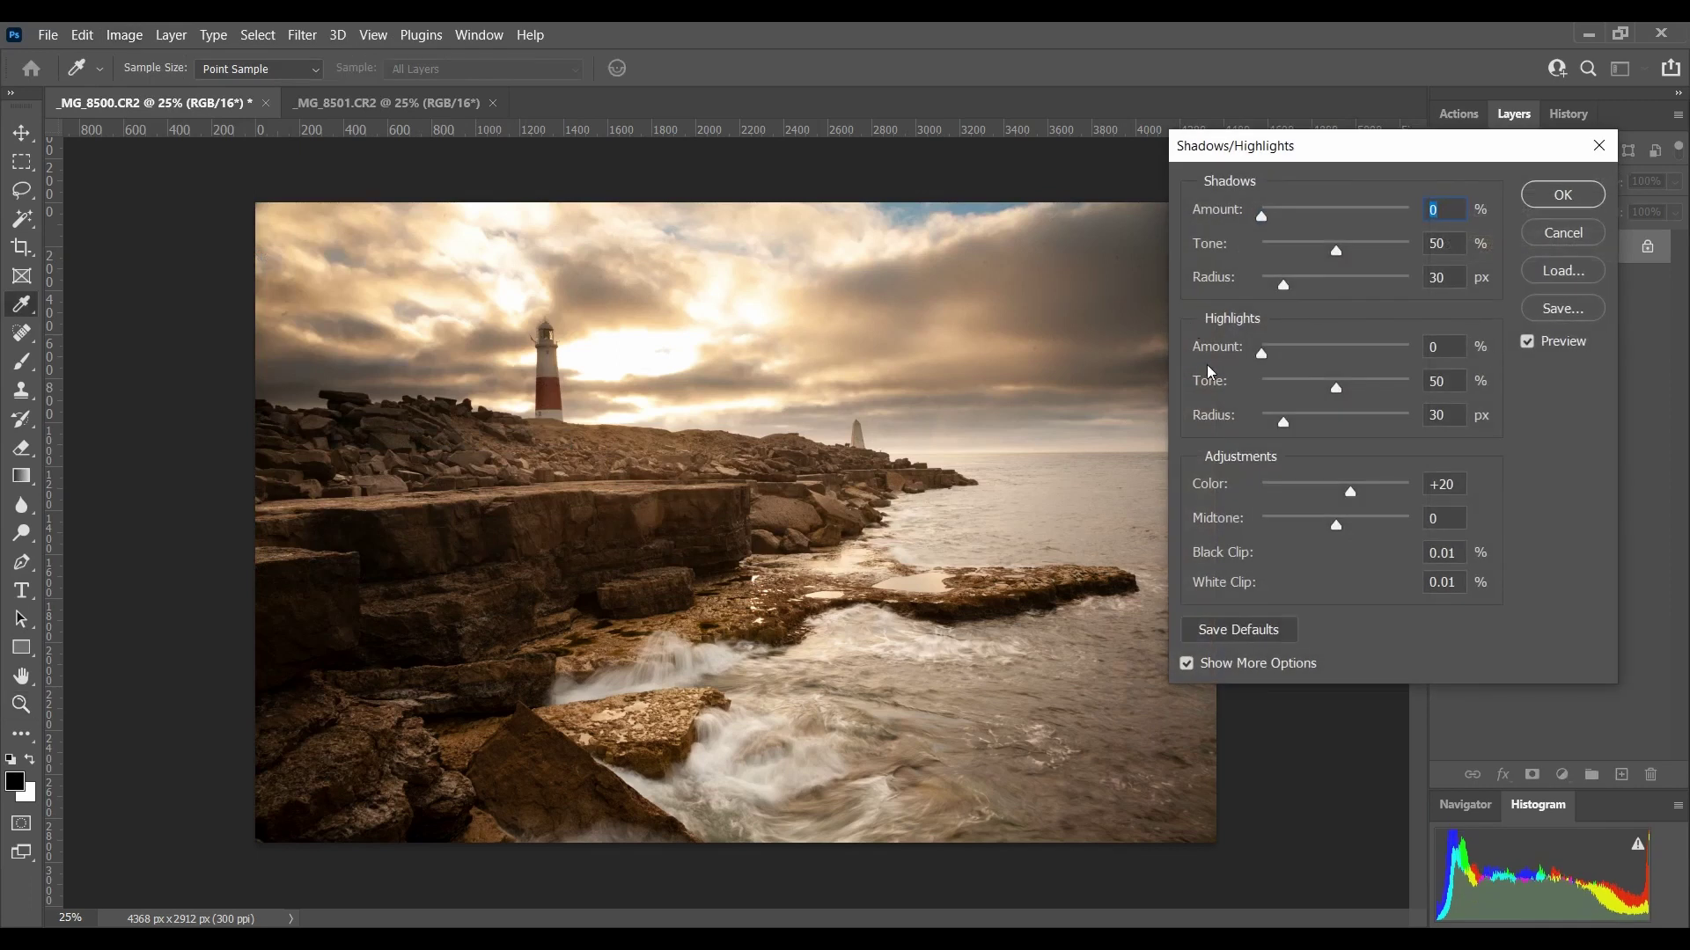
pyautogui.click(1269, 354)
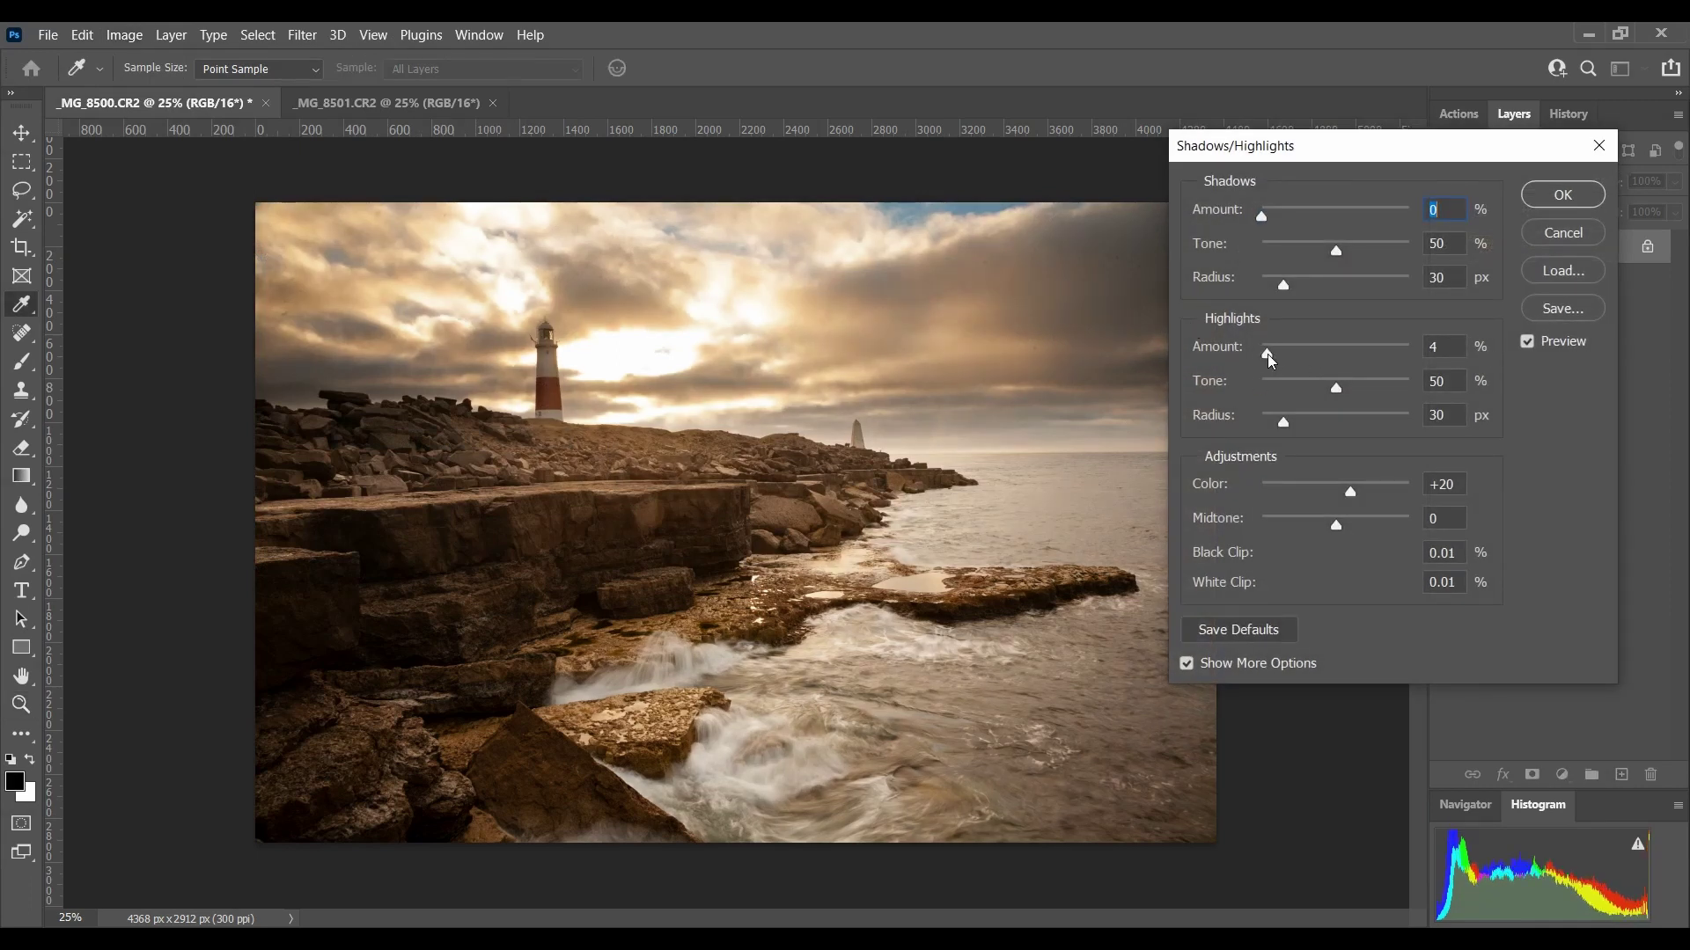
pyautogui.moveTo(1268, 355); pyautogui.dragTo(1264, 355)
pyautogui.moveTo(1284, 423); pyautogui.dragTo(1394, 425)
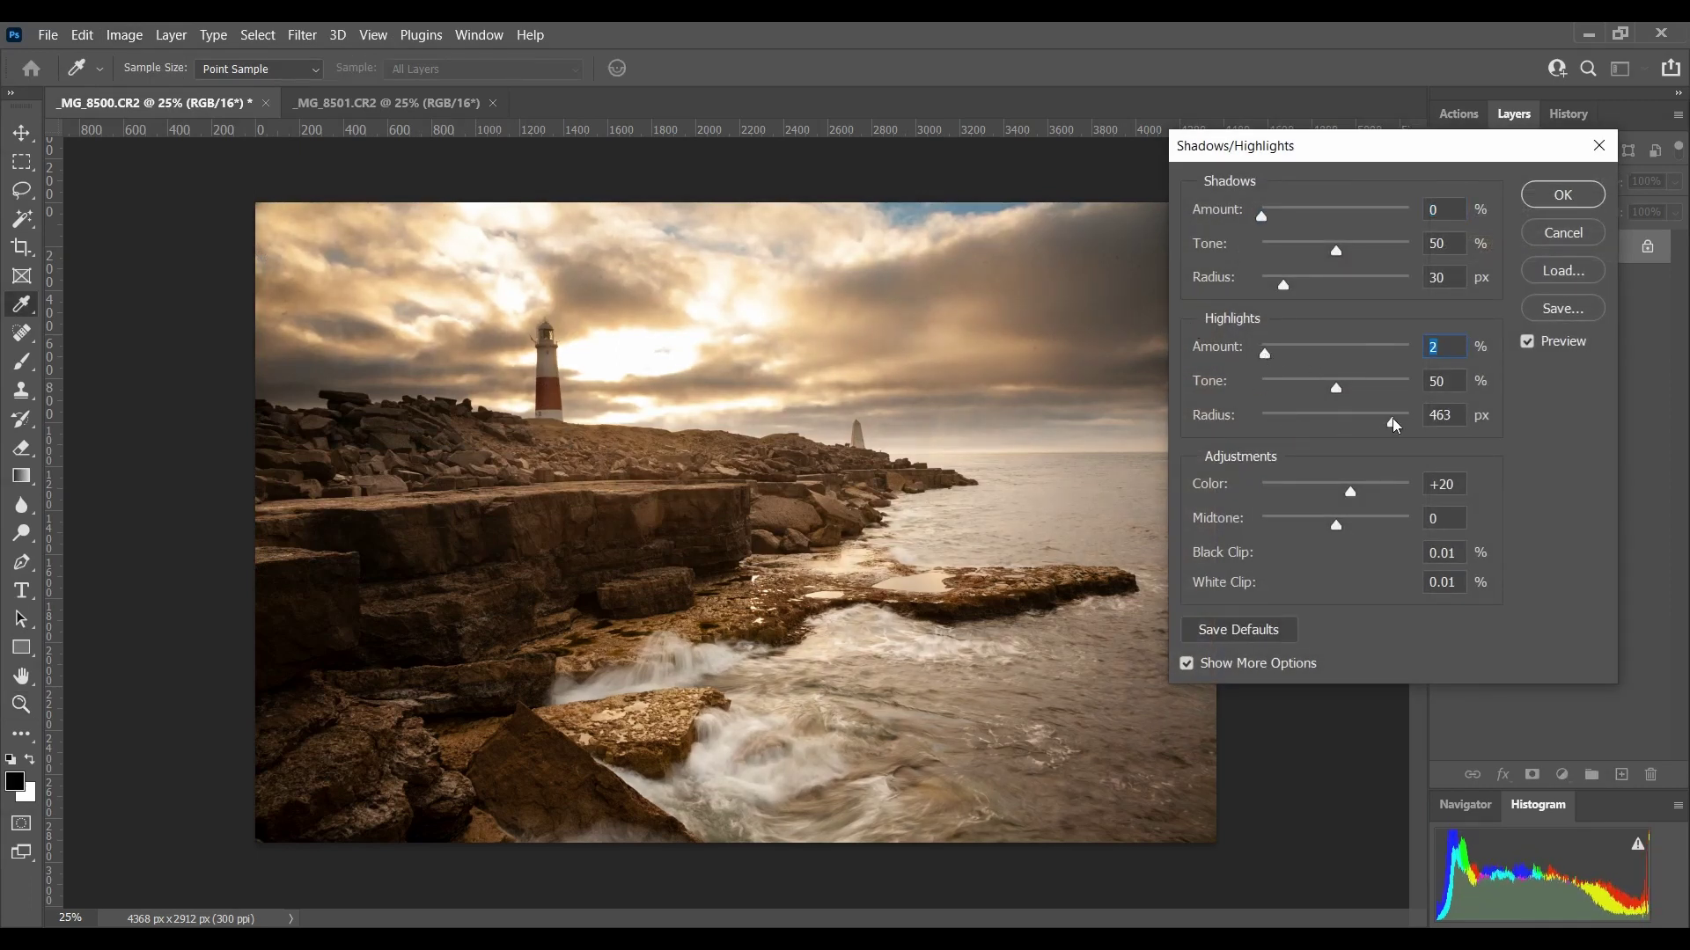
pyautogui.click(1531, 348)
pyautogui.click(1533, 350)
pyautogui.click(1562, 236)
pyautogui.press('z')
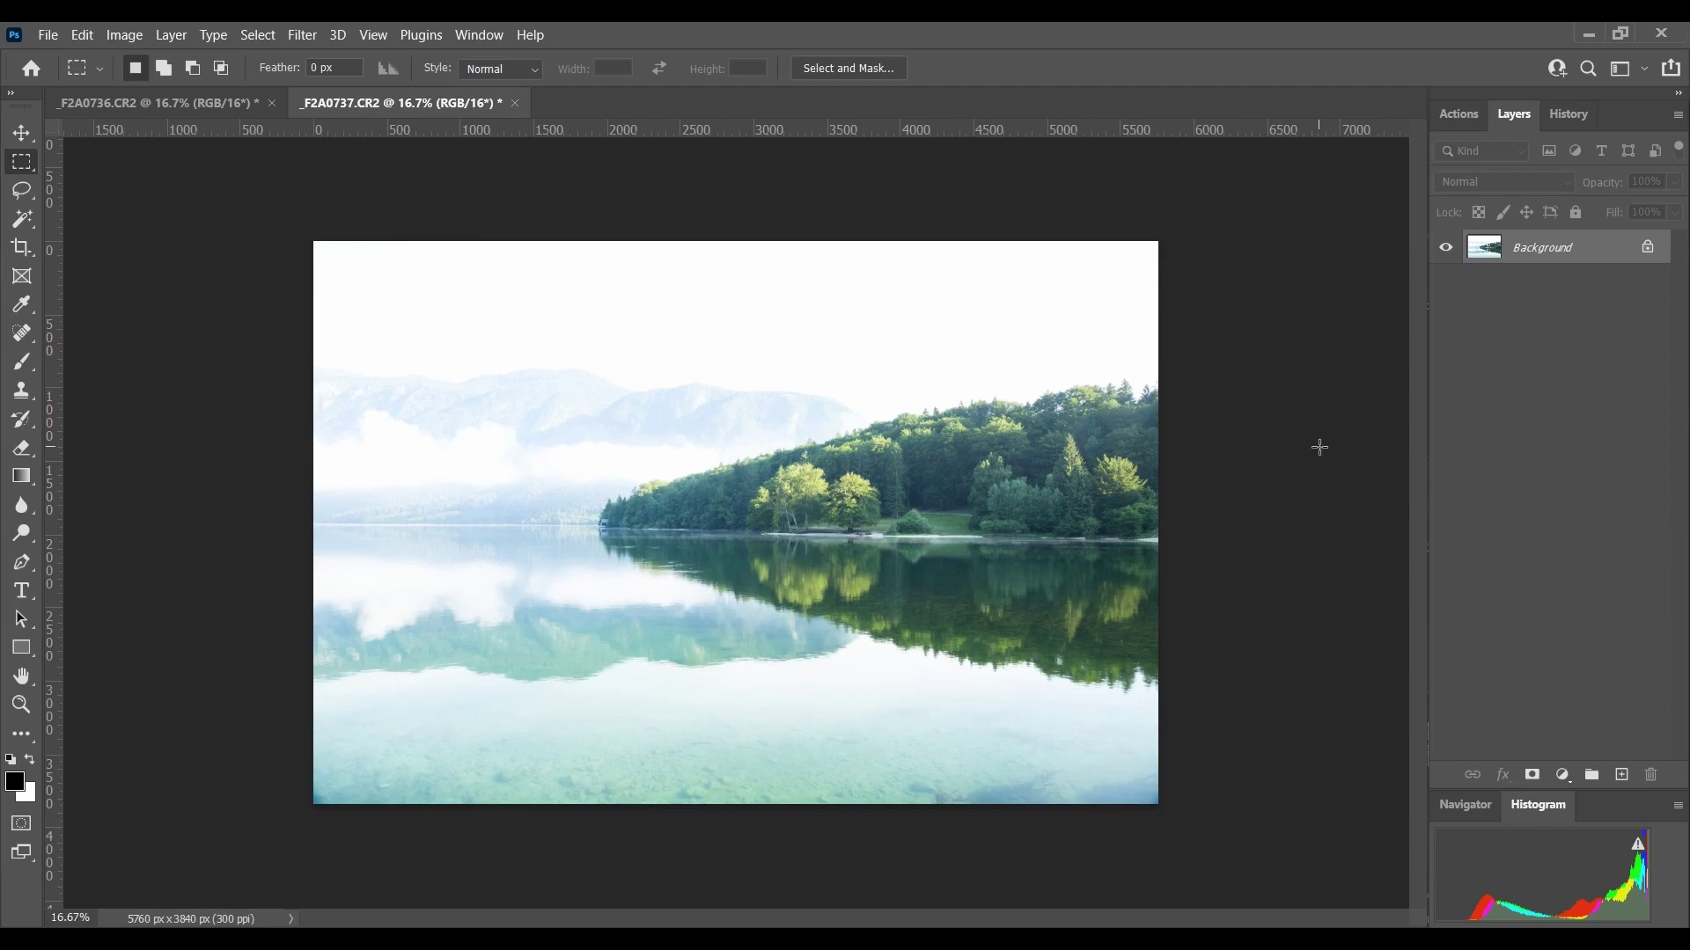
# Compare the dark lake exposure _F2A0736.CR2 with the bright exposure _F2A0737.CR2
pyautogui.click(81, 106)
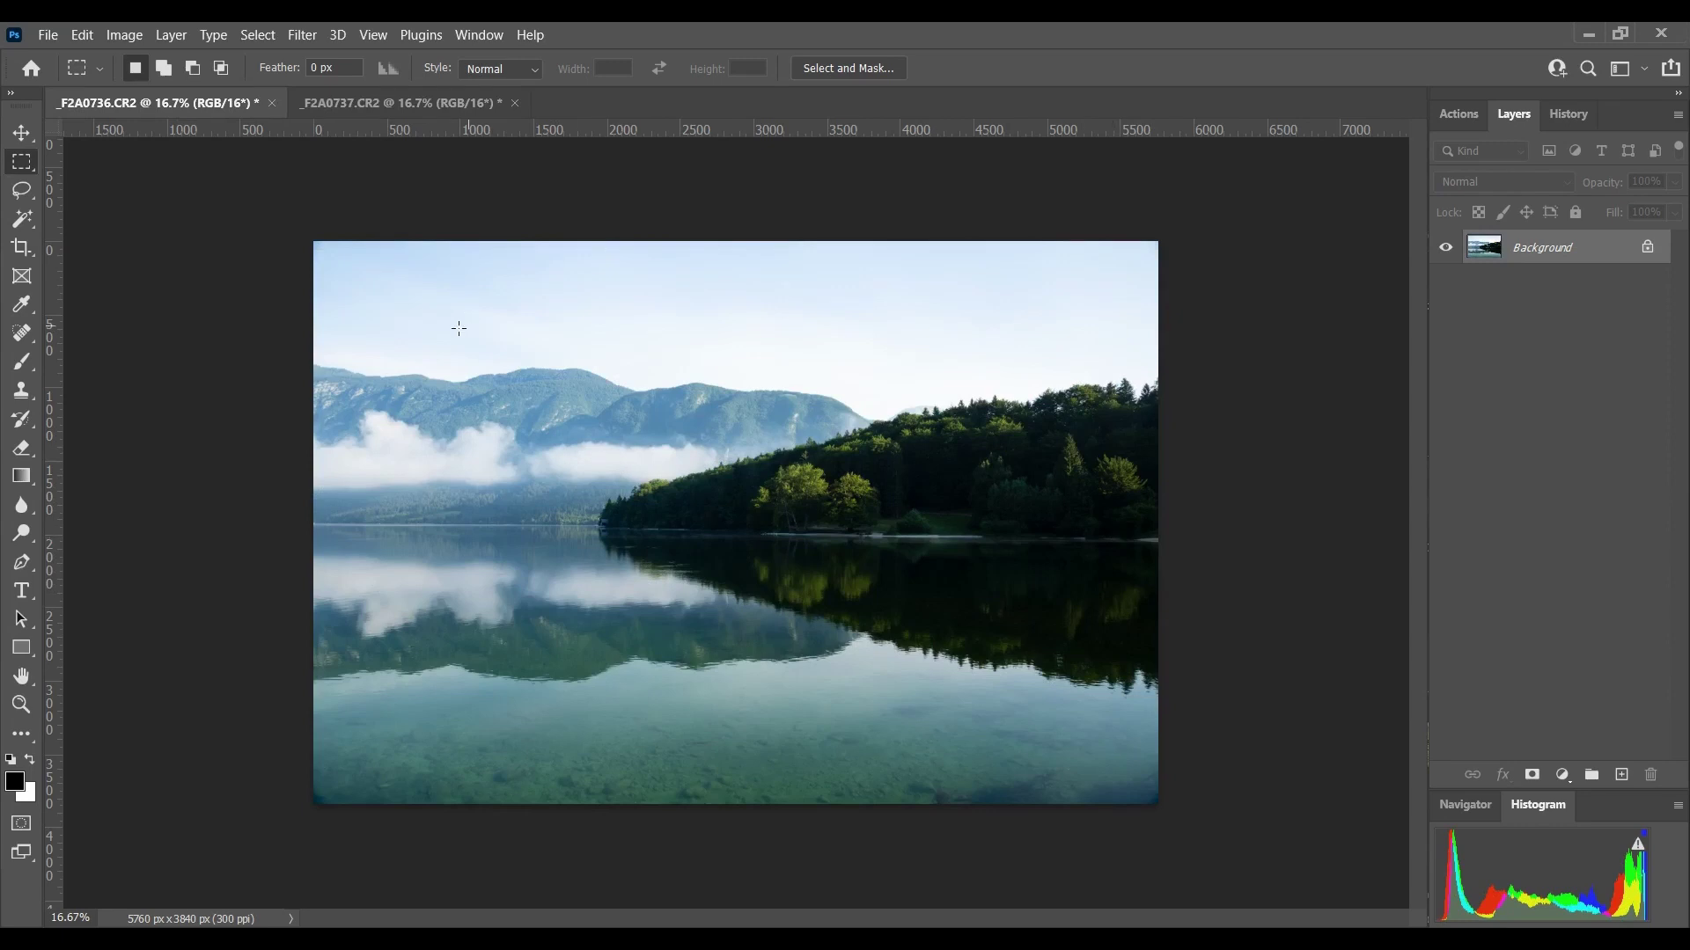
pyautogui.click(383, 108)
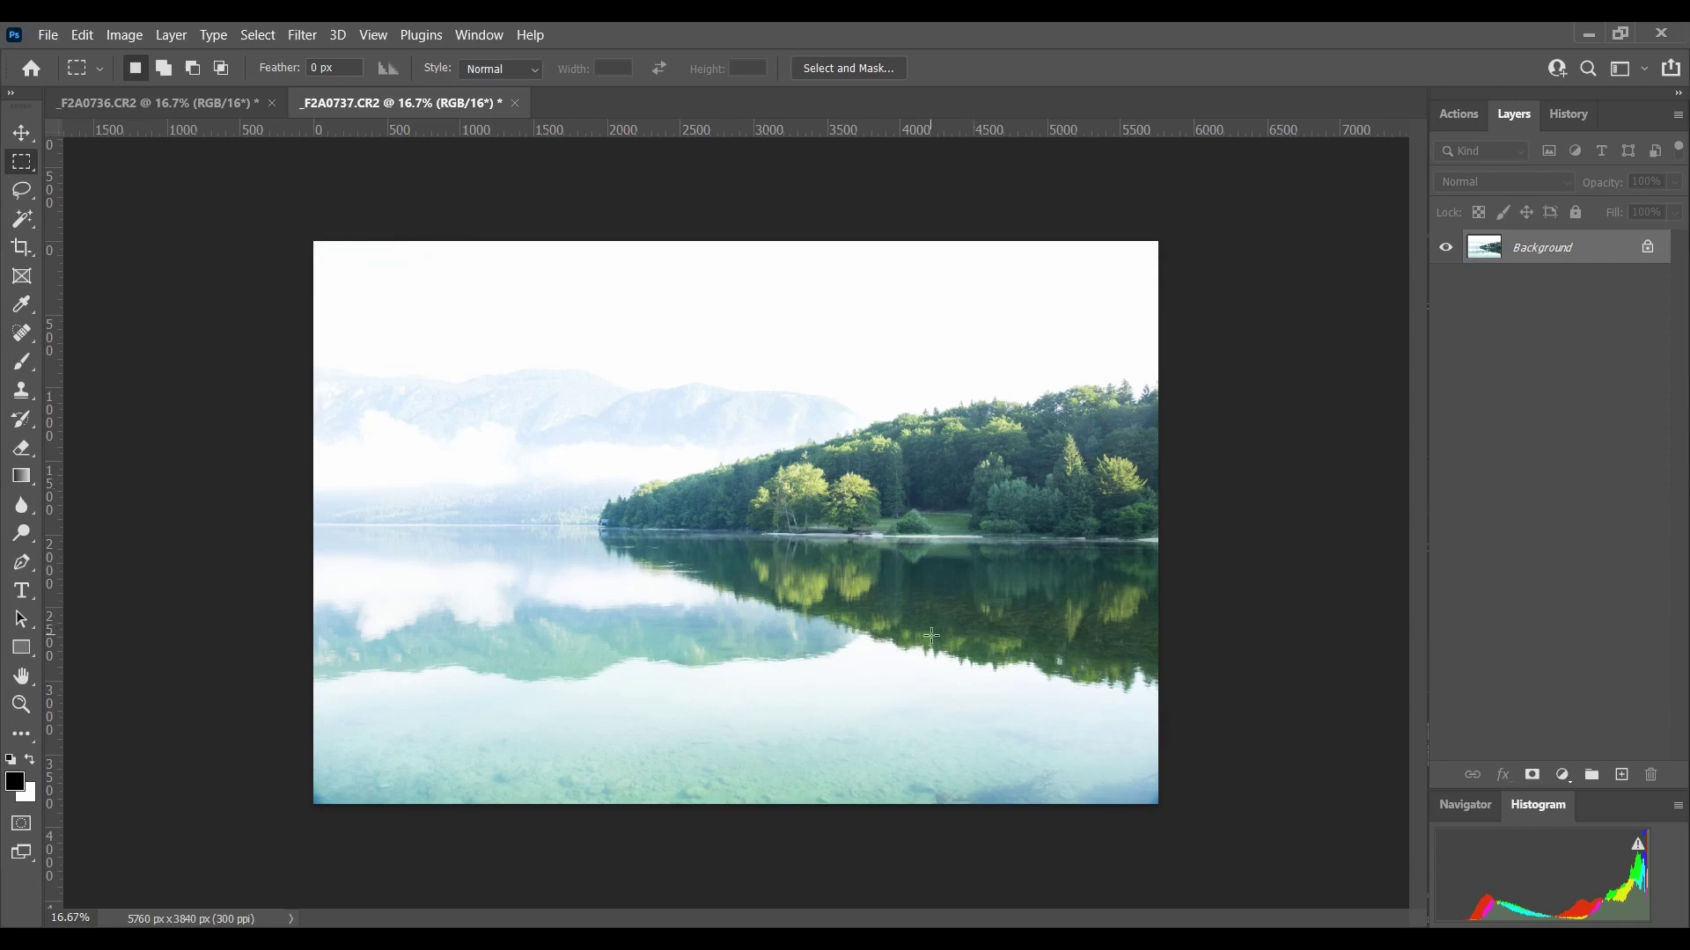
pyautogui.click(192, 103)
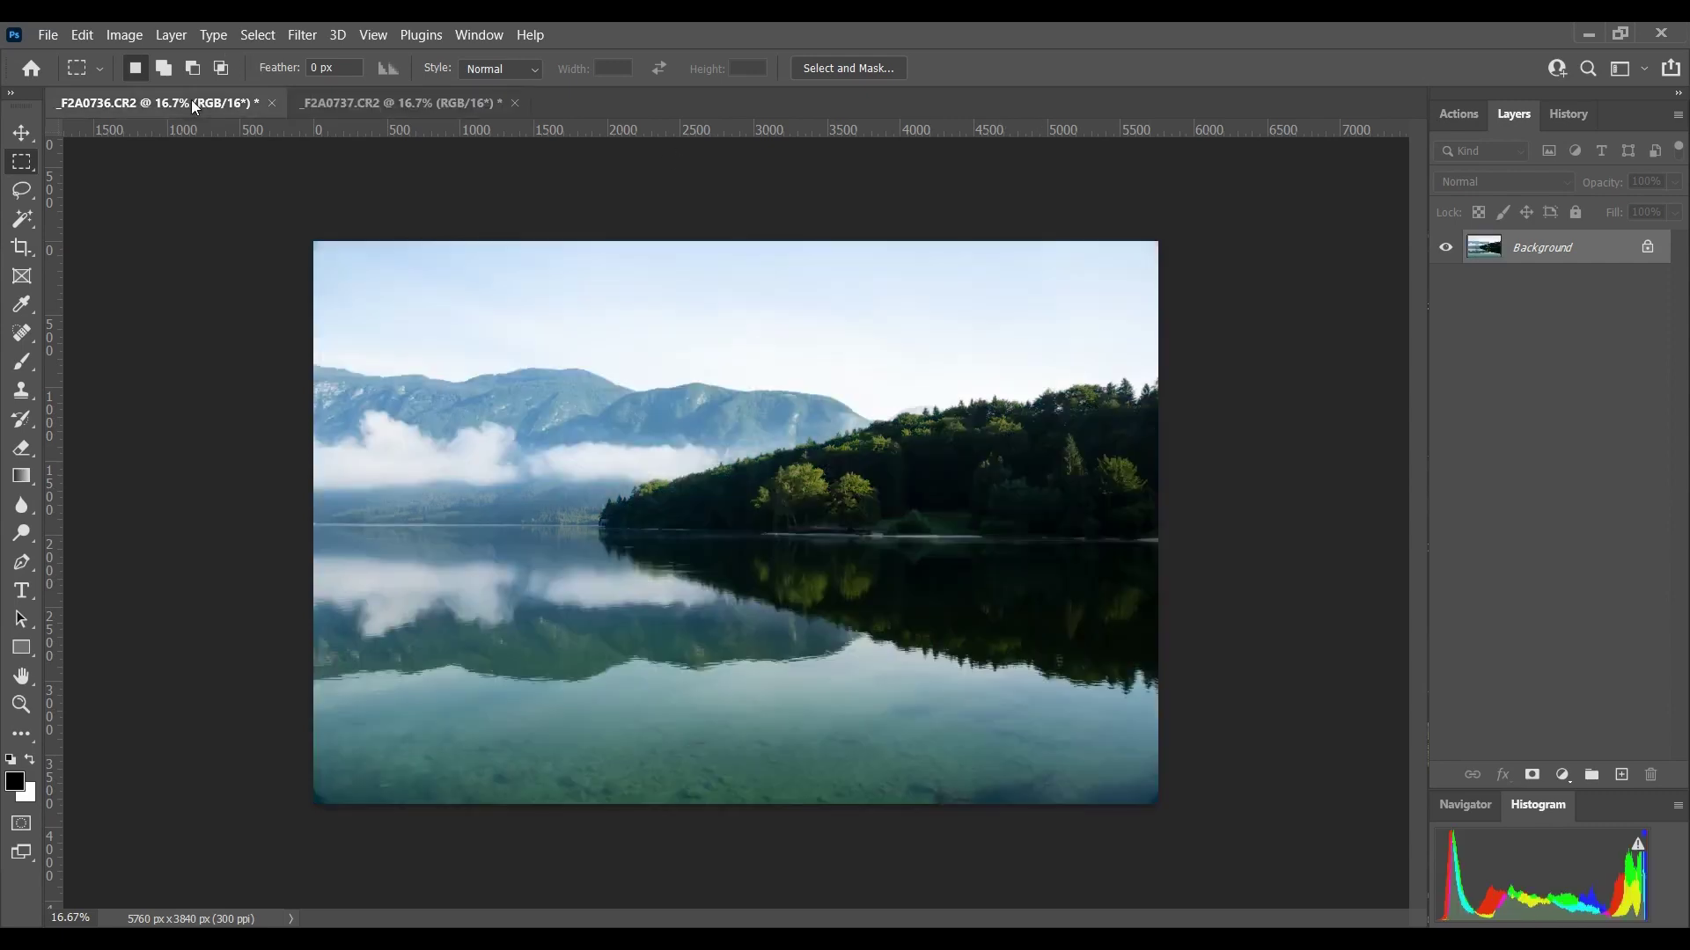
# Copy the whole bright exposure _F2A0737.CR2 and paste it as a new layer over the dark exposure _F2A0736.CR2
pyautogui.click(391, 103)
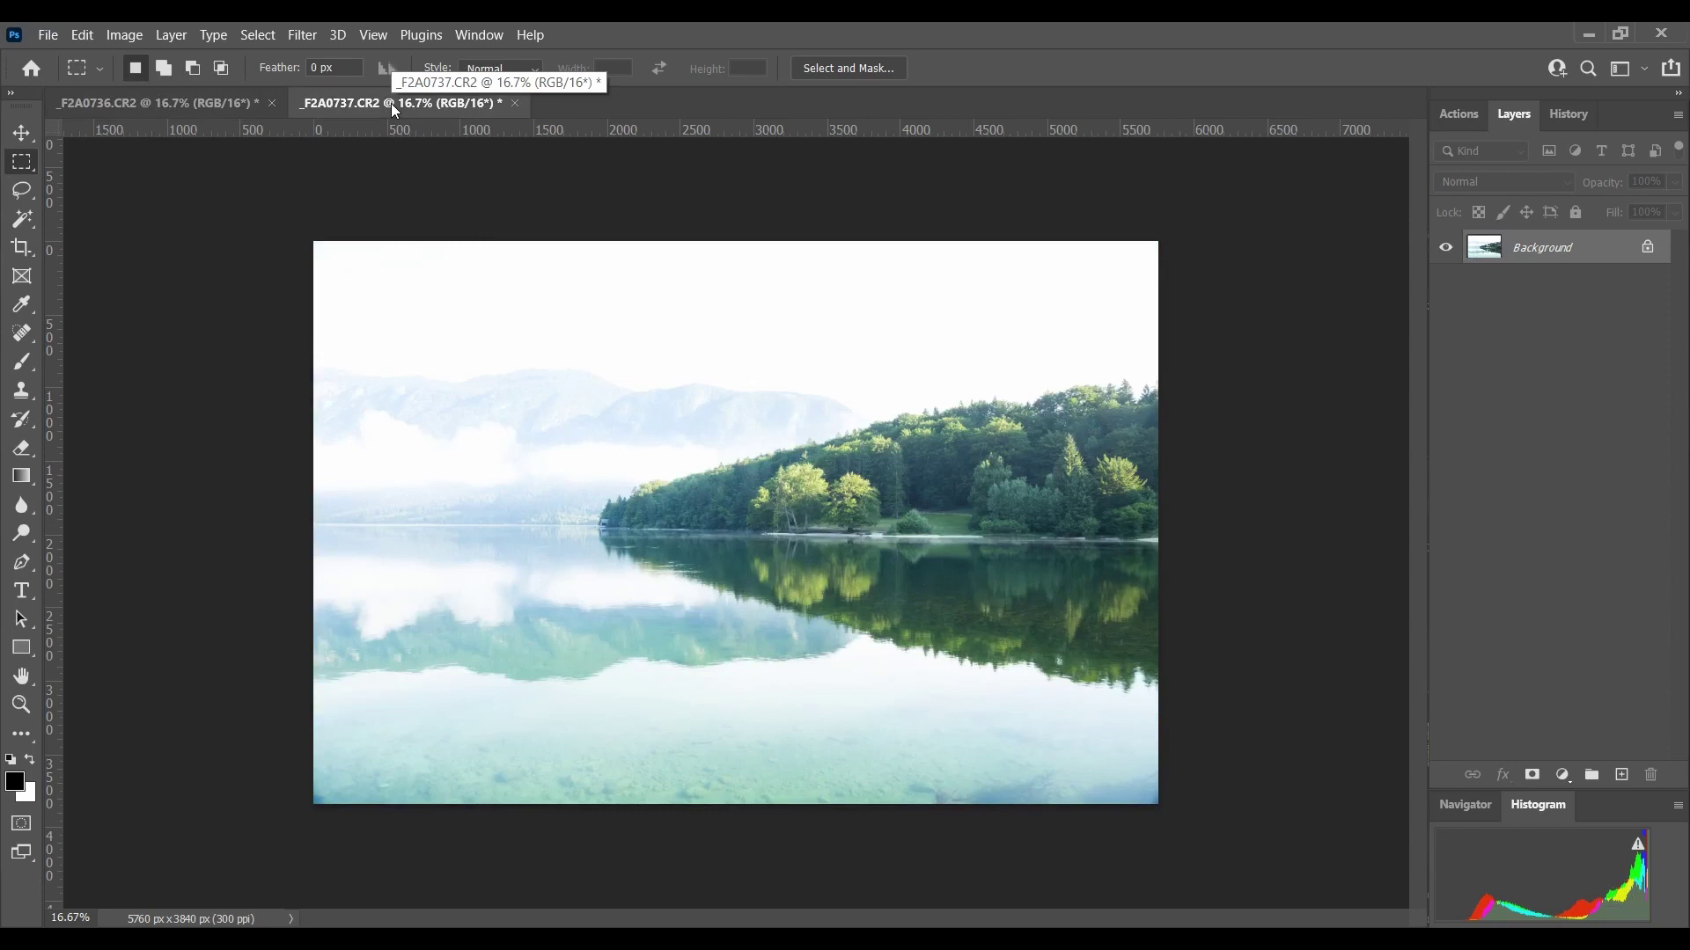
pyautogui.hotkey('ctrl', 'a')
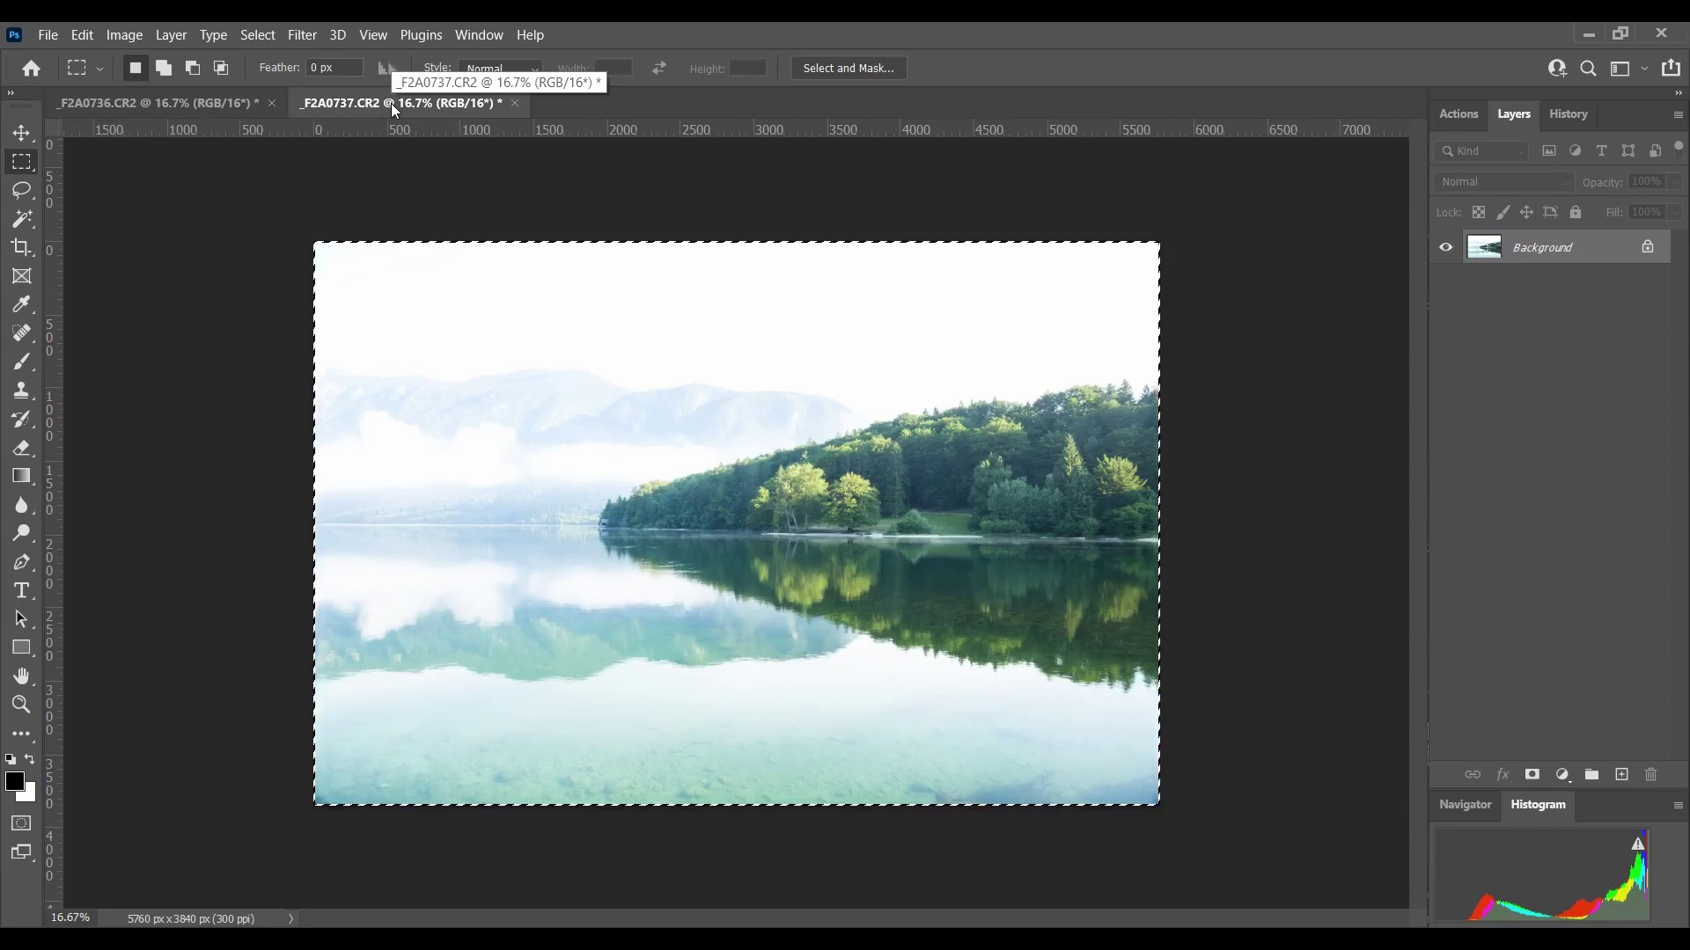
pyautogui.click(145, 103)
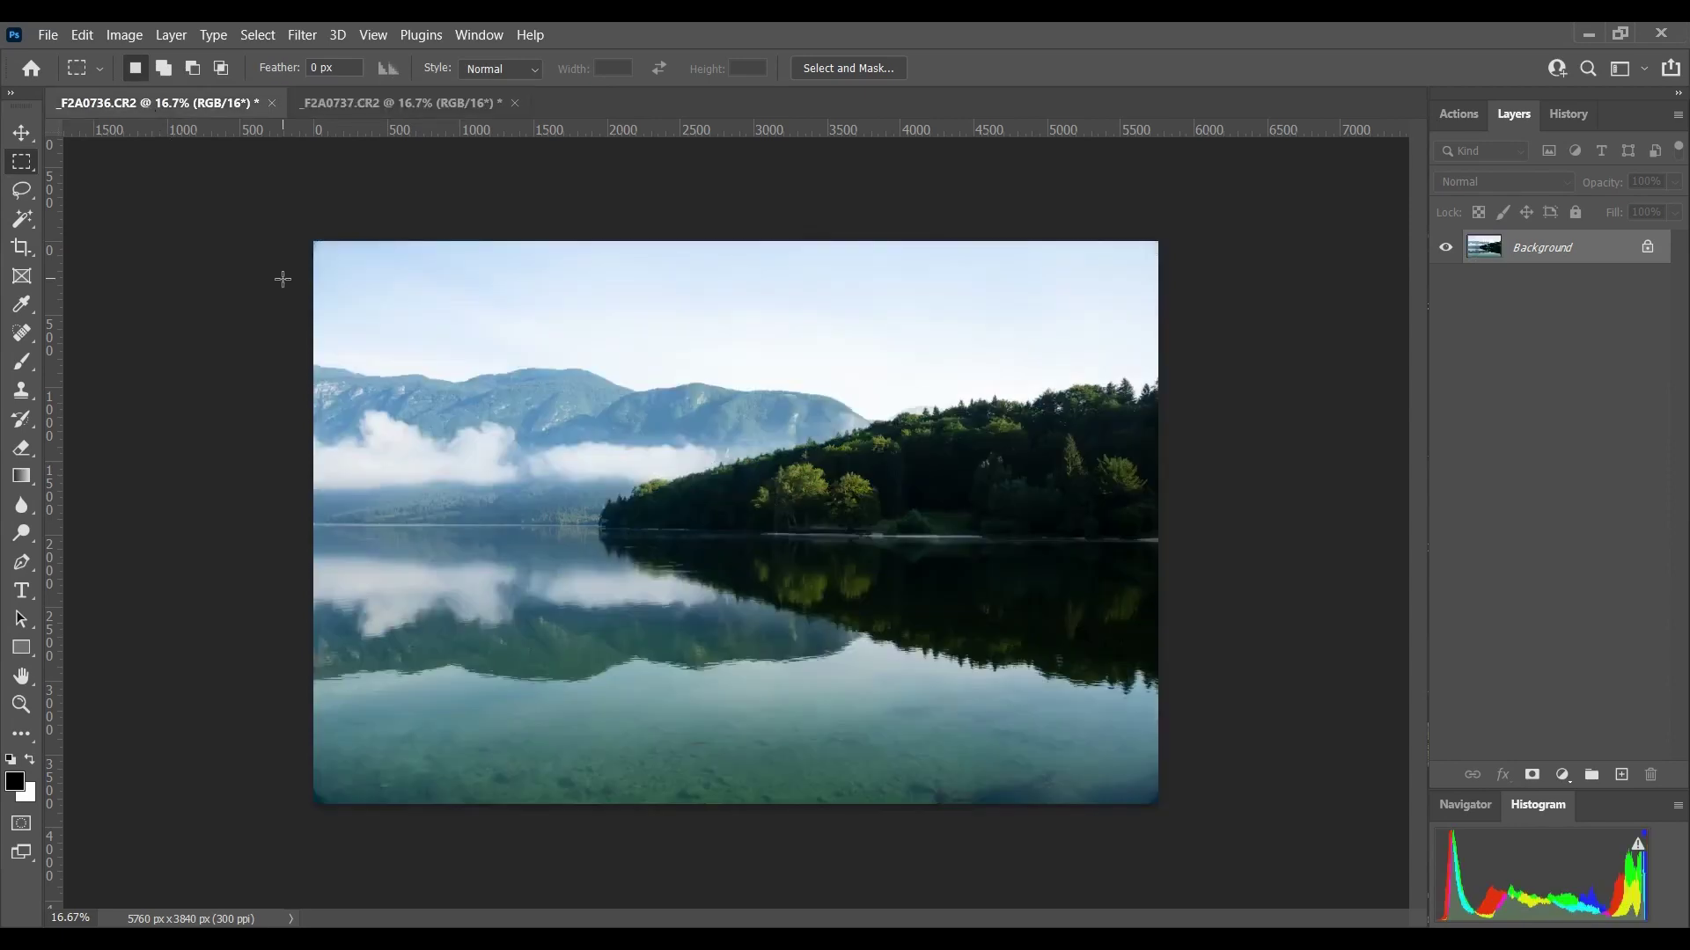
pyautogui.hotkey('ctrl', 'v')
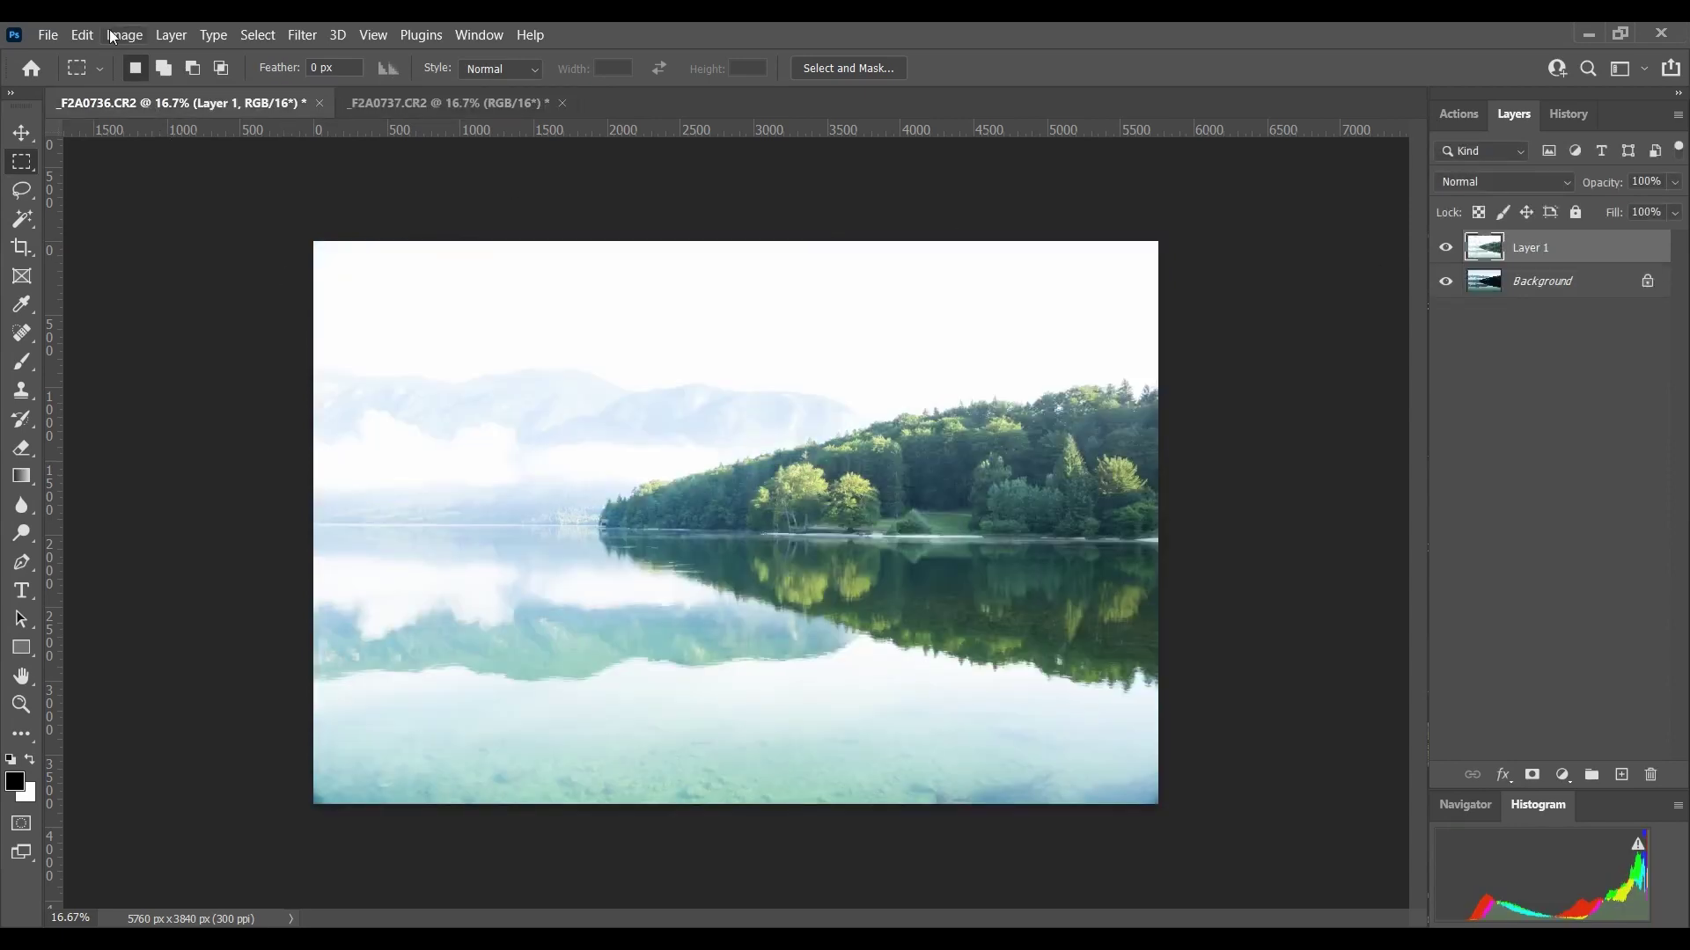
# Add a Reveal All layer mask to Layer 1
pyautogui.click(176, 34)
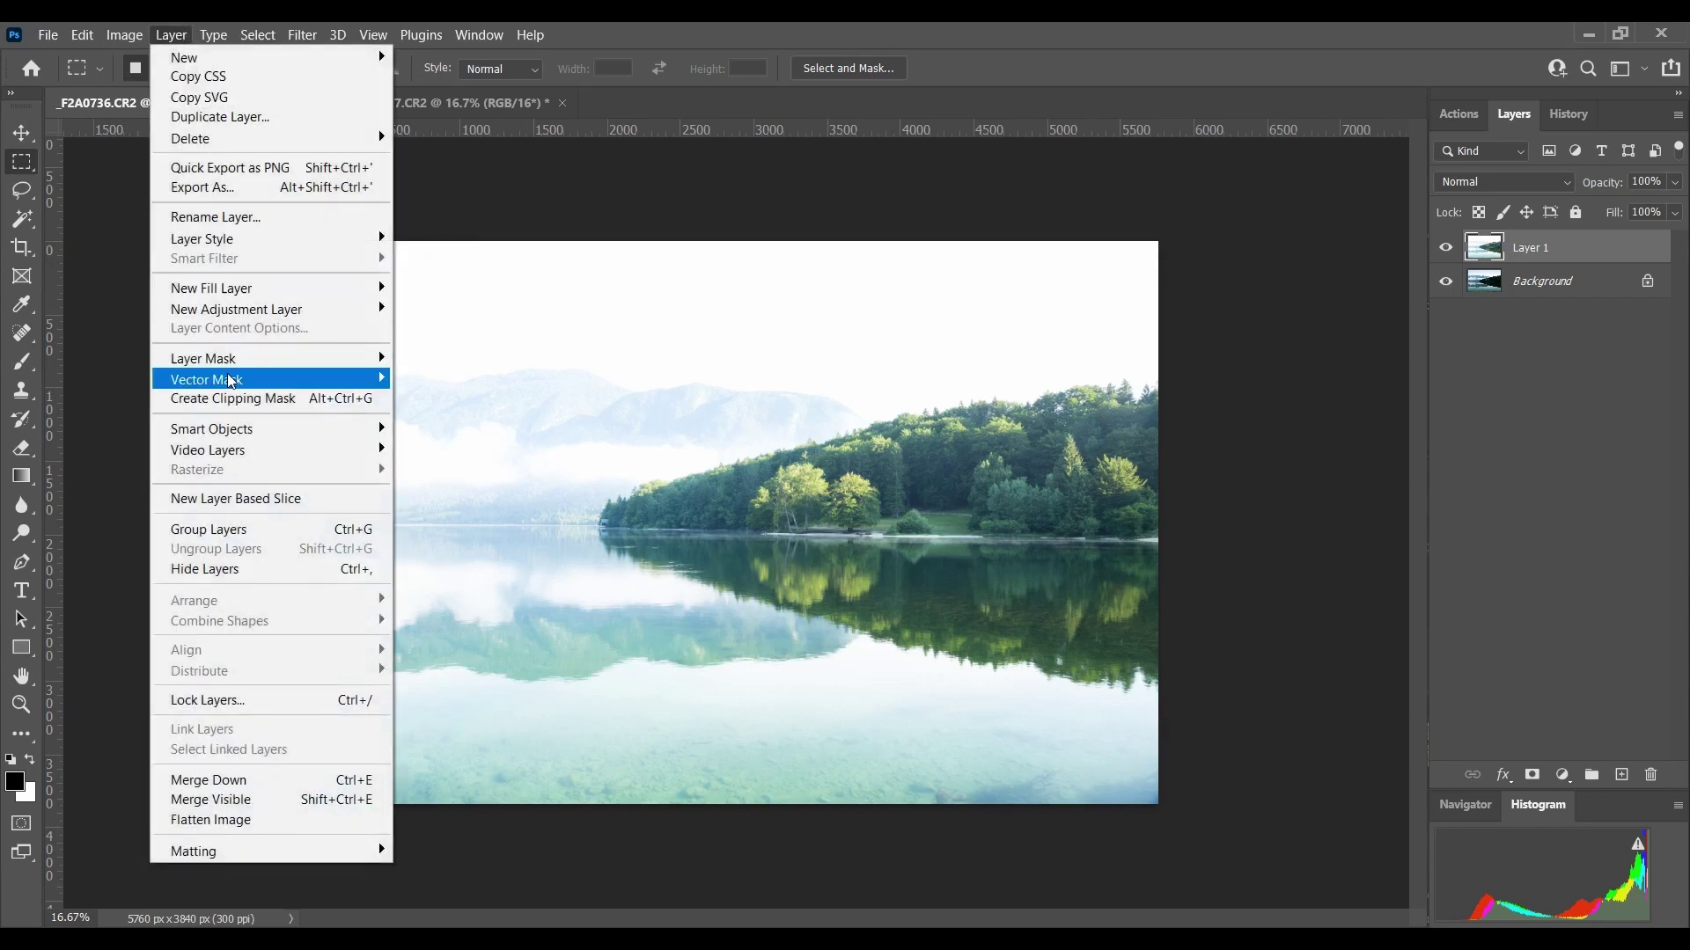
pyautogui.moveTo(264, 361)
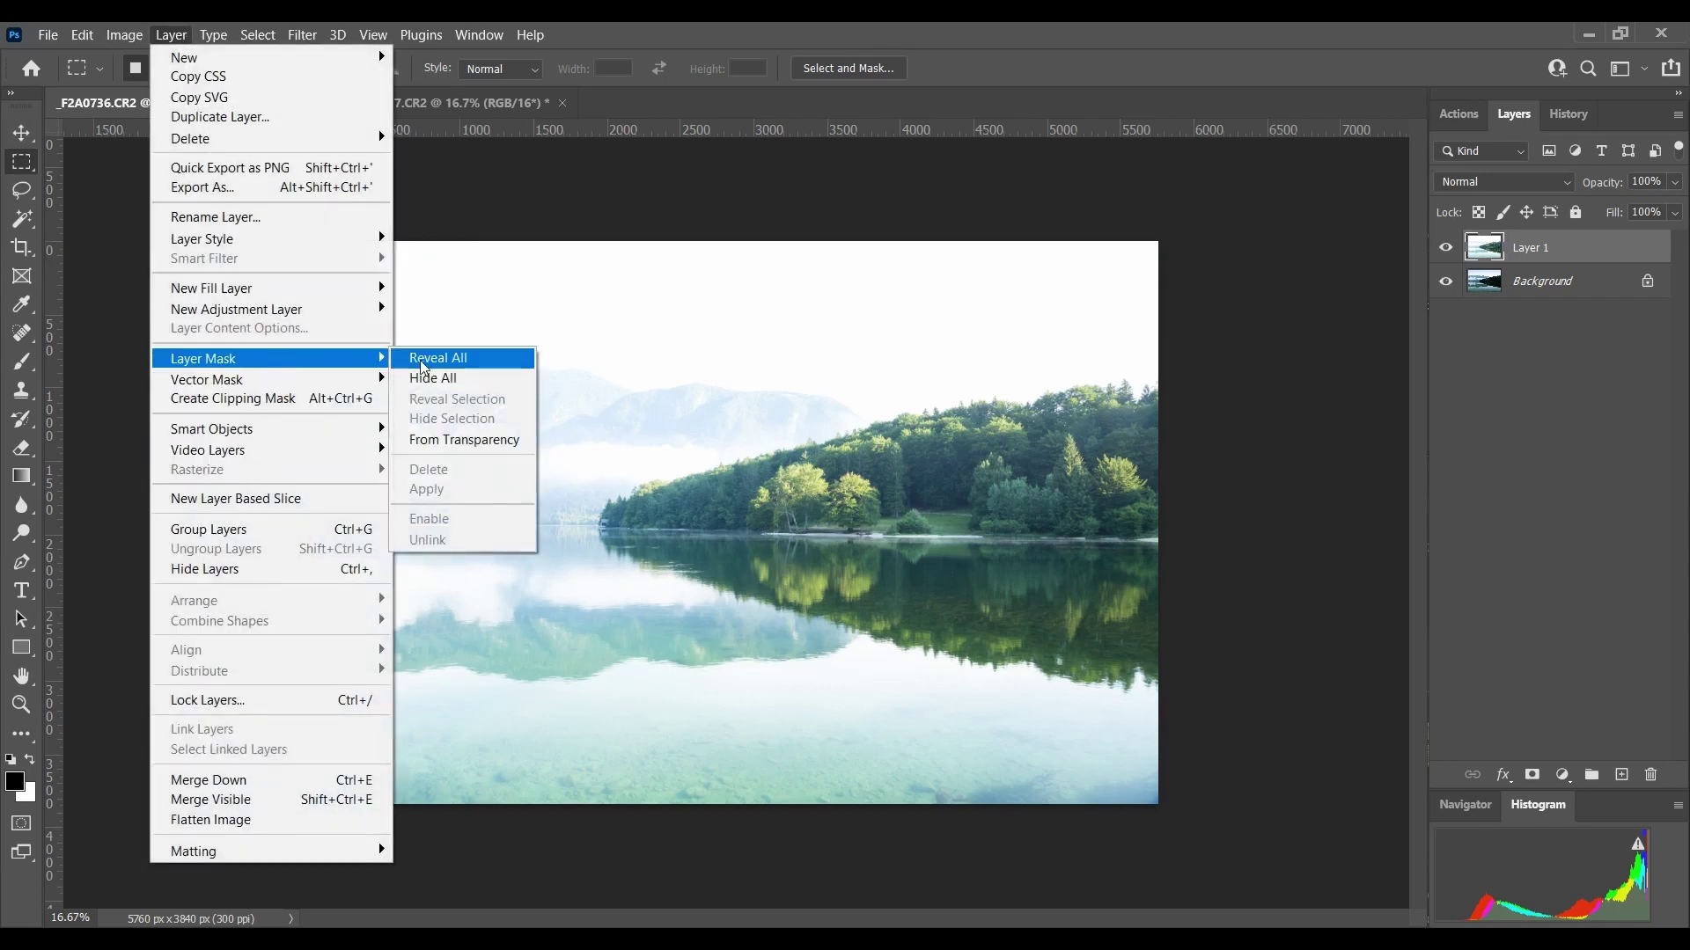
pyautogui.click(480, 359)
# Paint Layer 1's mask black over the sky, mountains and open water with a 1457 px Brush at 0% hardness, sparing the hillside and its reflection
pyautogui.press('b')
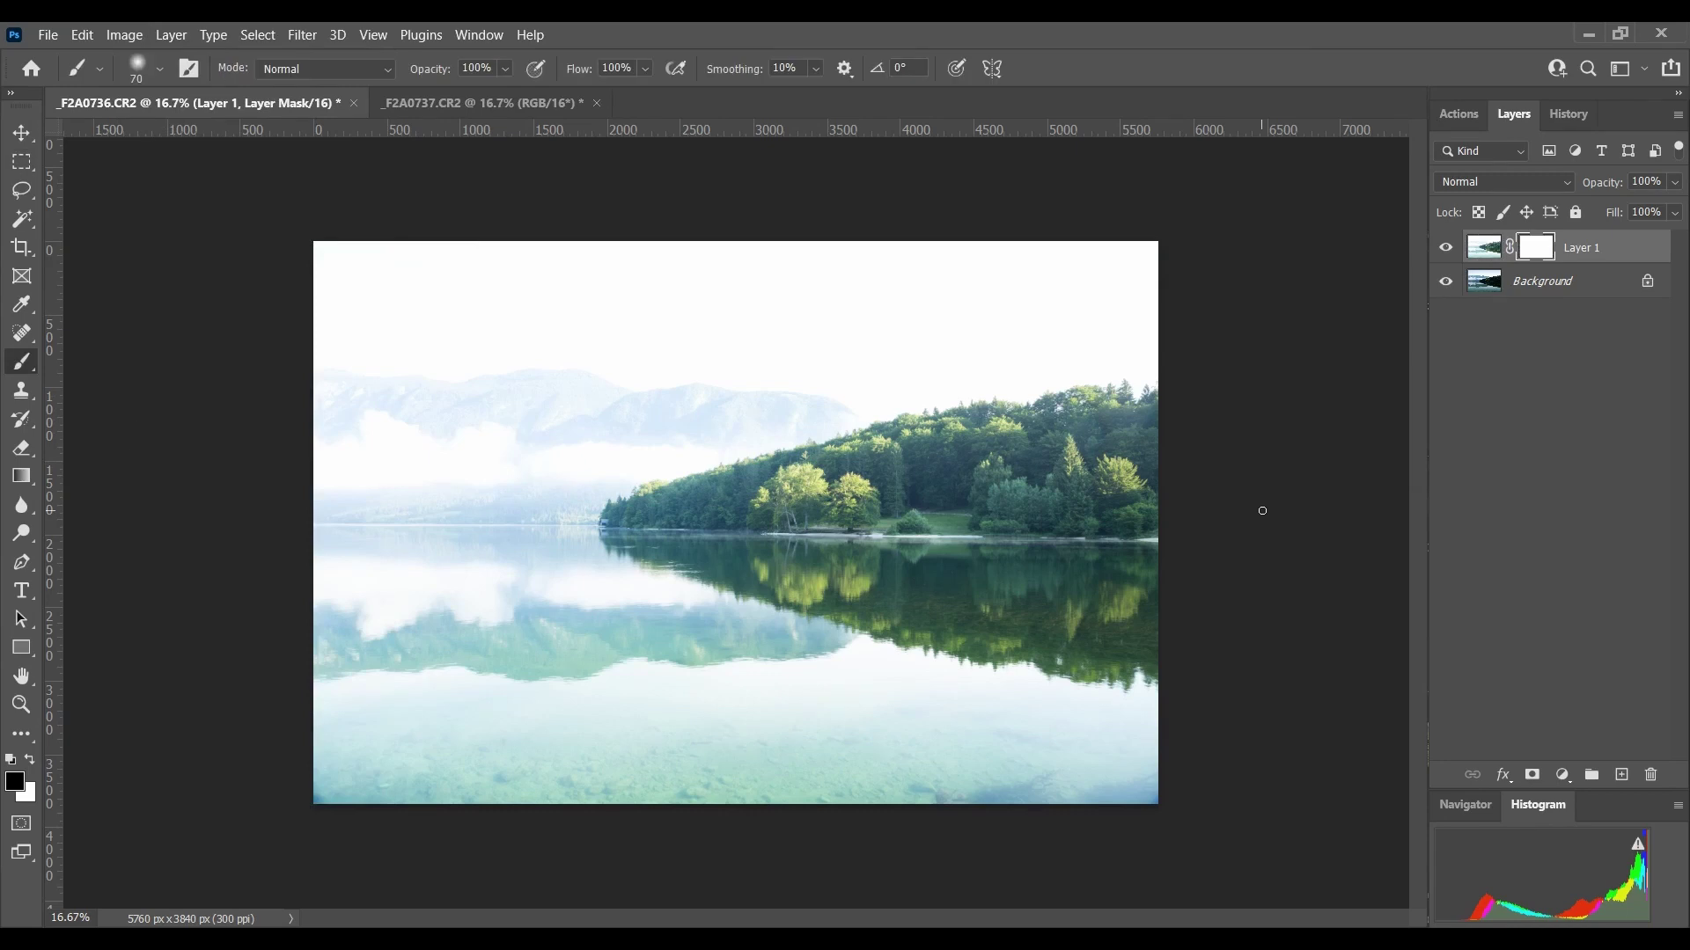
pyautogui.rightClick(20, 367)
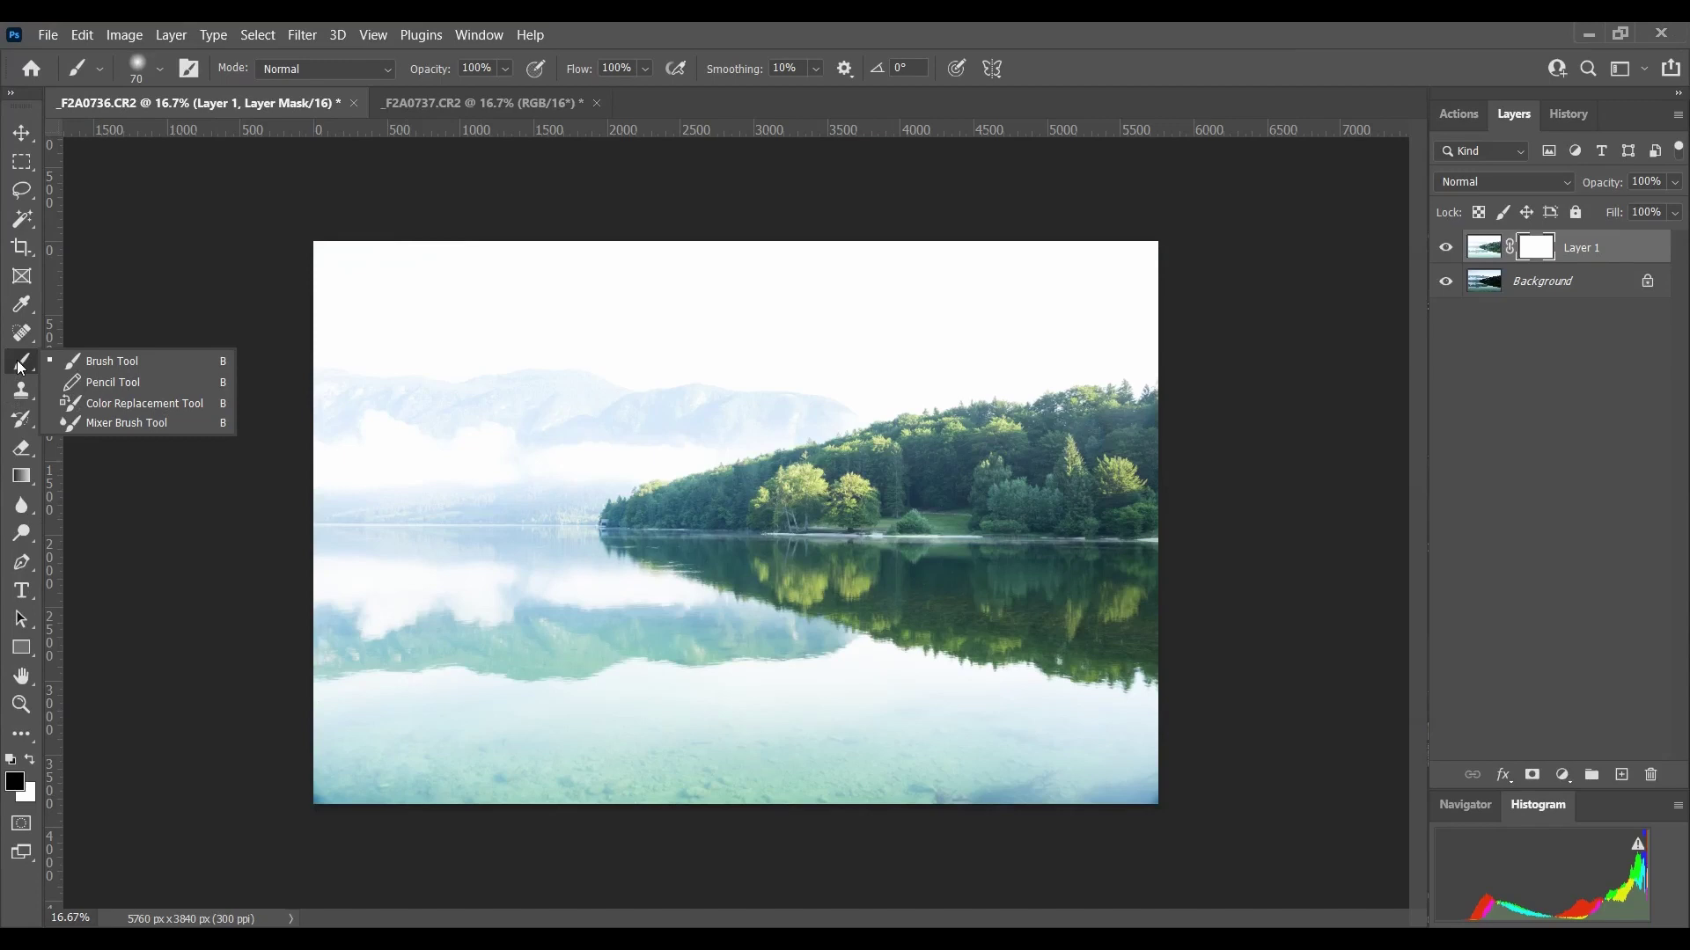
pyautogui.click(134, 373)
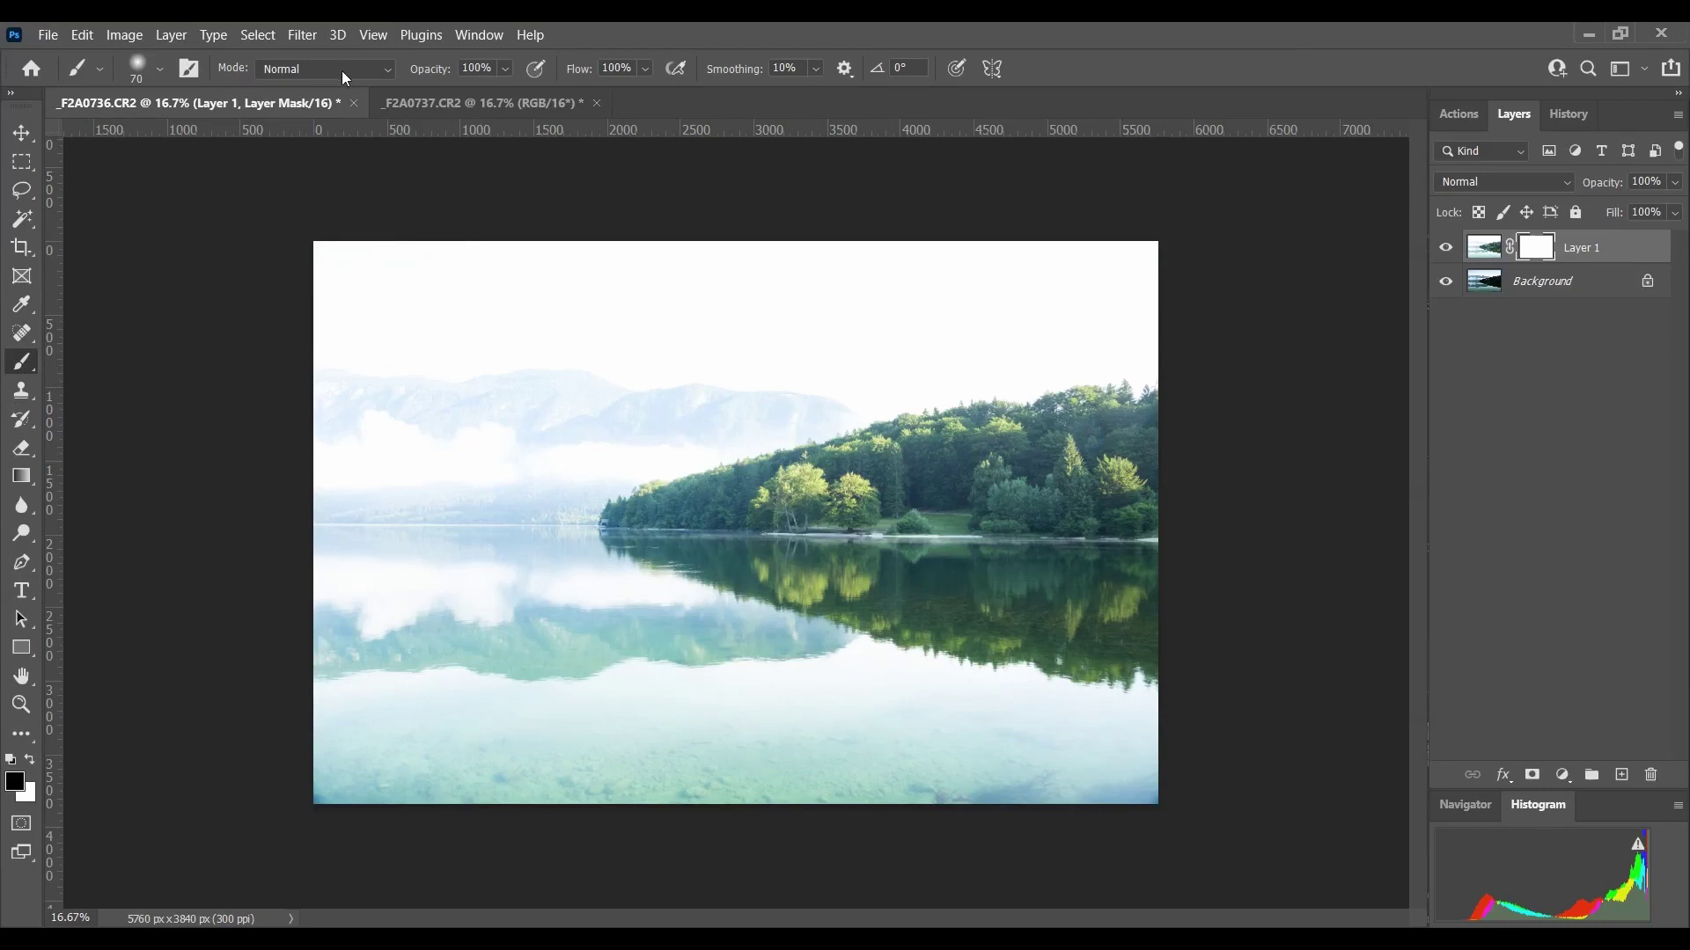
pyautogui.click(507, 71)
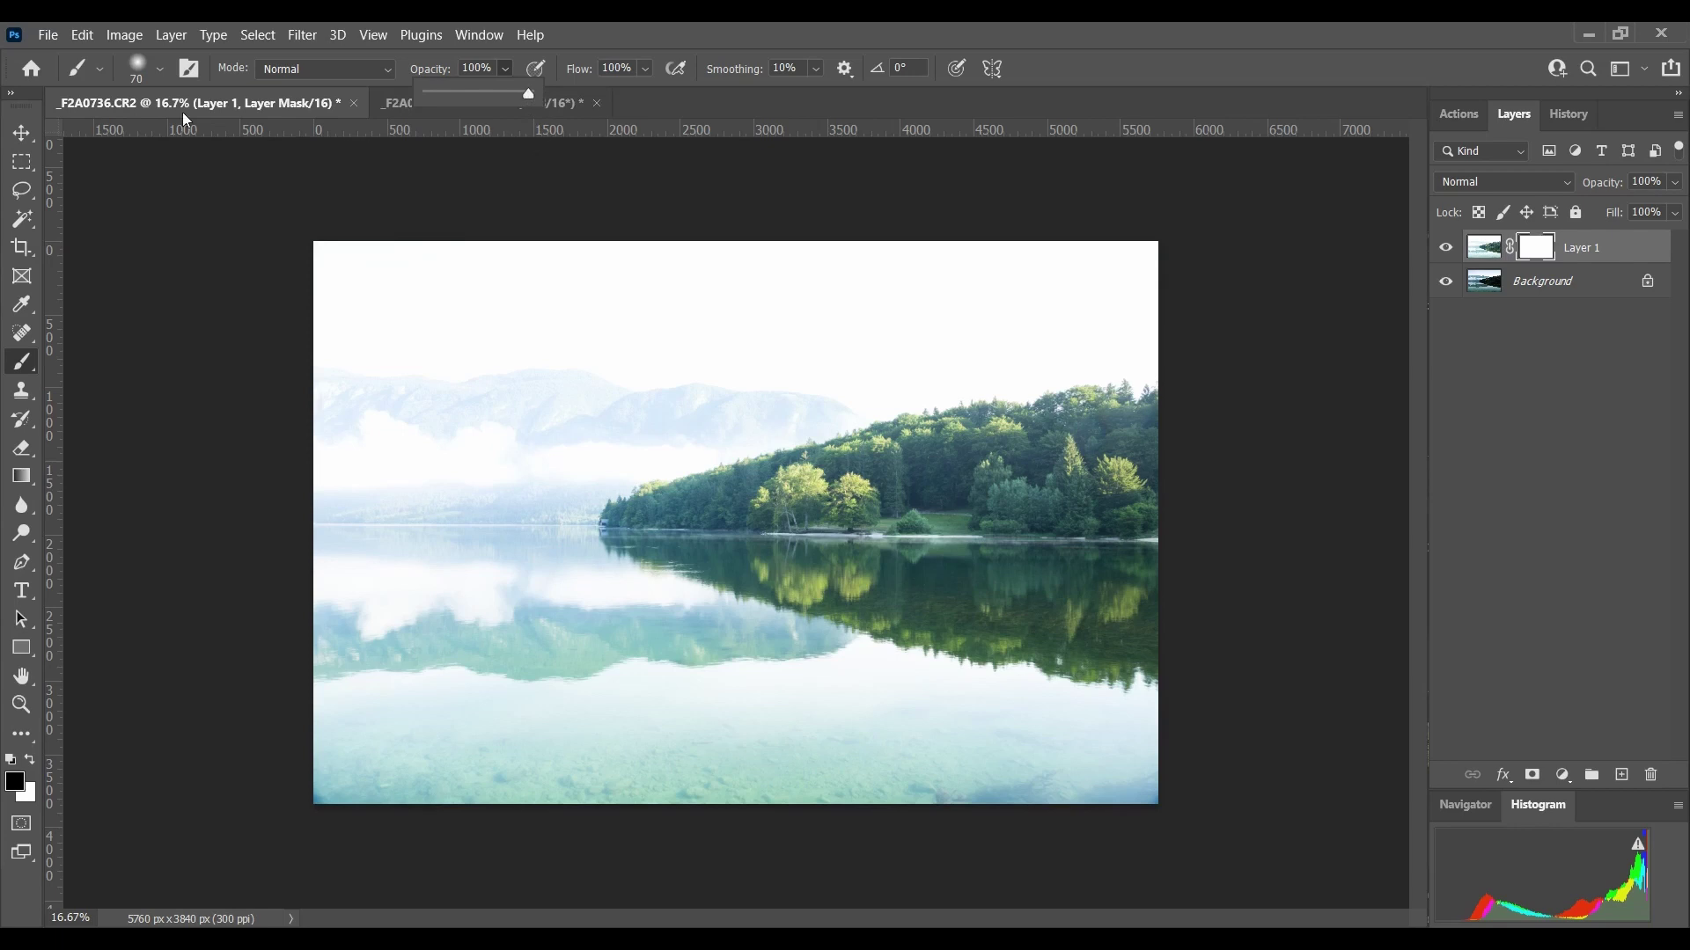
pyautogui.click(159, 71)
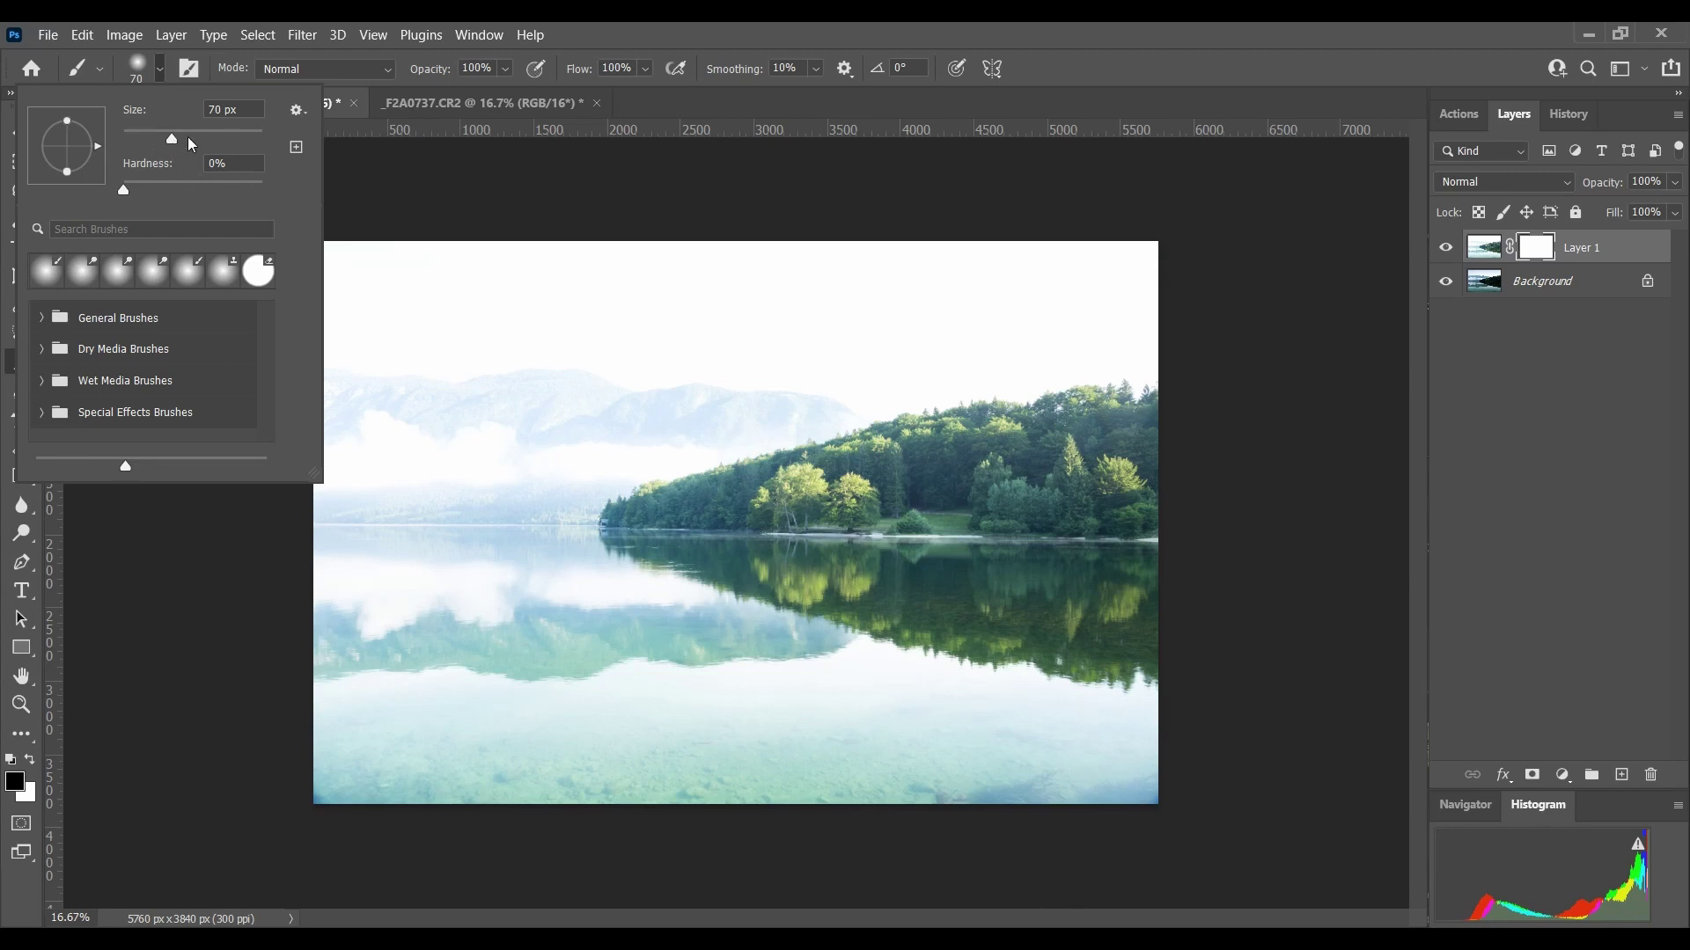
pyautogui.moveTo(172, 139); pyautogui.dragTo(257, 146)
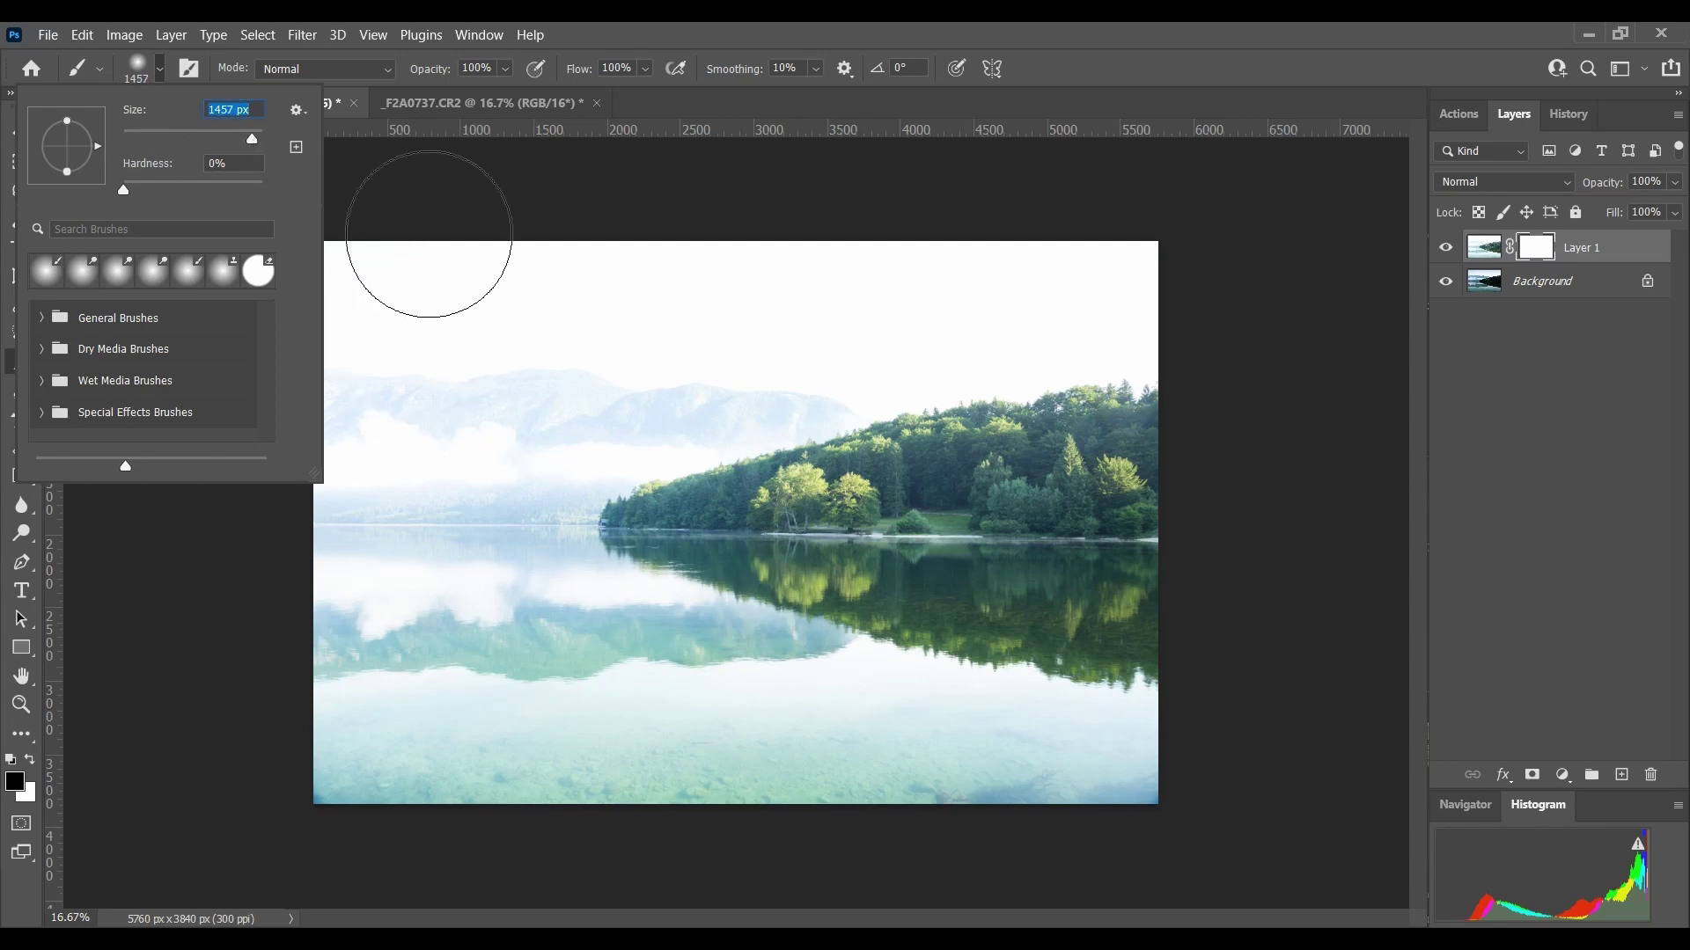
pyautogui.click(123, 188)
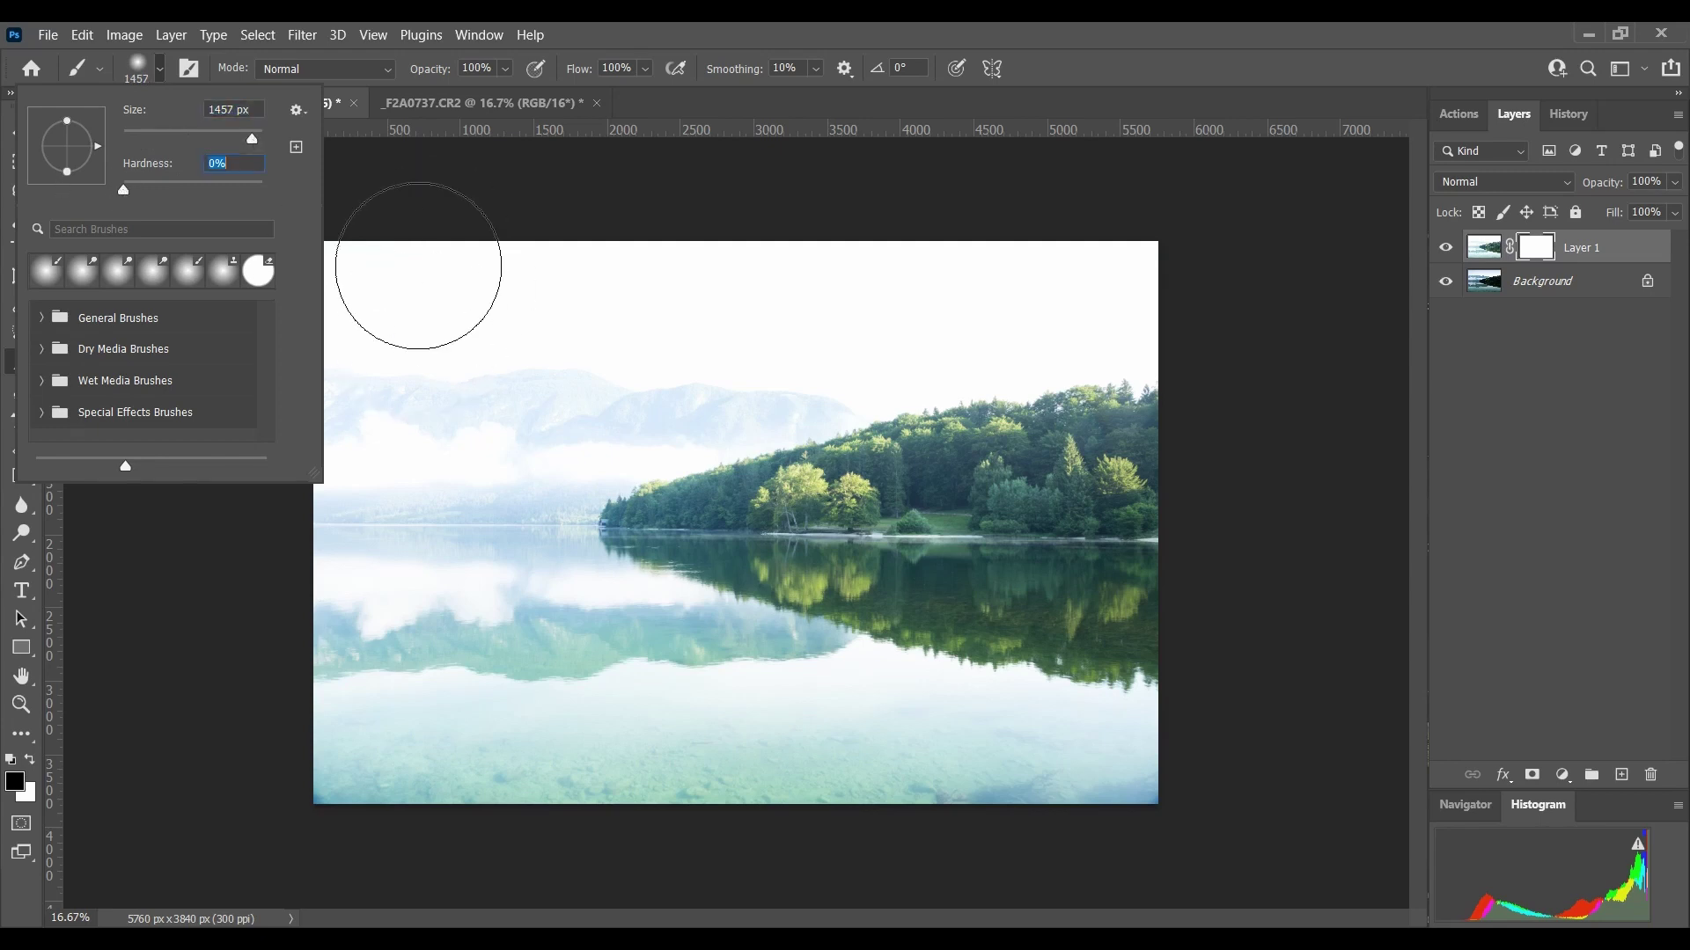
pyautogui.click(431, 339)
pyautogui.moveTo(430, 339)
pyautogui.mouseDown()
pyautogui.moveTo(368, 404)
pyautogui.moveTo(431, 282)
pyautogui.moveTo(543, 266)
pyautogui.moveTo(397, 363)
pyautogui.moveTo(362, 453)
pyautogui.moveTo(498, 379)
pyautogui.moveTo(792, 276)
pyautogui.moveTo(564, 367)
pyautogui.moveTo(837, 301)
pyautogui.moveTo(1126, 285)
pyautogui.moveTo(971, 296)
pyautogui.moveTo(729, 355)
pyautogui.moveTo(482, 488)
pyautogui.moveTo(525, 407)
pyautogui.moveTo(443, 528)
pyautogui.moveTo(469, 424)
pyautogui.moveTo(349, 555)
pyautogui.moveTo(368, 675)
pyautogui.moveTo(437, 714)
pyautogui.moveTo(460, 561)
pyautogui.moveTo(547, 679)
pyautogui.moveTo(557, 622)
pyautogui.moveTo(761, 716)
pyautogui.moveTo(1119, 778)
pyautogui.moveTo(876, 730)
pyautogui.moveTo(469, 786)
pyautogui.moveTo(293, 787)
pyautogui.moveTo(525, 781)
pyautogui.moveTo(316, 770)
pyautogui.moveTo(491, 753)
pyautogui.moveTo(335, 650)
pyautogui.moveTo(375, 254)
pyautogui.moveTo(651, 275)
pyautogui.moveTo(1100, 250)
pyautogui.moveTo(864, 286)
pyautogui.moveTo(1109, 282)
pyautogui.moveTo(453, 457)
pyautogui.moveTo(441, 540)
pyautogui.mouseUp()
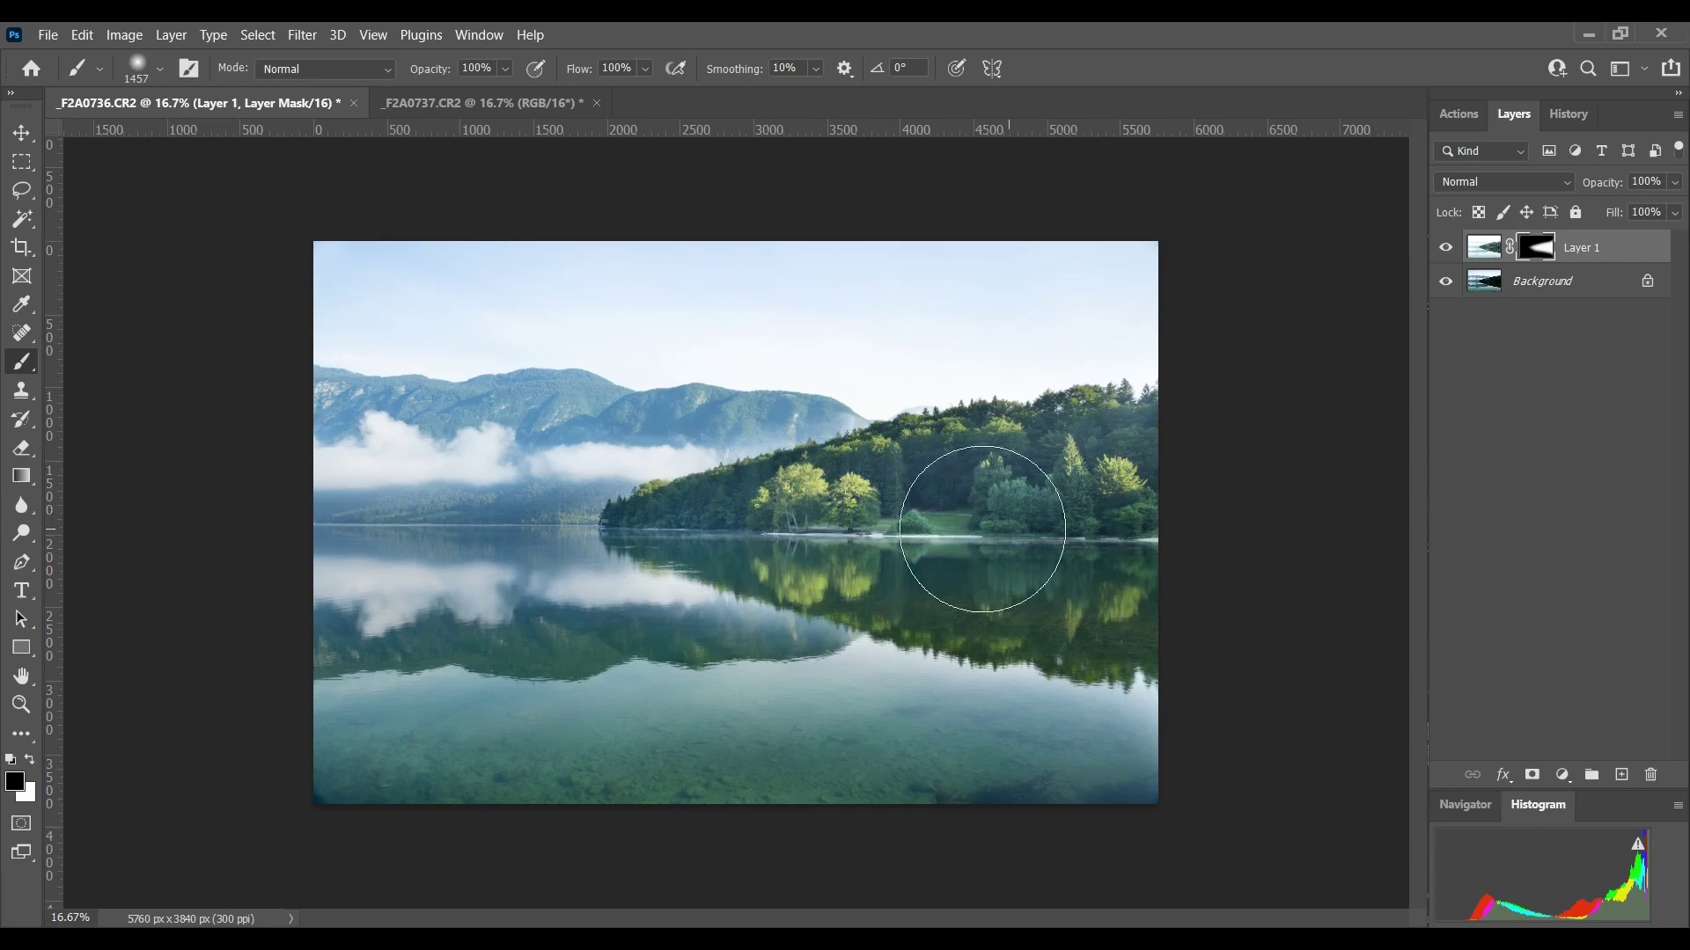
# Reduce the Brush tool's size to 1102 px for working on the hillside mask
pyautogui.click(506, 68)
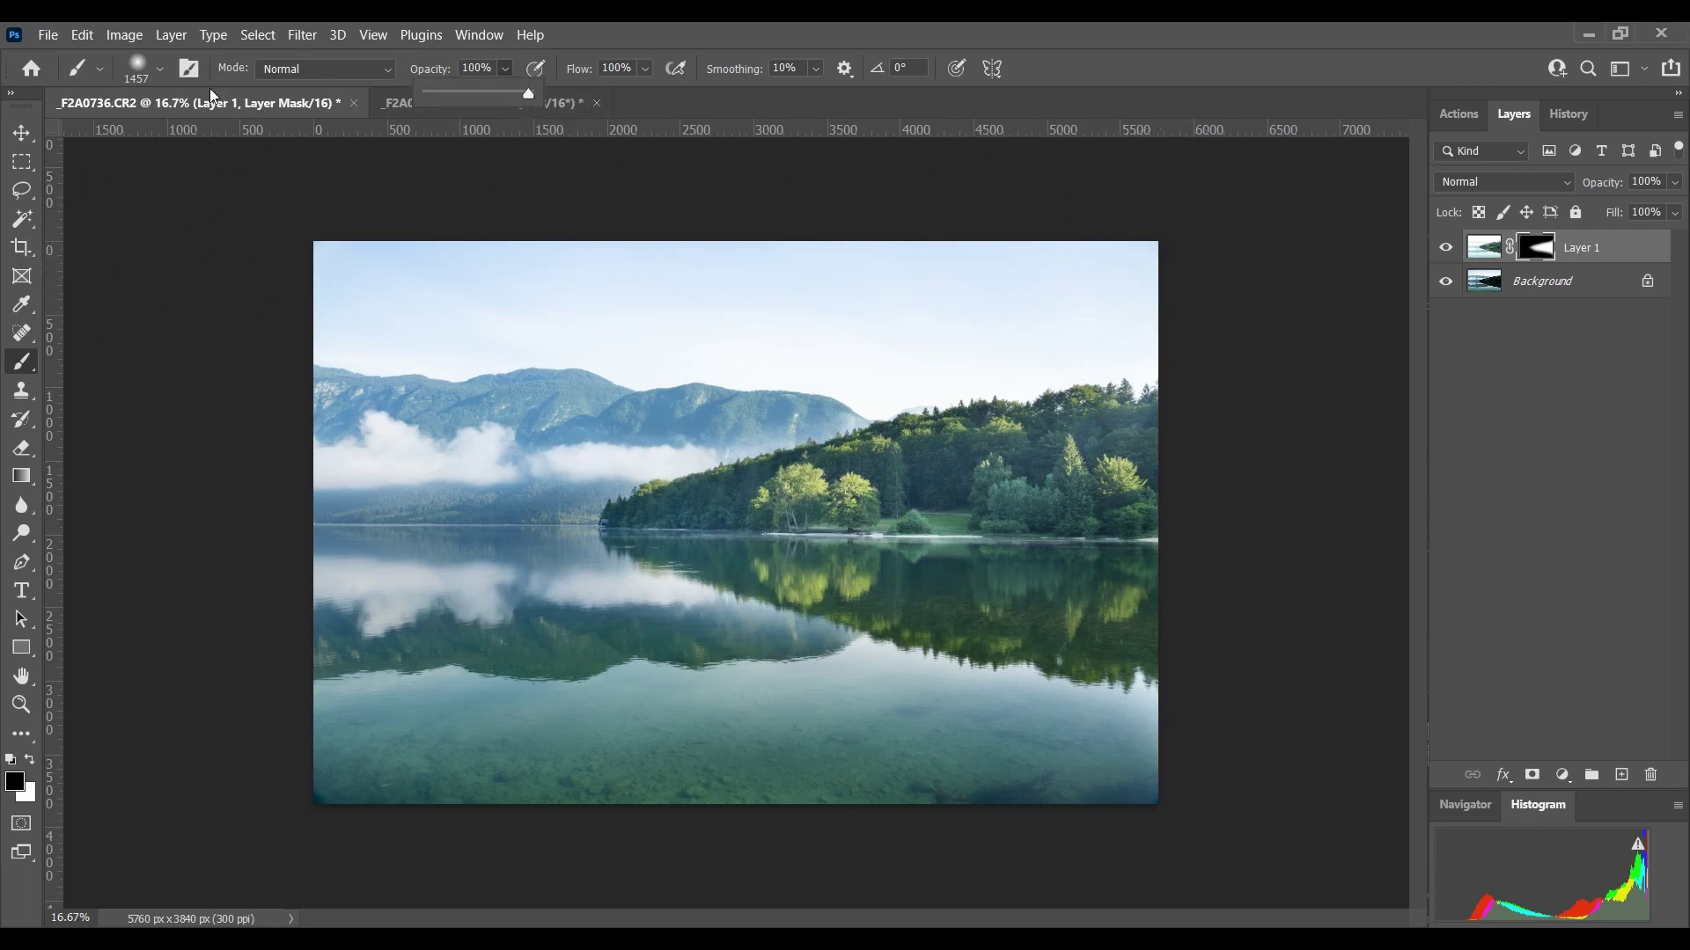
pyautogui.click(160, 70)
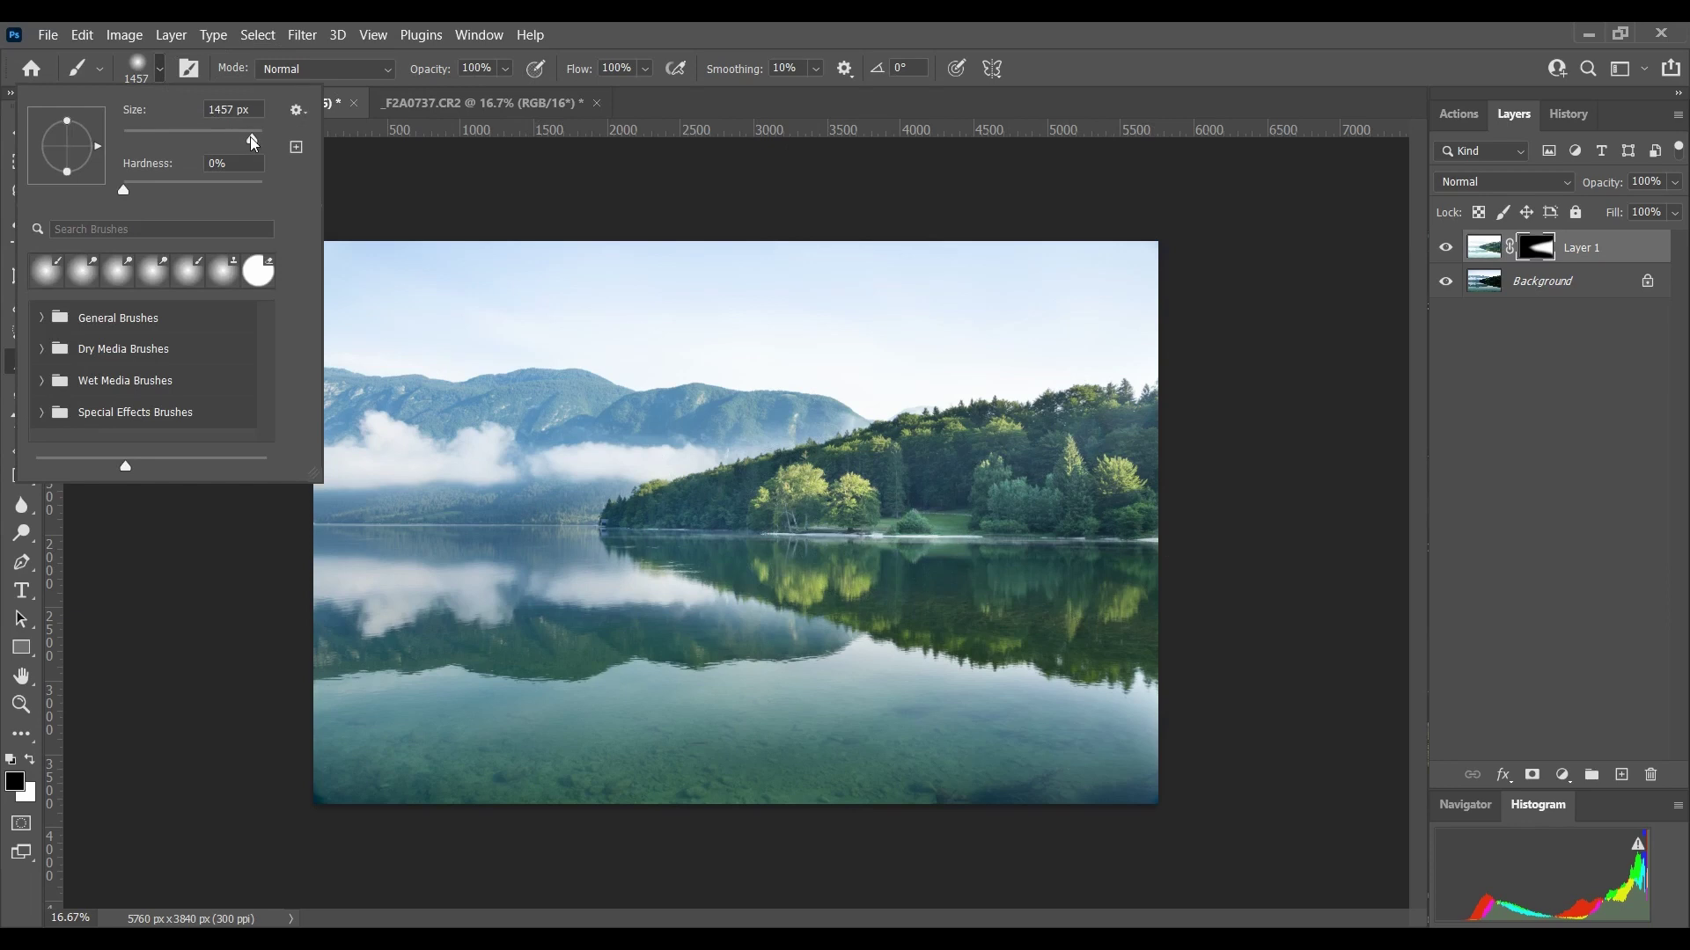
pyautogui.click(251, 141)
pyautogui.moveTo(252, 141); pyautogui.dragTo(254, 144)
# Try painting black at full opacity across the wooded hillside on Layer 1's mask, and undo the stroke
pyautogui.moveTo(1056, 483); pyautogui.dragTo(767, 521)
pyautogui.hotkey('ctrl', 'z')
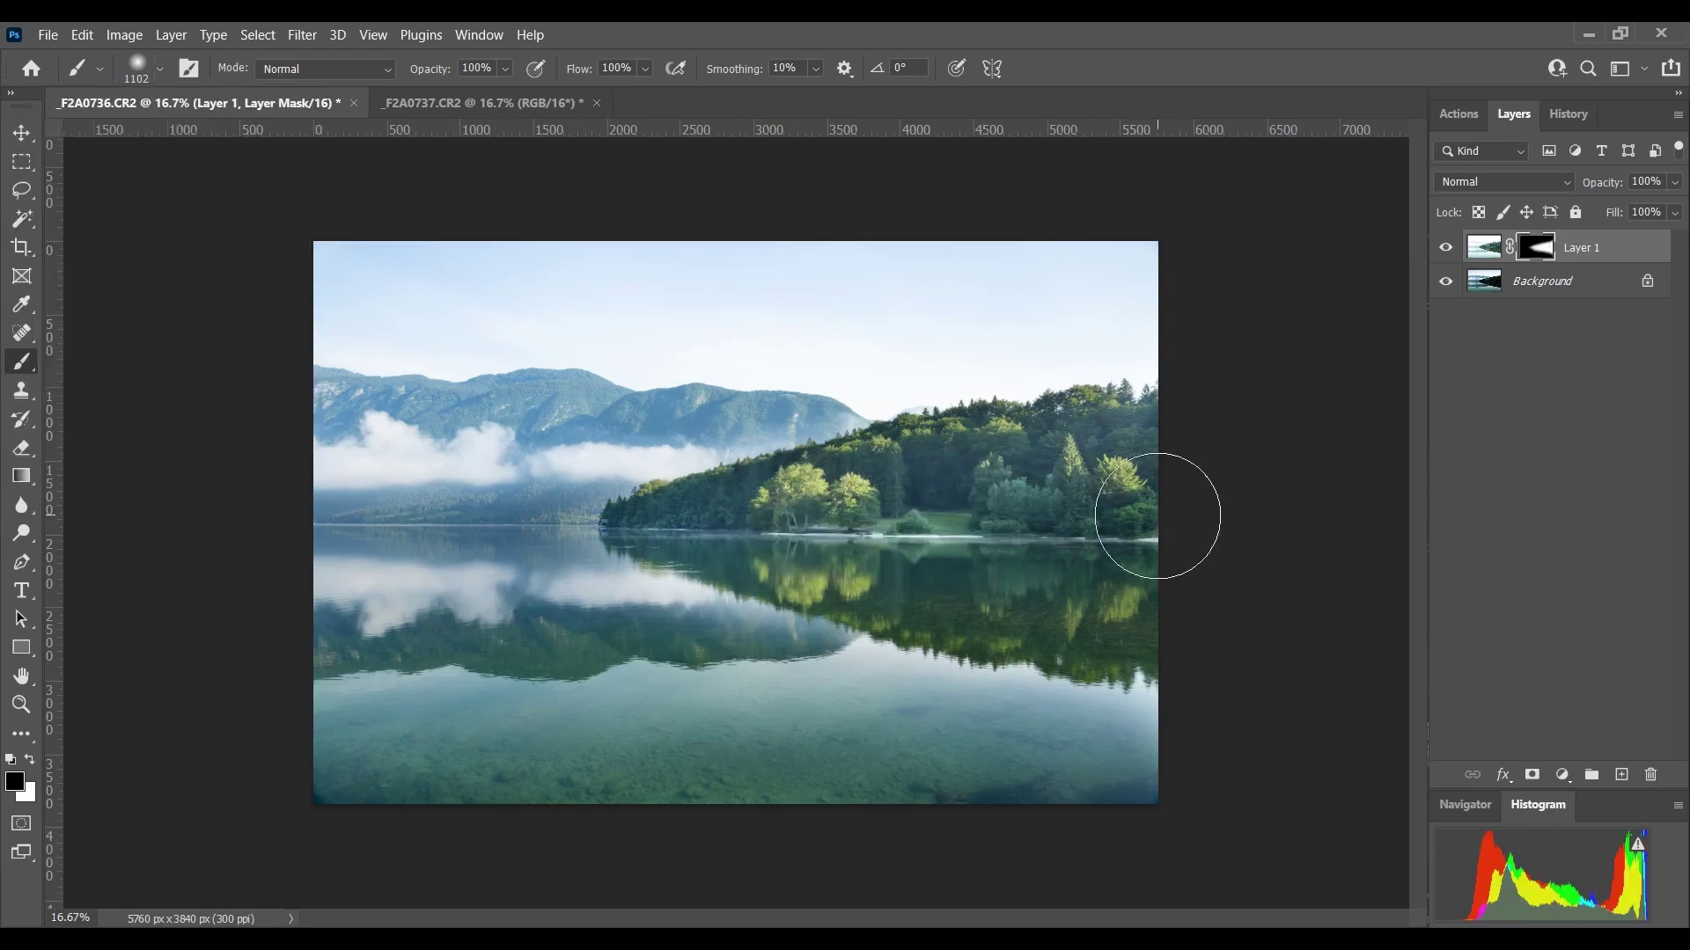
# Set the brush opacity to 26% and paint black on Layer 1's mask over the wooded hillside and its reflection to darken them slightly
pyautogui.click(505, 69)
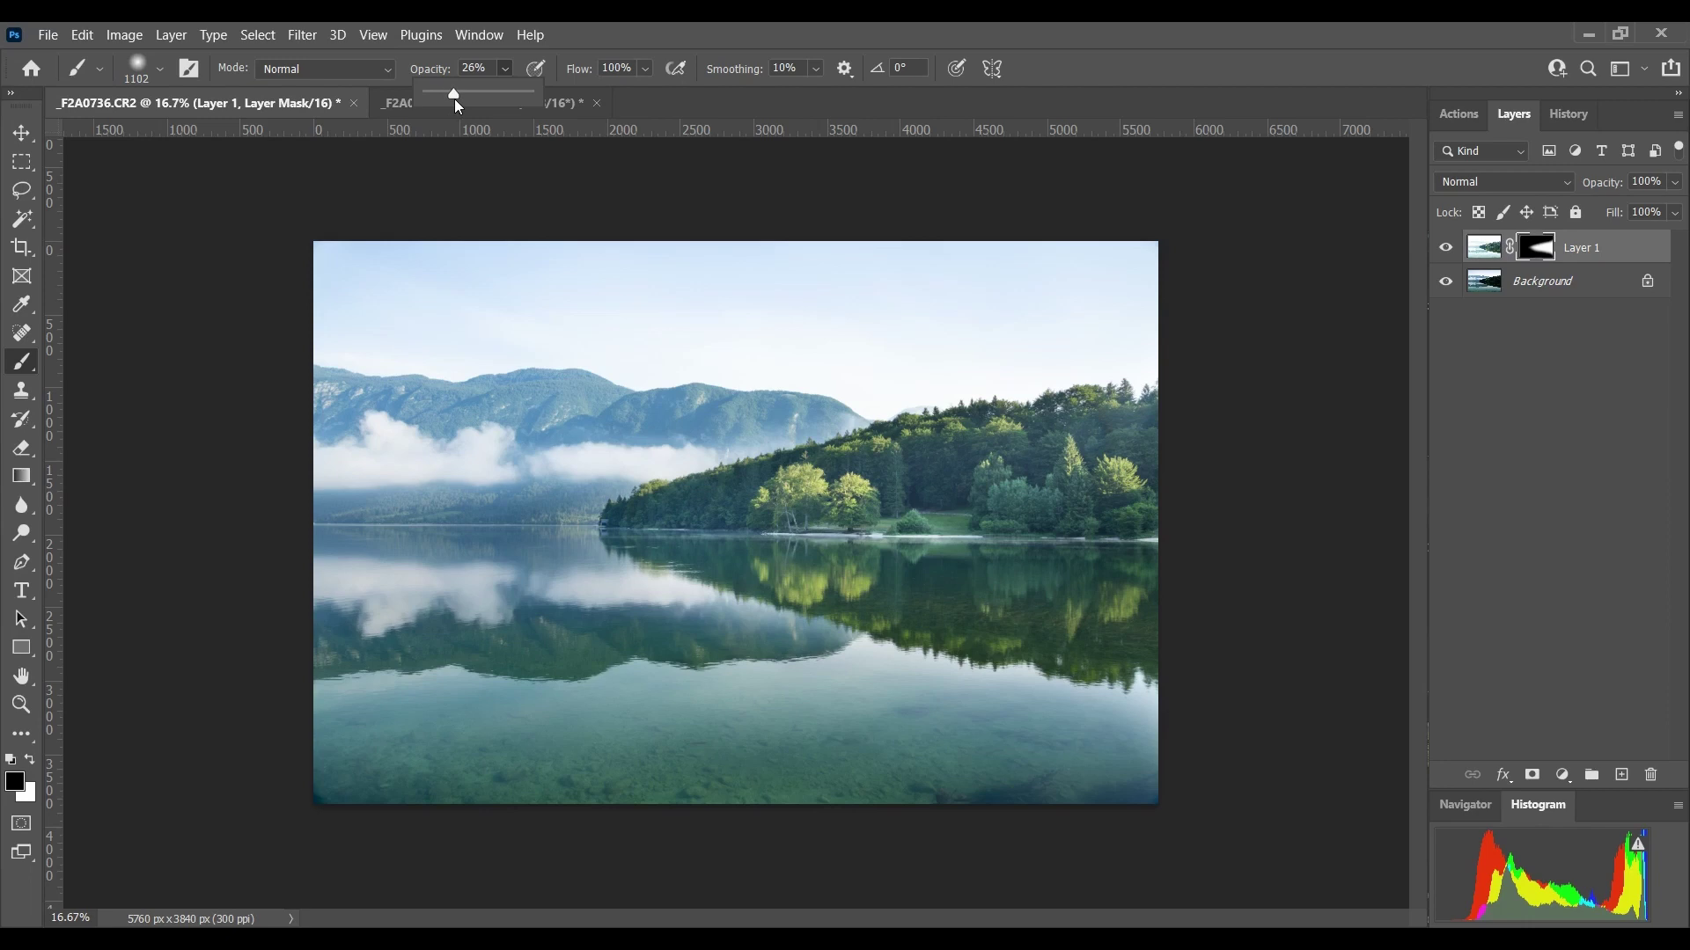
pyautogui.moveTo(1161, 493)
pyautogui.mouseDown()
pyautogui.moveTo(962, 490)
pyautogui.moveTo(843, 526)
pyautogui.moveTo(1008, 480)
pyautogui.moveTo(765, 526)
pyautogui.moveTo(1144, 605)
pyautogui.mouseUp()
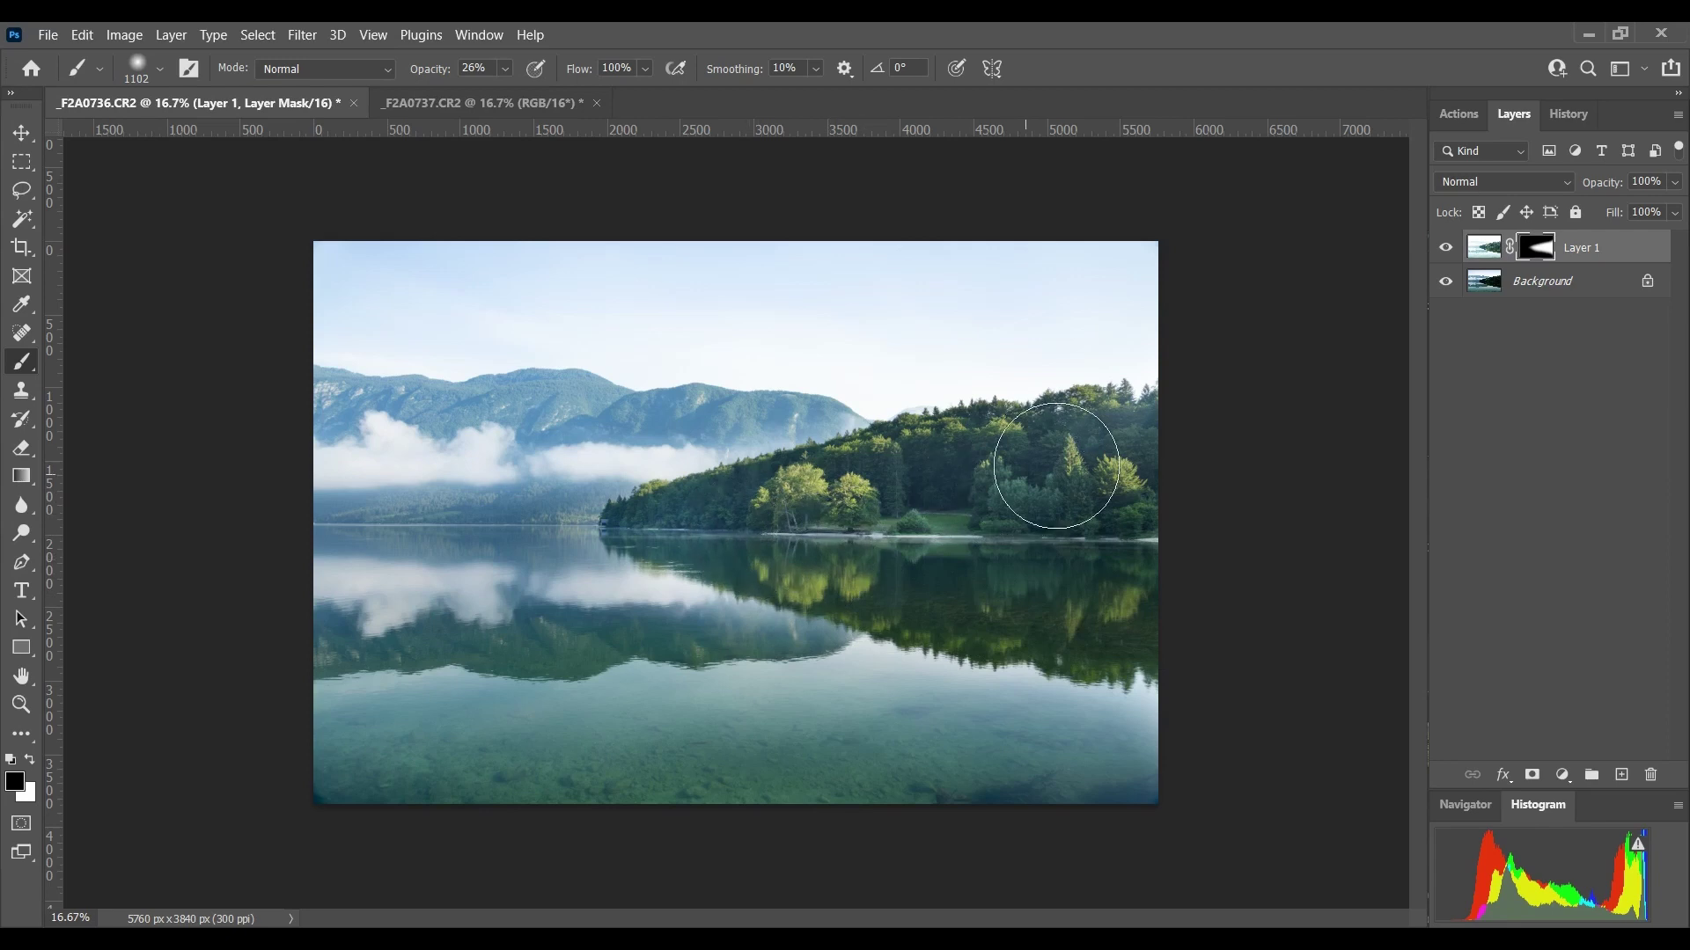
pyautogui.moveTo(1056, 465); pyautogui.dragTo(1411, 528)
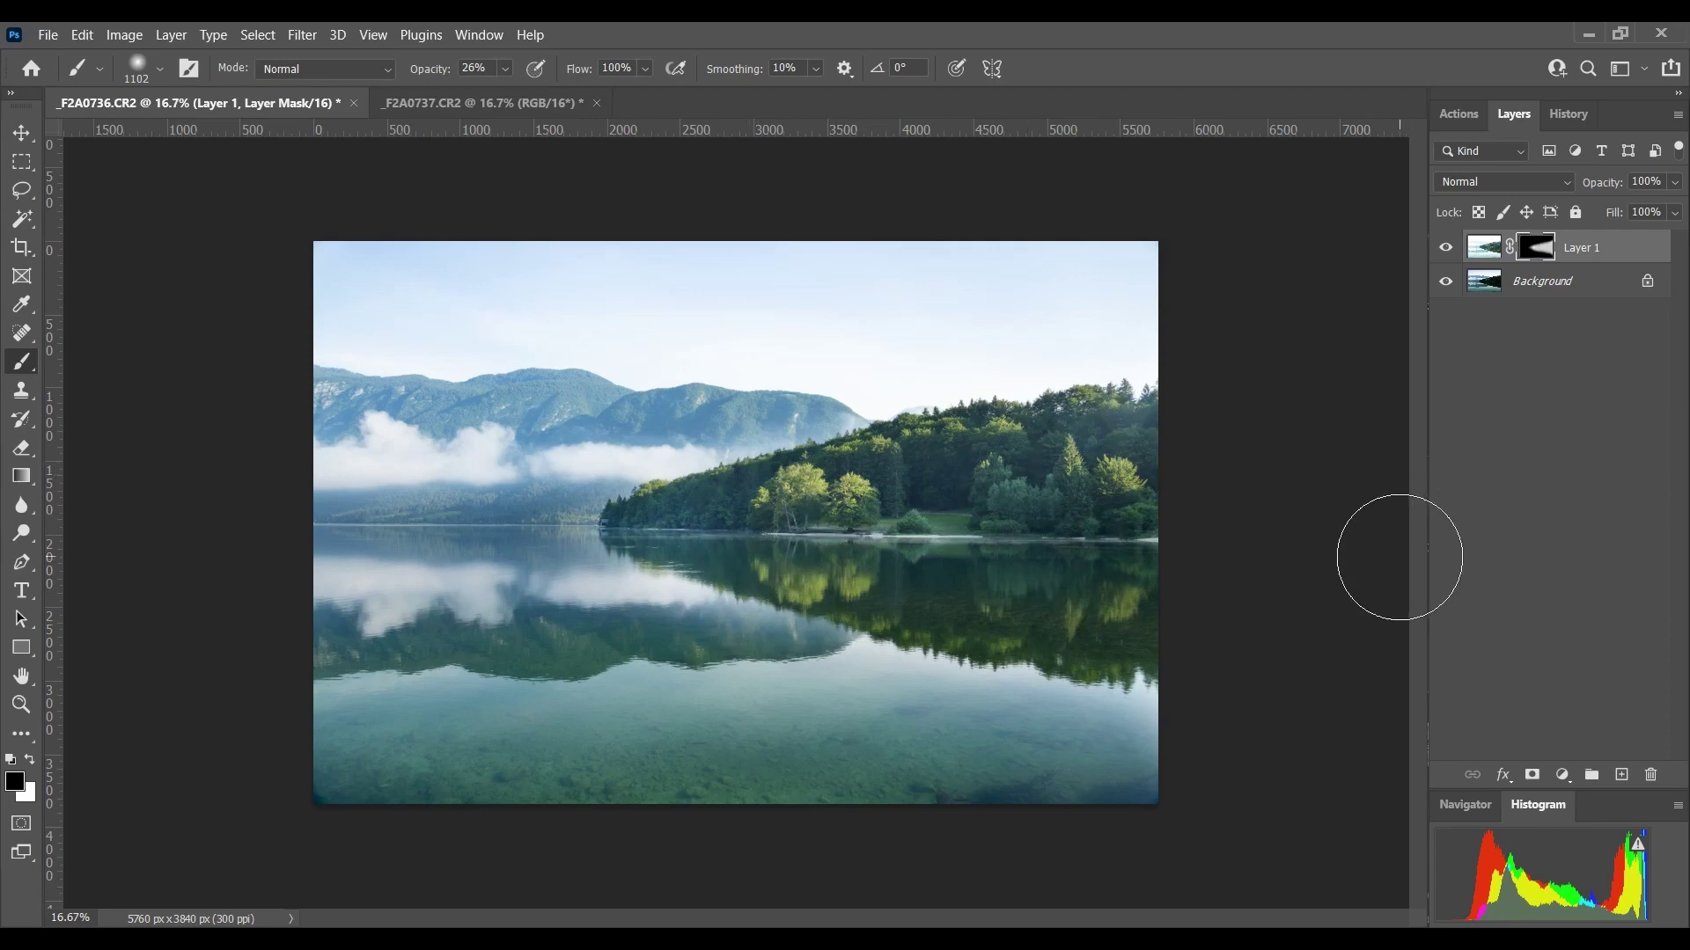